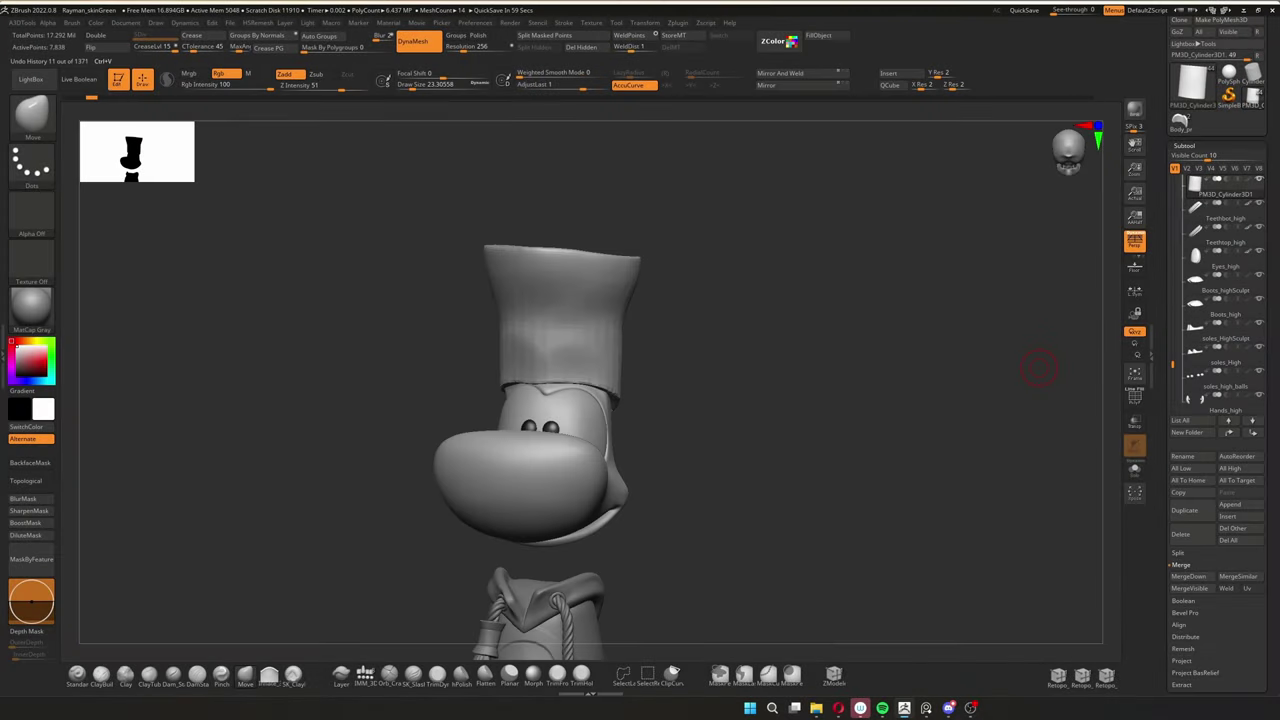
# Restore the spiky hair state from Undo History and refine the swept spikes with DamStandard.
pyautogui.hotkey('ctrl', 'y')
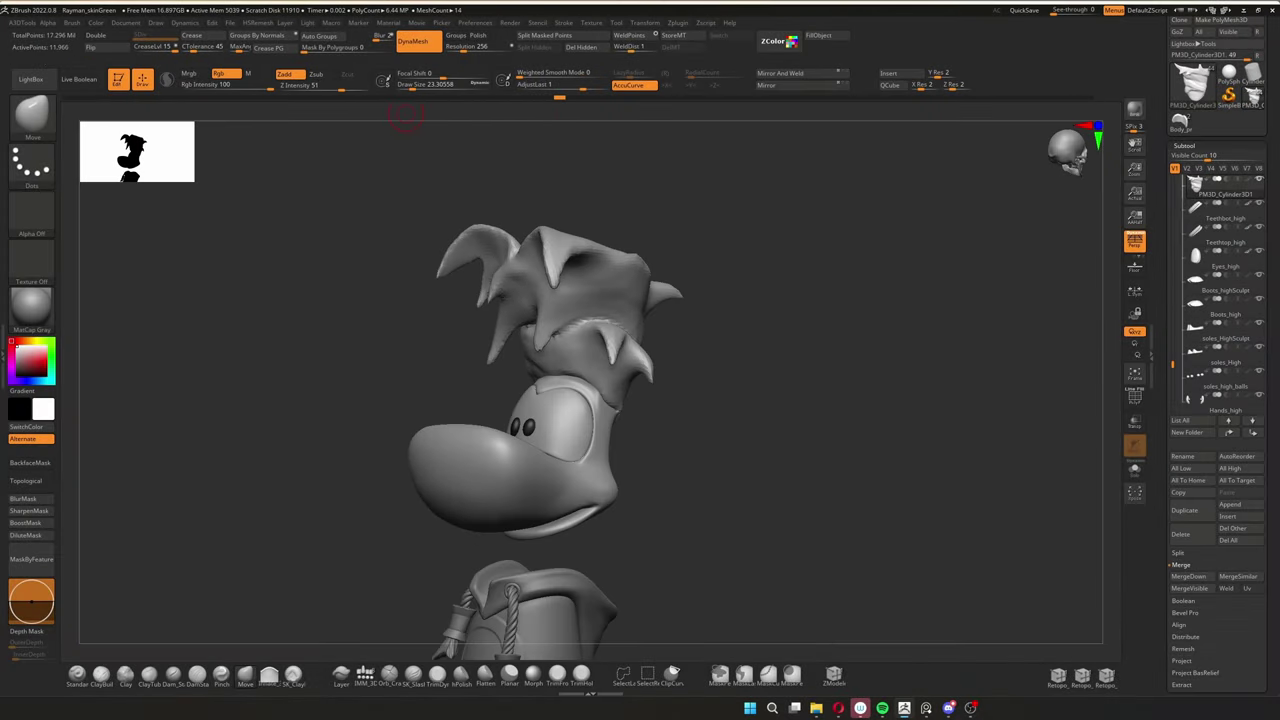
pyautogui.moveTo(405, 115); pyautogui.dragTo(1088, 108)
pyautogui.moveTo(600, 600); pyautogui.dragTo(348, 602)
pyautogui.moveTo(510, 352); pyautogui.dragTo(573, 305)
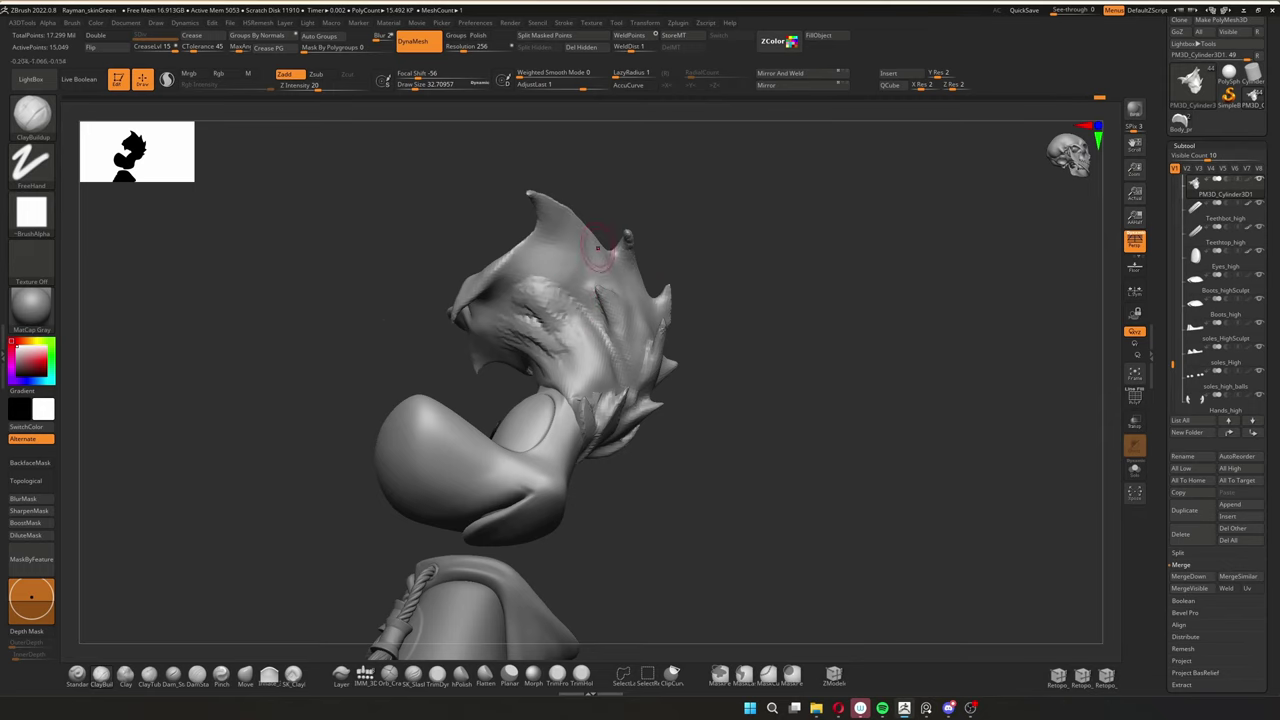
pyautogui.moveTo(598, 248); pyautogui.dragTo(340, 655)
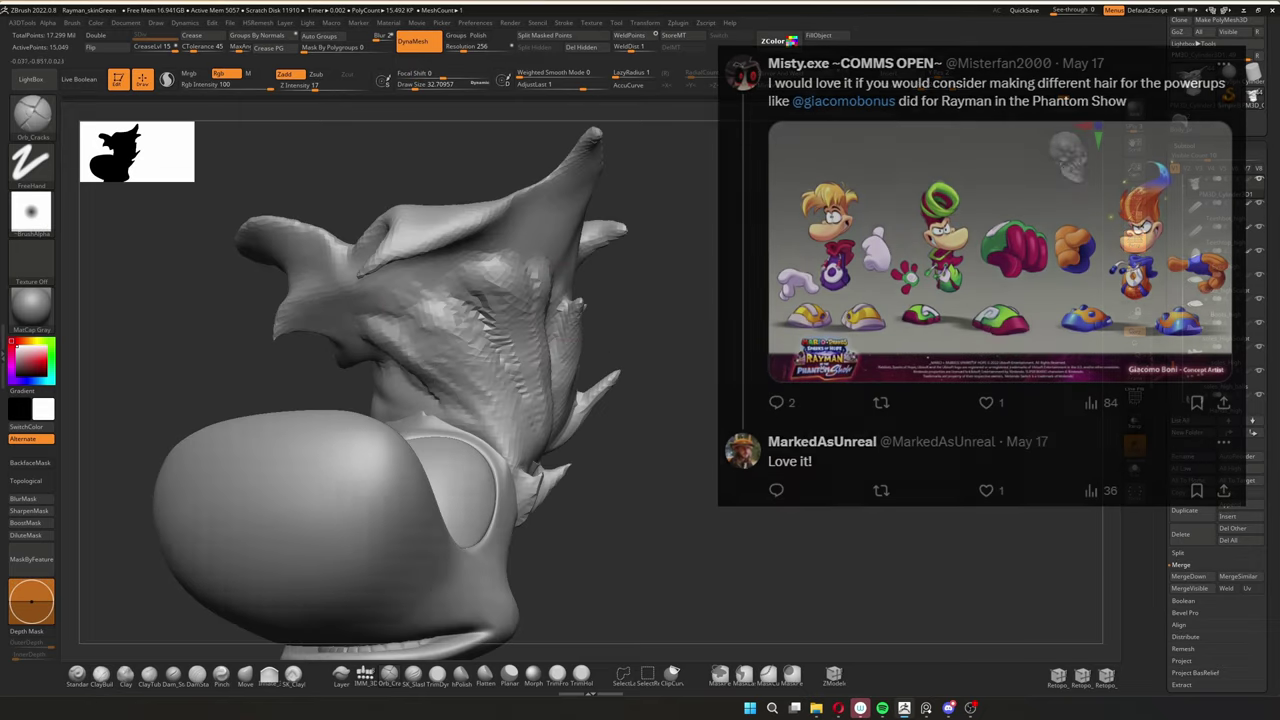
pyautogui.moveTo(560, 340); pyautogui.dragTo(598, 366)
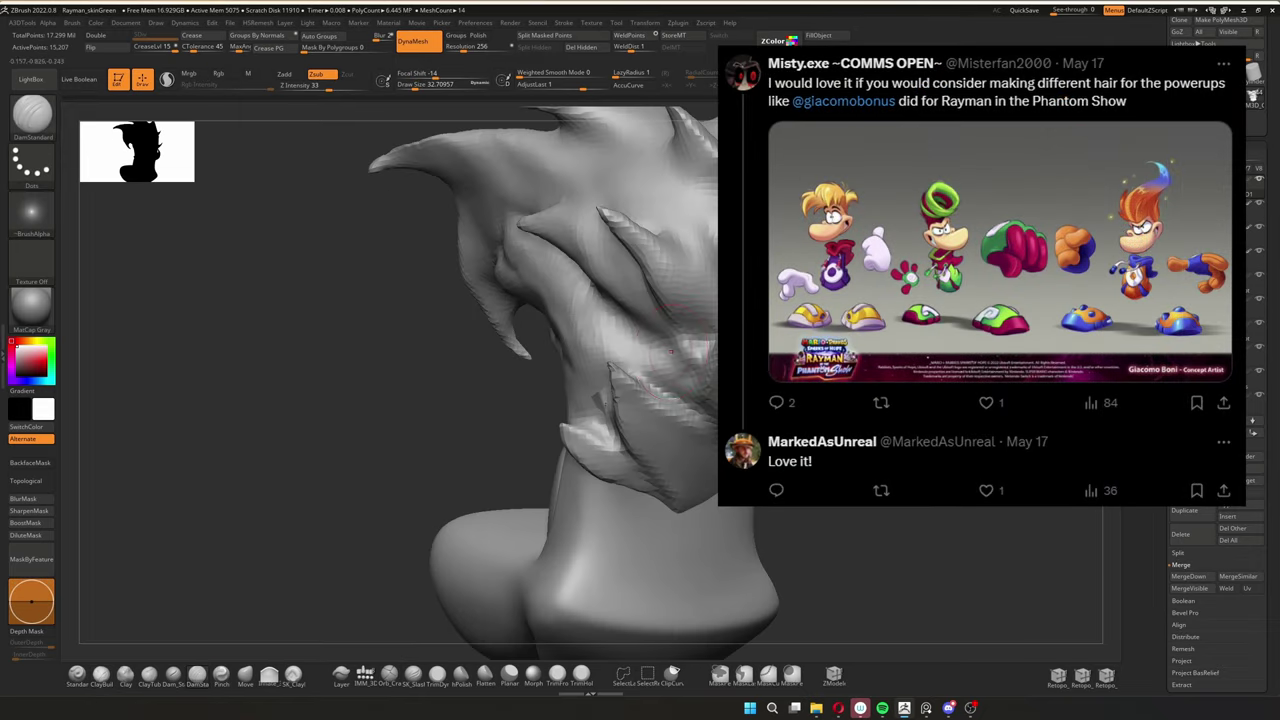
pyautogui.moveTo(694, 330); pyautogui.dragTo(610, 290)
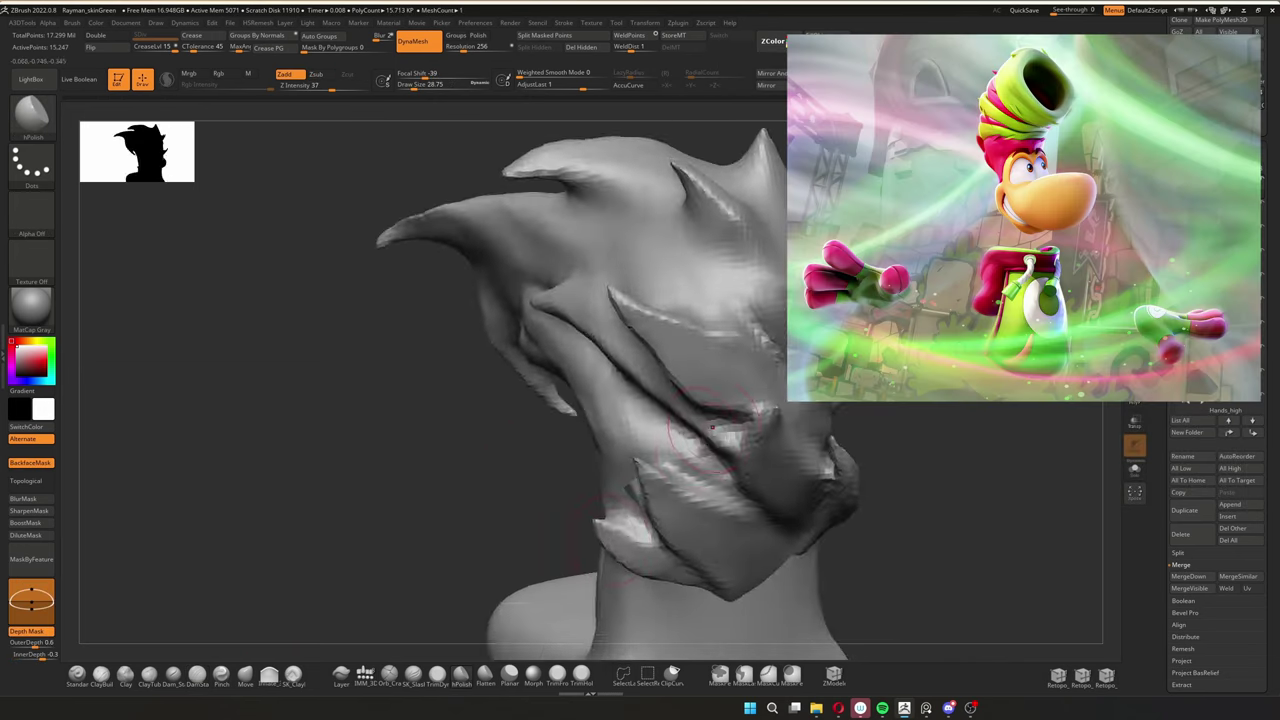
pyautogui.moveTo(560, 300)
pyautogui.mouseDown()
pyautogui.moveTo(490, 290)
pyautogui.moveTo(623, 284)
pyautogui.mouseUp()
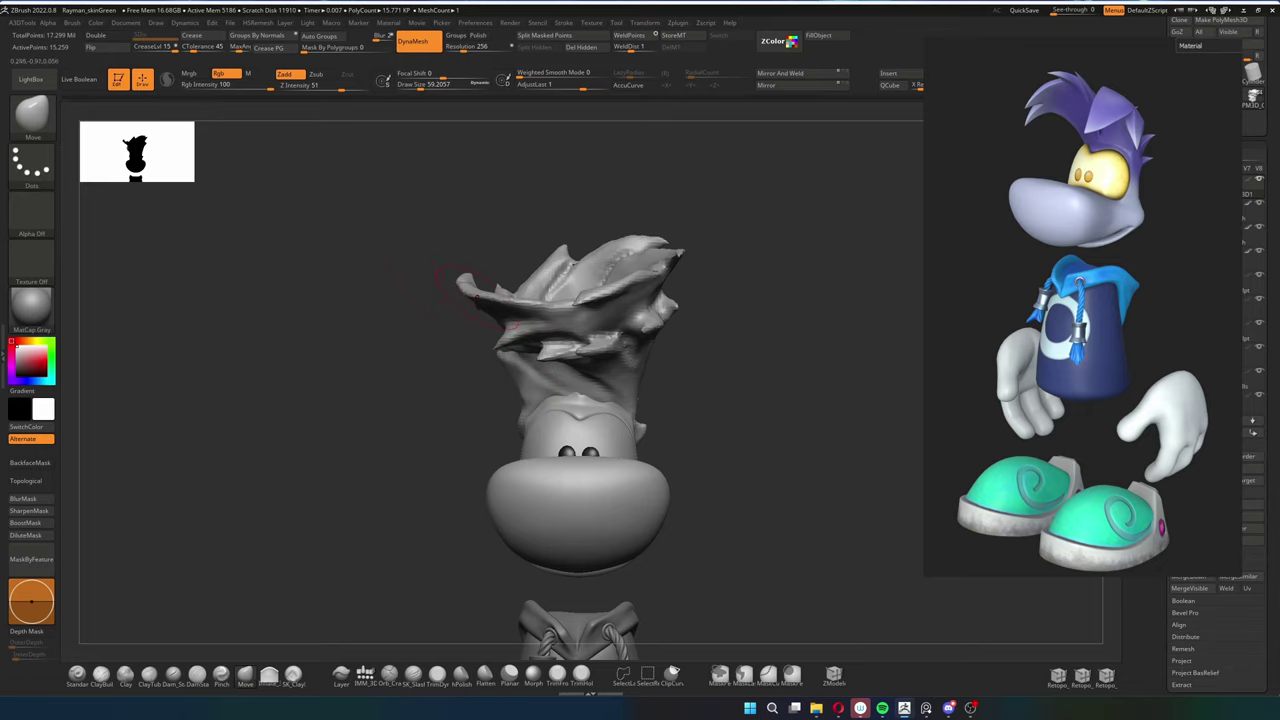
pyautogui.moveTo(545, 312)
pyautogui.mouseDown(button='right')
pyautogui.moveTo(575, 285)
pyautogui.moveTo(561, 245)
pyautogui.moveTo(634, 303)
pyautogui.moveTo(710, 297)
pyautogui.mouseUp(button='right')
pyautogui.press('w')
pyautogui.press('q')
pyautogui.press('f')
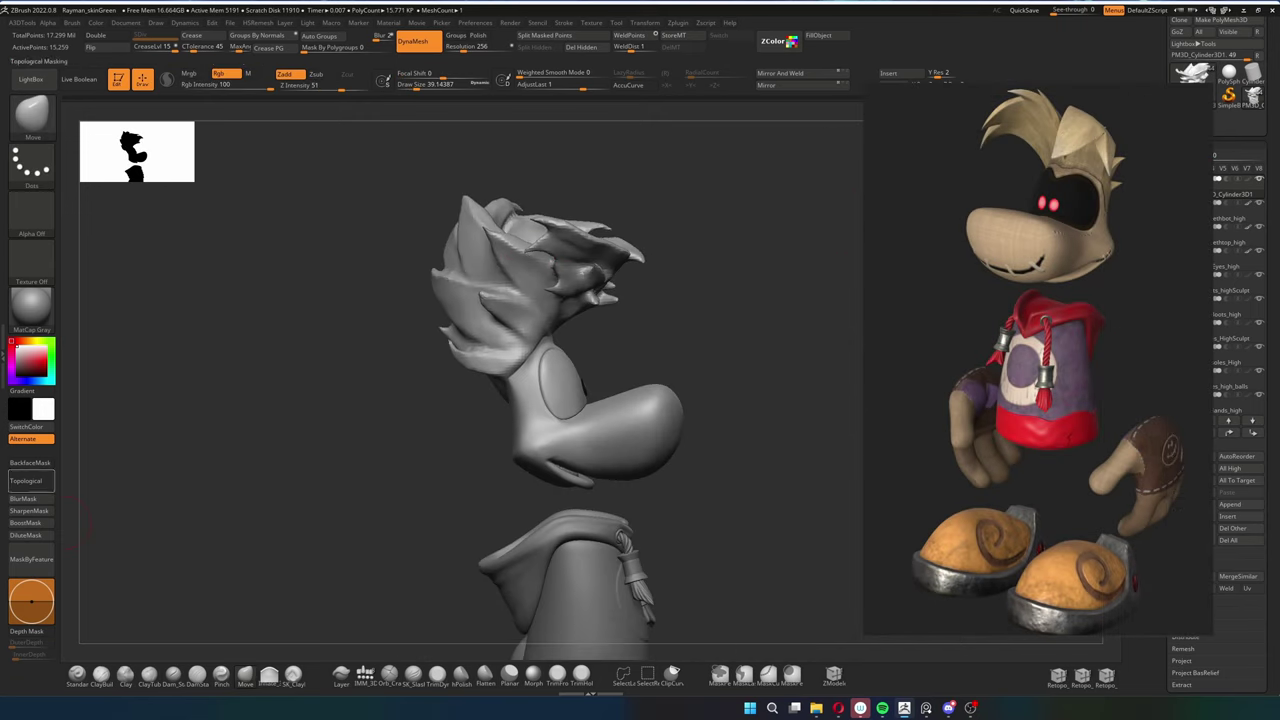
pyautogui.moveTo(530, 237); pyautogui.dragTo(563, 271, button='right')
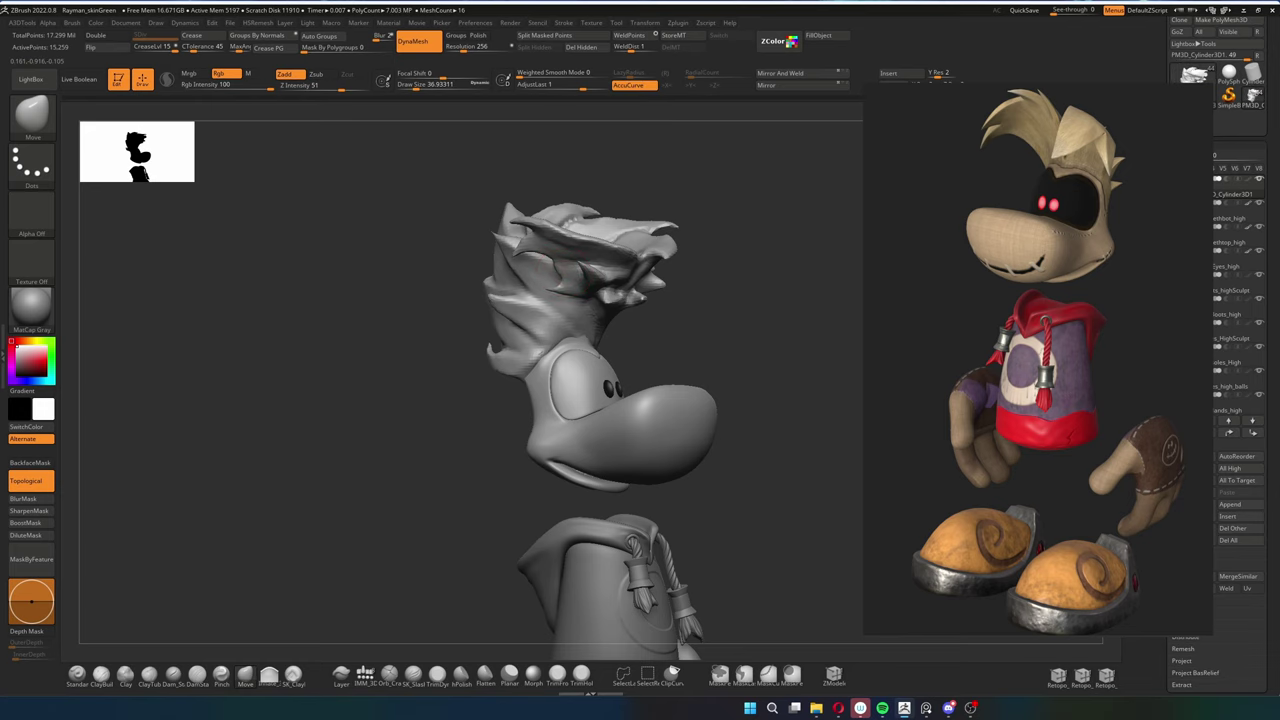
pyautogui.moveTo(760, 283); pyautogui.dragTo(817, 283, button='right')
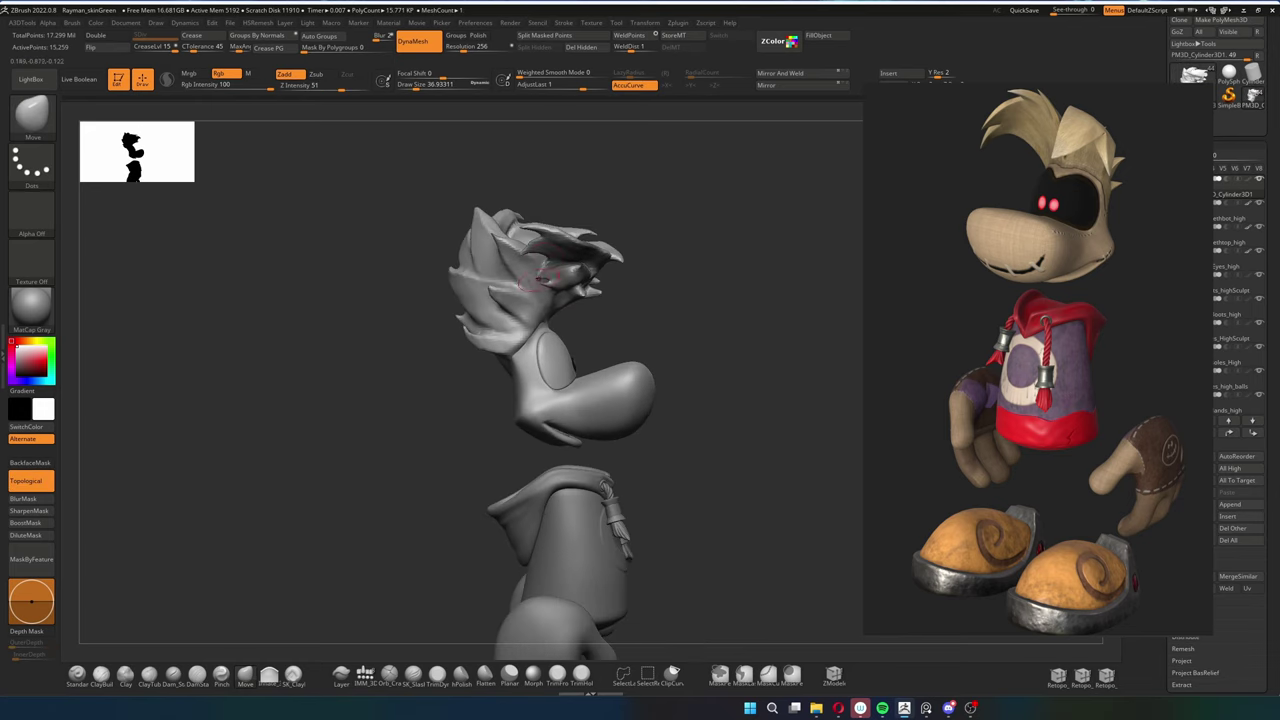
pyautogui.moveTo(535, 282); pyautogui.dragTo(615, 283, button='right')
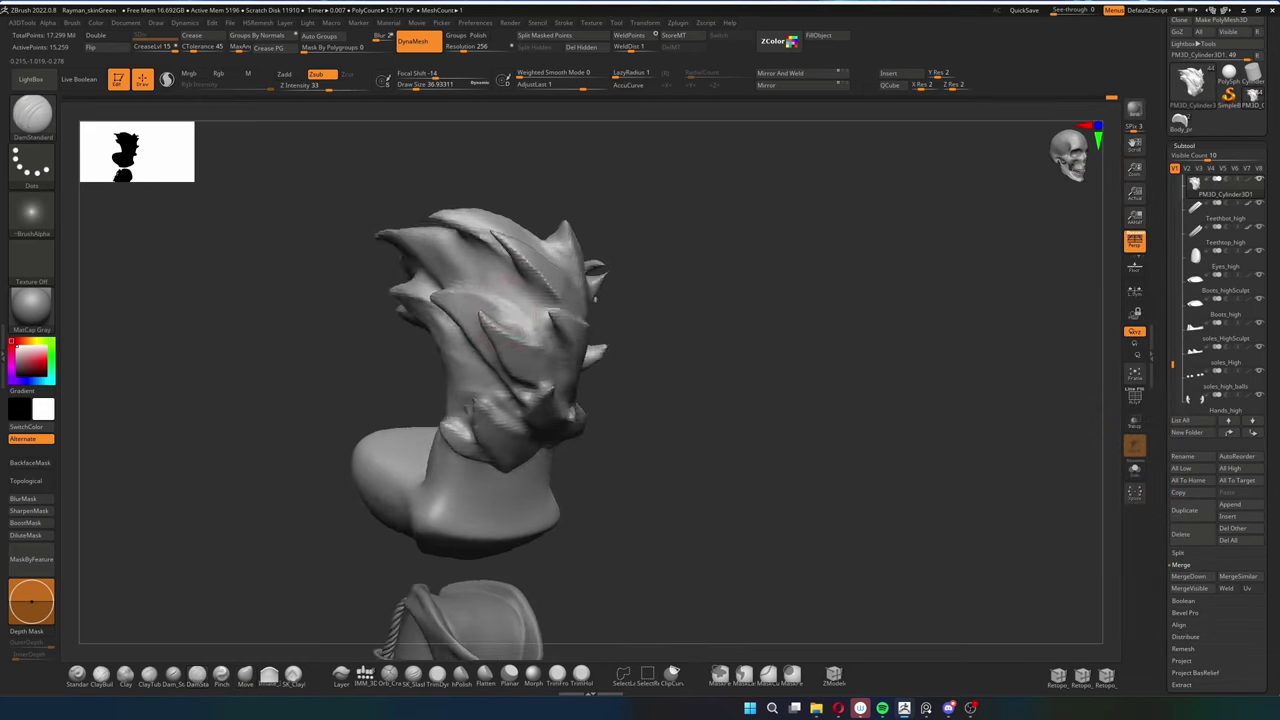
# Build up the hair locks with ClayBuildup and reshape them with Move Topological.
pyautogui.moveTo(560, 320)
pyautogui.mouseDown(button='right')
pyautogui.moveTo(585, 320)
pyautogui.moveTo(696, 213)
pyautogui.moveTo(760, 270)
pyautogui.moveTo(740, 300)
pyautogui.moveTo(700, 310)
pyautogui.moveTo(362, 260)
pyautogui.moveTo(470, 243)
pyautogui.moveTo(470, 270)
pyautogui.moveTo(686, 283)
pyautogui.mouseUp(button='right')
pyautogui.press('b')
pyautogui.press('c')
pyautogui.press('b')
pyautogui.press('b')
pyautogui.press('m')
pyautogui.press('t')
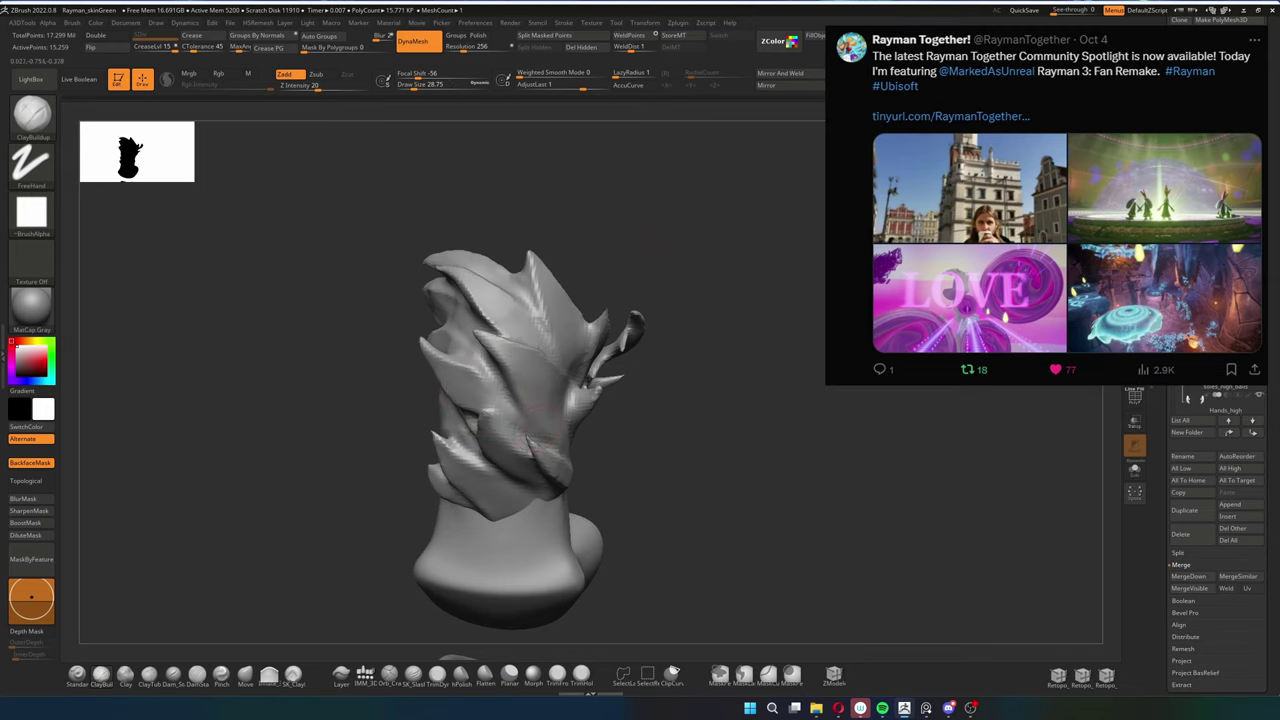
pyautogui.press('b')
pyautogui.press('m')
pyautogui.press('t')
pyautogui.moveTo(760, 400); pyautogui.dragTo(840, 395, button='right')
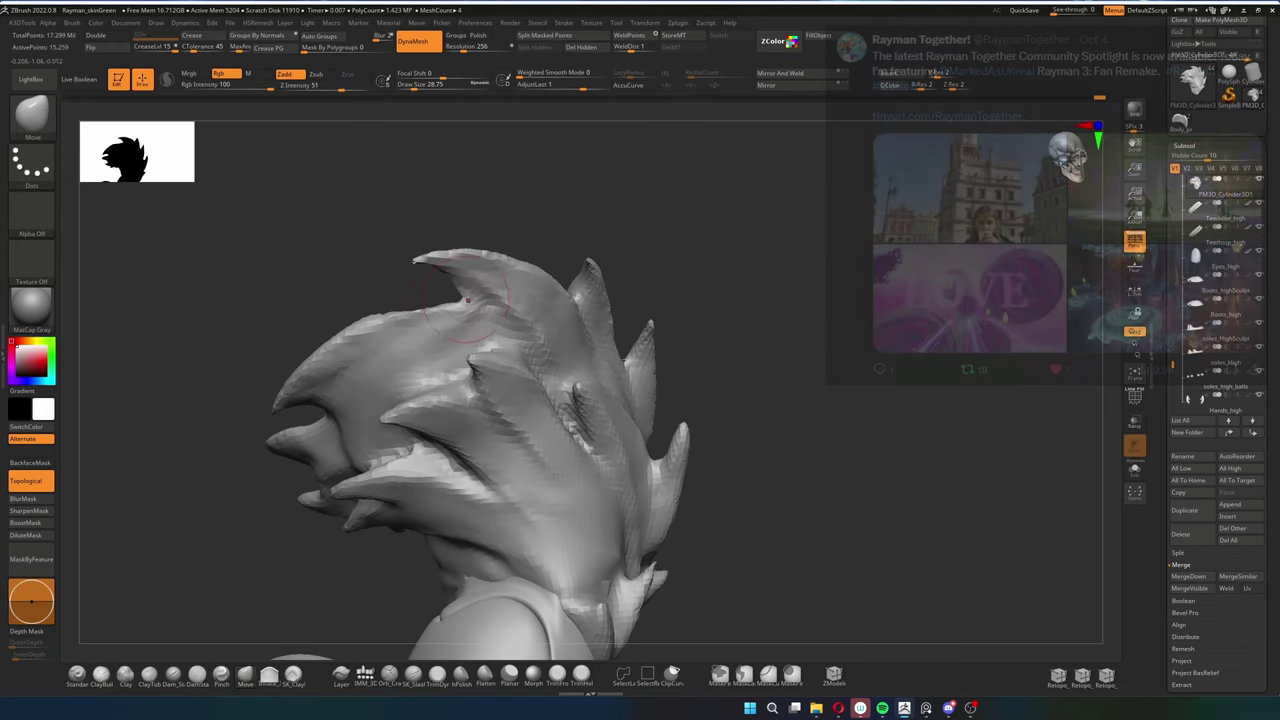
# Carve deeper grooves between the hair locks with DamStandard.
pyautogui.press('b')
pyautogui.press('d')
pyautogui.press('s')
pyautogui.moveTo(640, 400); pyautogui.dragTo(760, 425, button='right')
pyautogui.moveTo(600, 500)
pyautogui.mouseDown(button='right')
pyautogui.moveTo(345, 628)
pyautogui.moveTo(420, 590)
pyautogui.mouseUp(button='right')
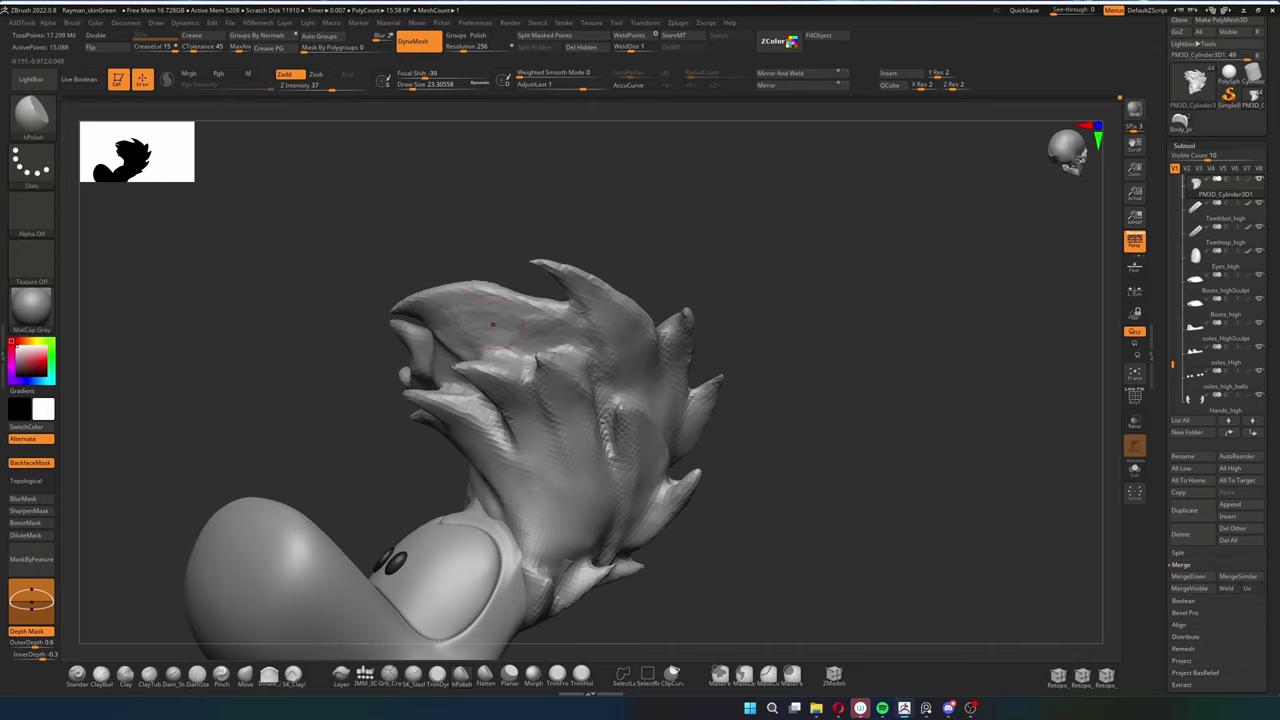
pyautogui.moveTo(492, 324)
pyautogui.mouseDown(button='right')
pyautogui.moveTo(600, 380)
pyautogui.moveTo(809, 420)
pyautogui.moveTo(491, 337)
pyautogui.moveTo(490, 380)
pyautogui.moveTo(451, 443)
pyautogui.moveTo(327, 307)
pyautogui.moveTo(414, 628)
pyautogui.mouseUp(button='right')
# Alternate ClayBuildup and DamStandard to fill out and sharpen the spikes, then frame the figure.
pyautogui.press('b')
pyautogui.press('c')
pyautogui.press('b')
pyautogui.press('b')
pyautogui.press('d')
pyautogui.press('s')
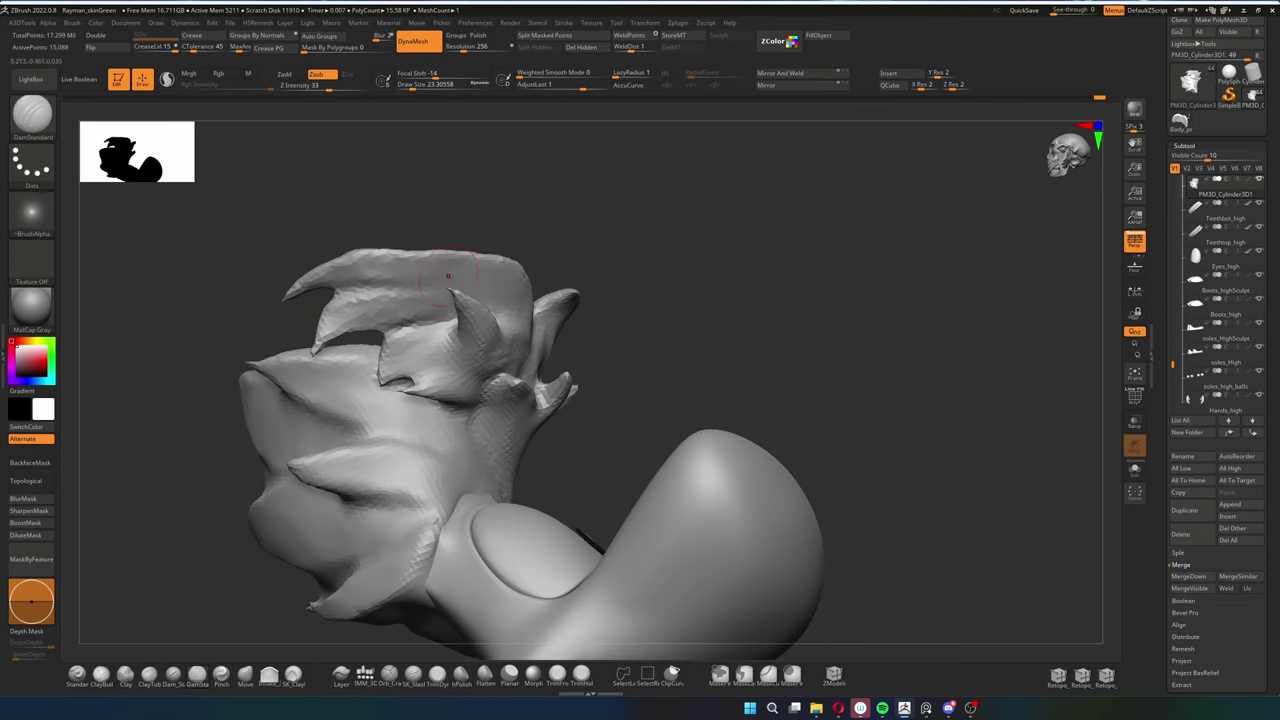
pyautogui.moveTo(448, 276)
pyautogui.mouseDown(button='right')
pyautogui.moveTo(645, 285)
pyautogui.moveTo(400, 440)
pyautogui.moveTo(170, 620)
pyautogui.mouseUp(button='right')
pyautogui.press('b')
pyautogui.press('c')
pyautogui.press('b')
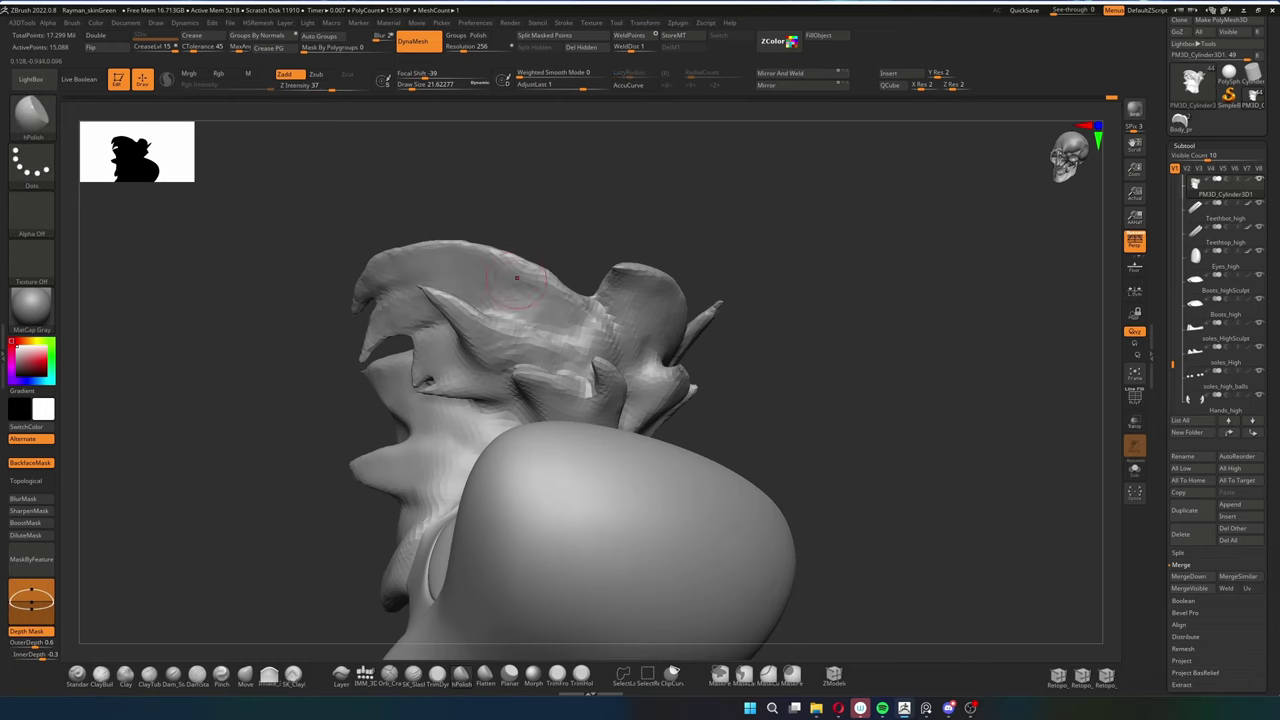
pyautogui.moveTo(517, 278)
pyautogui.mouseDown(button='right')
pyautogui.moveTo(760, 330)
pyautogui.moveTo(880, 300)
pyautogui.mouseUp(button='right')
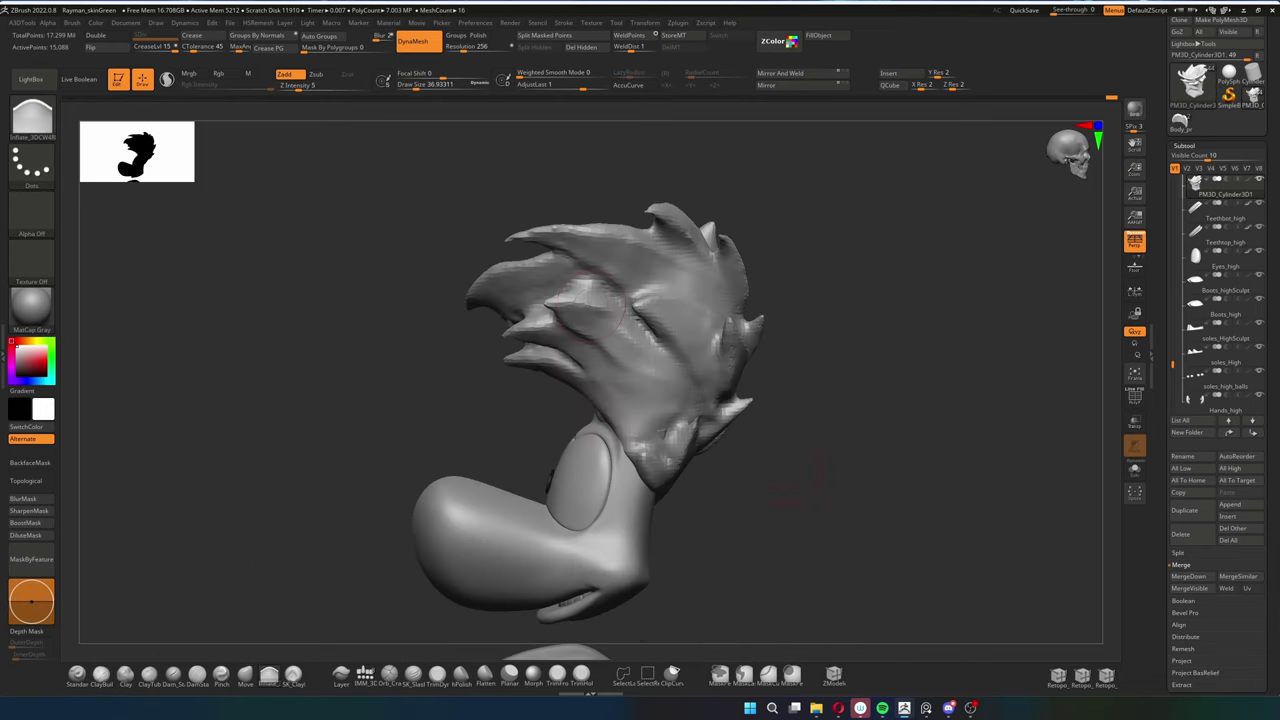
pyautogui.moveTo(600, 320); pyautogui.dragTo(455, 640, button='right')
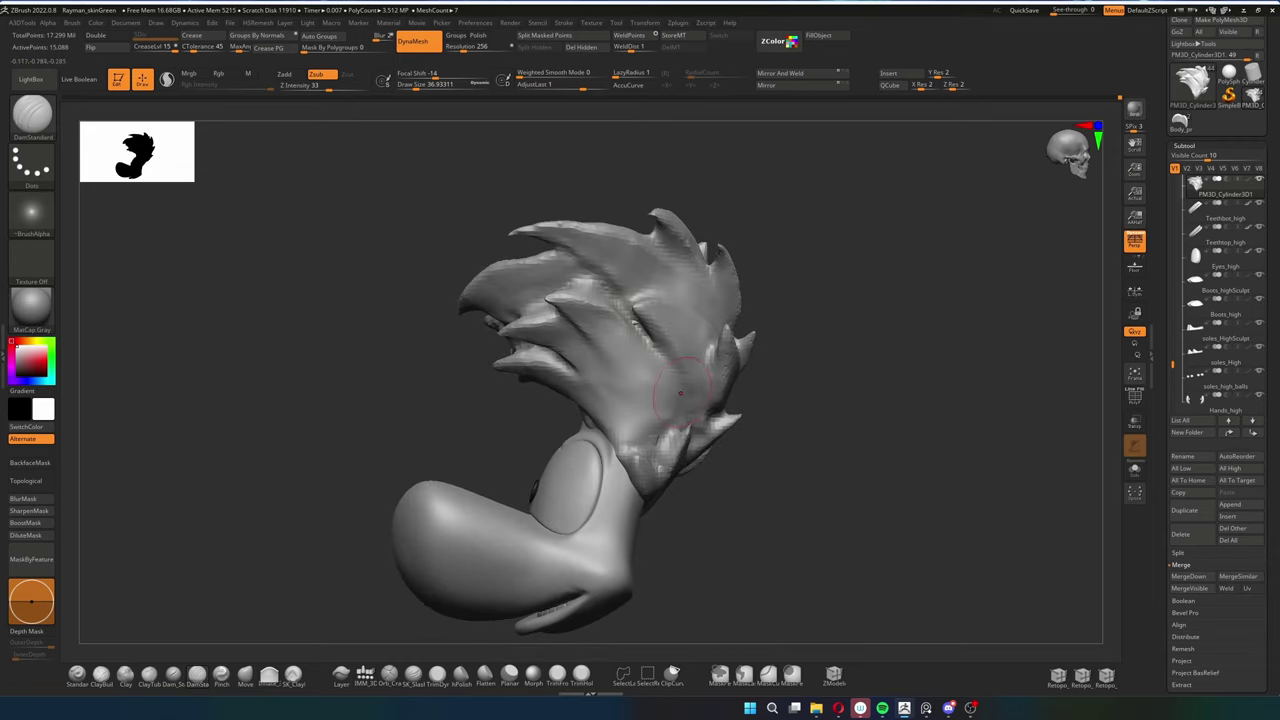
pyautogui.moveTo(680, 393)
pyautogui.mouseDown(button='right')
pyautogui.moveTo(740, 268)
pyautogui.moveTo(780, 300)
pyautogui.moveTo(920, 300)
pyautogui.mouseUp(button='right')
pyautogui.press('f')
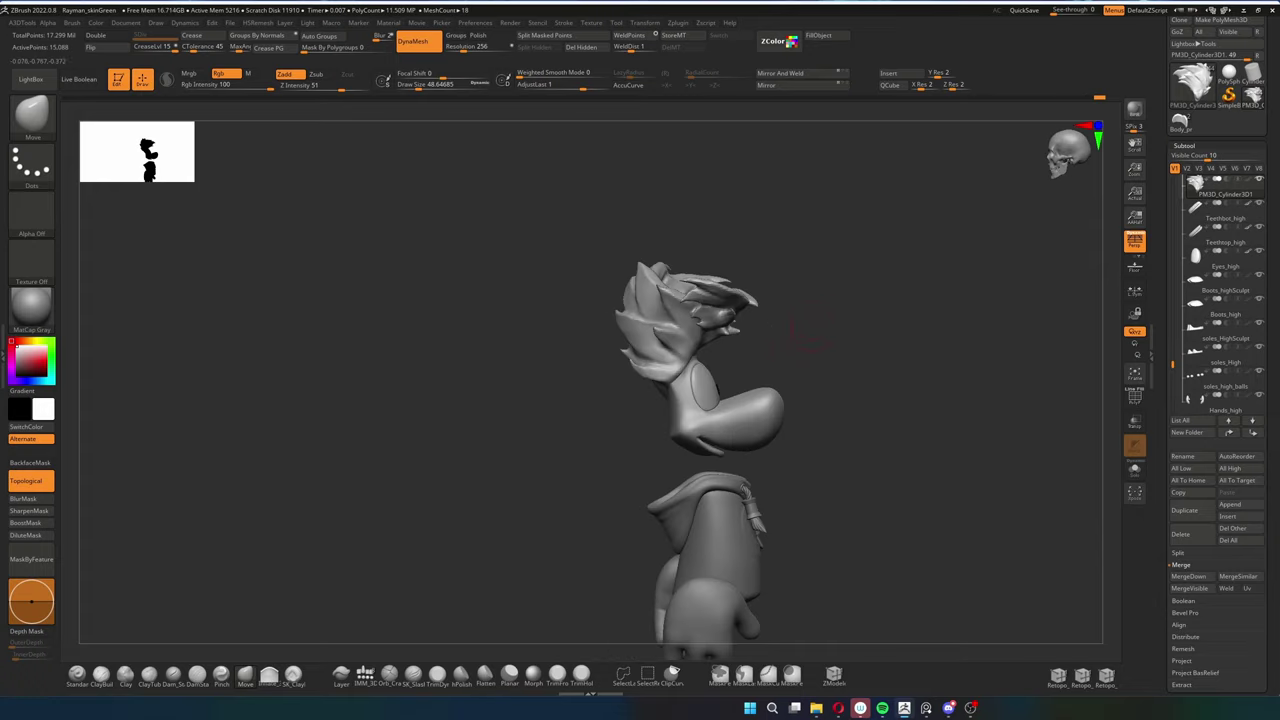
# Nudge the hair with the Move brush, then make Head_high the active subtool.
pyautogui.moveTo(810, 338)
pyautogui.mouseDown(button='right')
pyautogui.moveTo(718, 393)
pyautogui.moveTo(700, 340)
pyautogui.moveTo(617, 250)
pyautogui.moveTo(617, 330)
pyautogui.moveTo(652, 229)
pyautogui.moveTo(731, 223)
pyautogui.moveTo(650, 220)
pyautogui.moveTo(480, 240)
pyautogui.moveTo(420, 330)
pyautogui.moveTo(587, 307)
pyautogui.moveTo(540, 400)
pyautogui.moveTo(600, 410)
pyautogui.moveTo(500, 430)
pyautogui.moveTo(725, 295)
pyautogui.moveTo(822, 397)
pyautogui.moveTo(770, 400)
pyautogui.moveTo(730, 380)
pyautogui.moveTo(668, 330)
pyautogui.moveTo(705, 320)
pyautogui.moveTo(720, 330)
pyautogui.moveTo(690, 335)
pyautogui.moveTo(760, 340)
pyautogui.moveTo(672, 283)
pyautogui.moveTo(960, 323)
pyautogui.moveTo(900, 330)
pyautogui.moveTo(717, 278)
pyautogui.mouseUp(button='right')
pyautogui.press('w')
pyautogui.press('q')
pyautogui.press('q')
pyautogui.press('s')
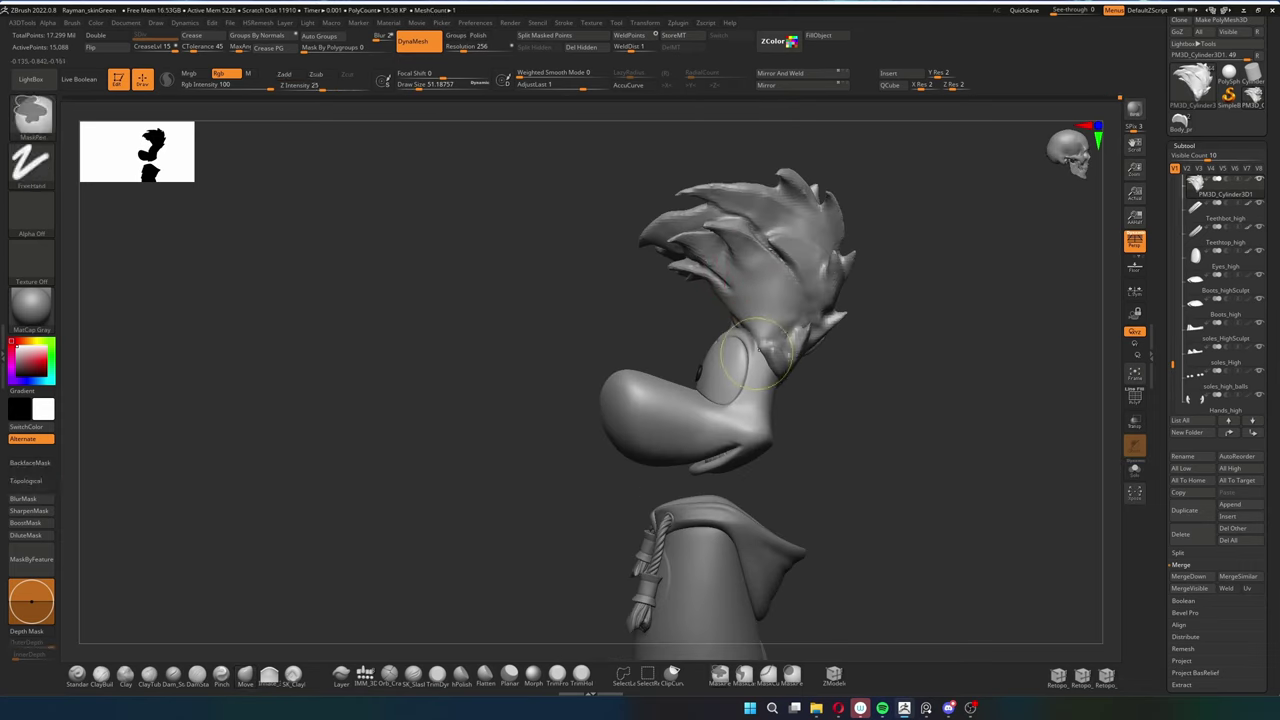
pyautogui.moveTo(760, 350)
pyautogui.mouseDown(button='right')
pyautogui.moveTo(891, 406)
pyautogui.moveTo(780, 355)
pyautogui.moveTo(880, 320)
pyautogui.moveTo(850, 290)
pyautogui.moveTo(900, 310)
pyautogui.moveTo(806, 300)
pyautogui.moveTo(850, 605)
pyautogui.mouseUp(button='right')
pyautogui.keyDown('alt'); pyautogui.click(780, 355); pyautogui.keyUp('alt')
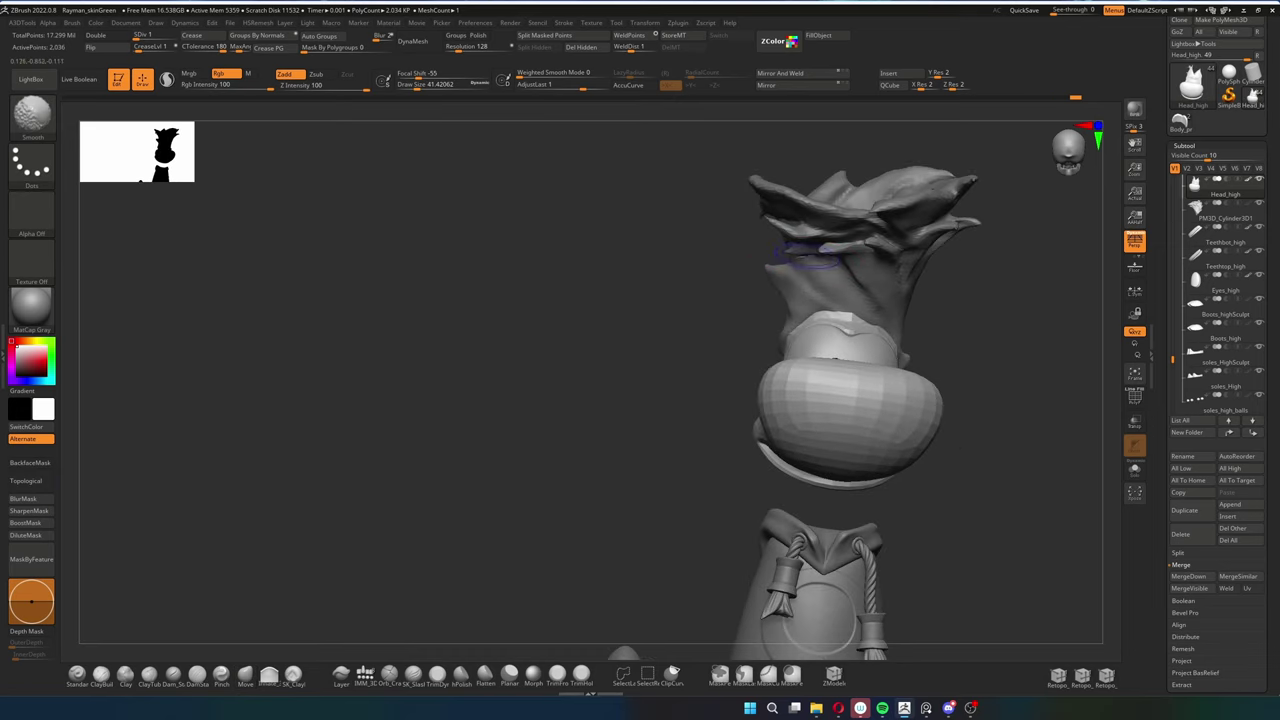
# Reselect Head_high and subdivide it up to SDiv 4 with Ctrl+D.
pyautogui.moveTo(806, 254)
pyautogui.mouseDown(button='right')
pyautogui.moveTo(830, 300)
pyautogui.moveTo(820, 330)
pyautogui.moveTo(796, 319)
pyautogui.moveTo(855, 320)
pyautogui.moveTo(771, 349)
pyautogui.moveTo(926, 334)
pyautogui.moveTo(979, 369)
pyautogui.mouseUp(button='right')
pyautogui.keyDown('alt'); pyautogui.click(796, 319); pyautogui.keyUp('alt')
pyautogui.keyDown('alt'); pyautogui.click(787, 335); pyautogui.keyUp('alt')
pyautogui.press('d')
pyautogui.press('d')
pyautogui.press('d')
pyautogui.moveTo(858, 299); pyautogui.dragTo(833, 302, button='right')
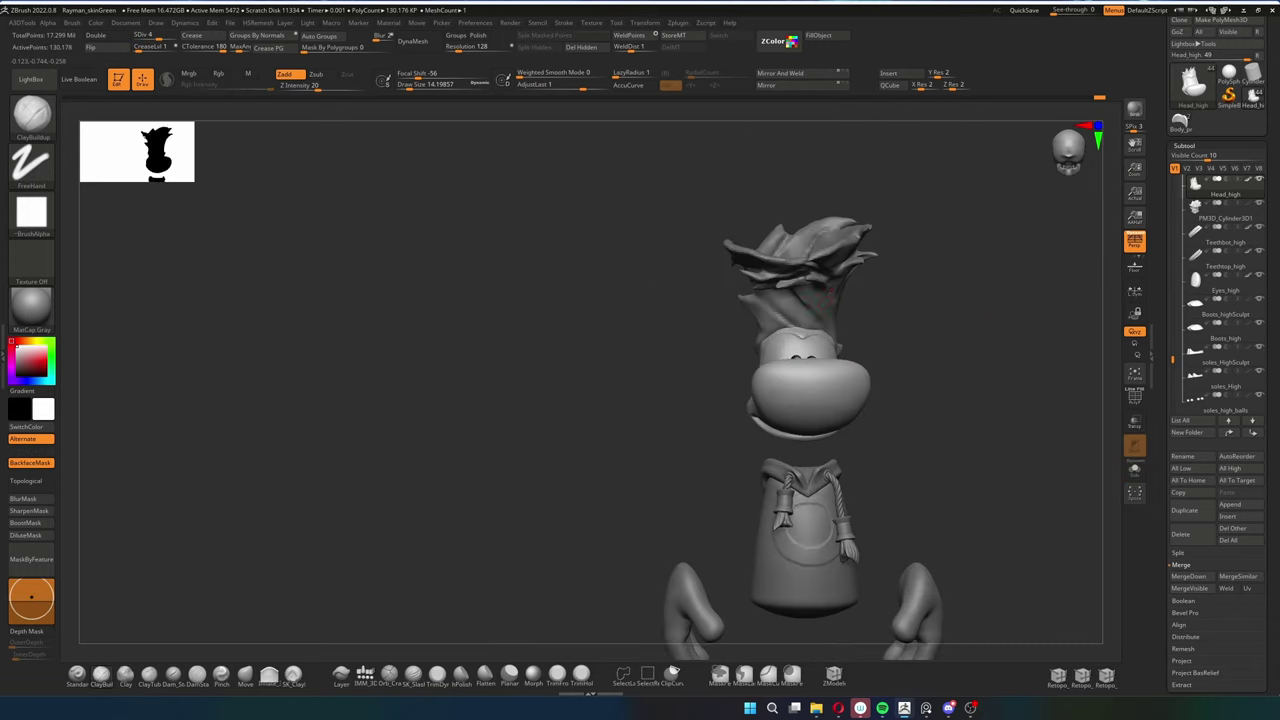
pyautogui.moveTo(1005, 330); pyautogui.dragTo(920, 340, button='right')
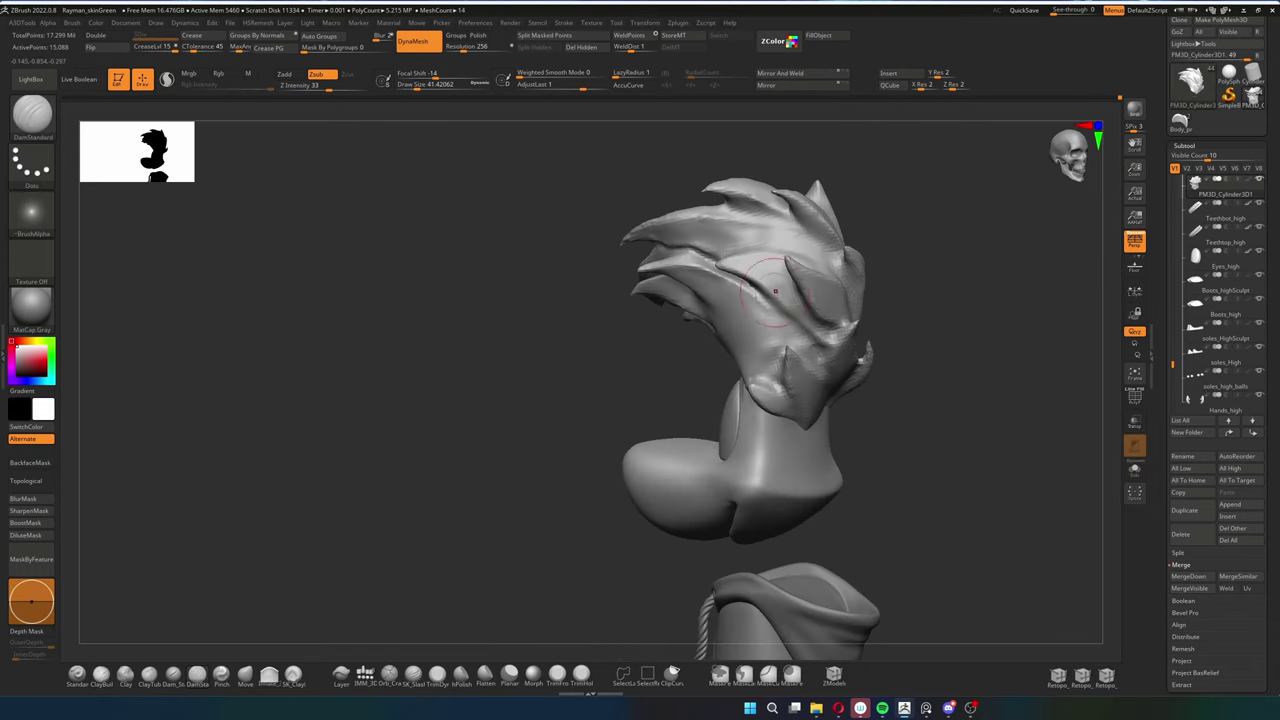
# Refine the locks at the back and sides of the hair with ClayBuildup and Move Topological.
pyautogui.moveTo(1020, 400)
pyautogui.mouseDown(button='right')
pyautogui.moveTo(1075, 390)
pyautogui.moveTo(995, 355)
pyautogui.mouseUp(button='right')
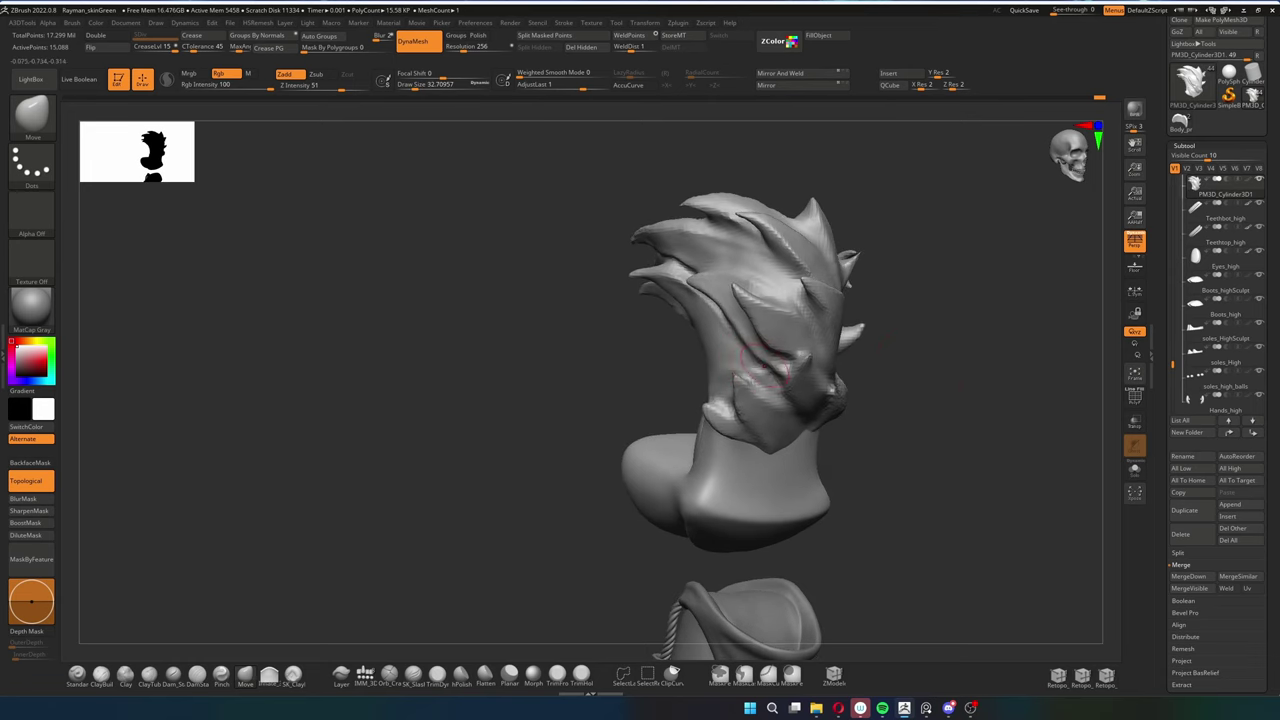
pyautogui.moveTo(765, 360); pyautogui.dragTo(860, 362, button='right')
pyautogui.moveTo(810, 487); pyautogui.dragTo(890, 485, button='right')
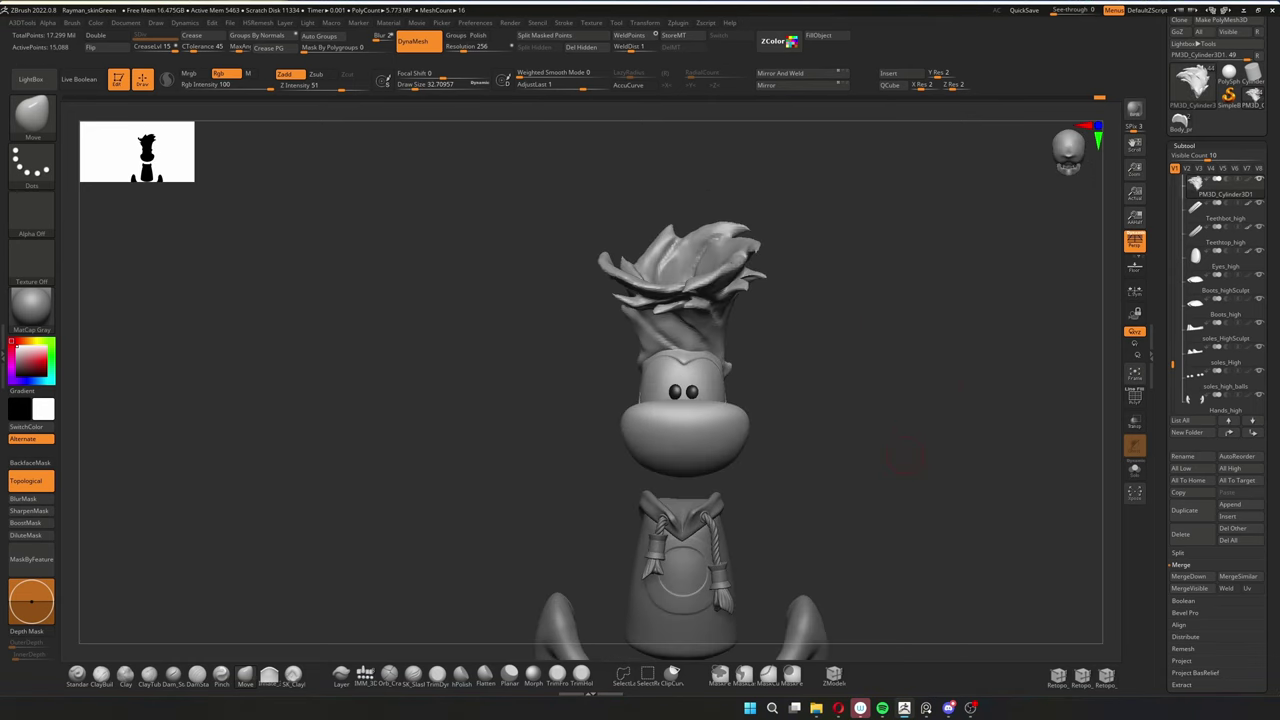
pyautogui.press('b')
pyautogui.press('c')
pyautogui.press('b')
pyautogui.keyDown('ctrl'); pyautogui.moveTo(878, 440); pyautogui.dragTo(878, 401, button='right'); pyautogui.keyUp('ctrl')
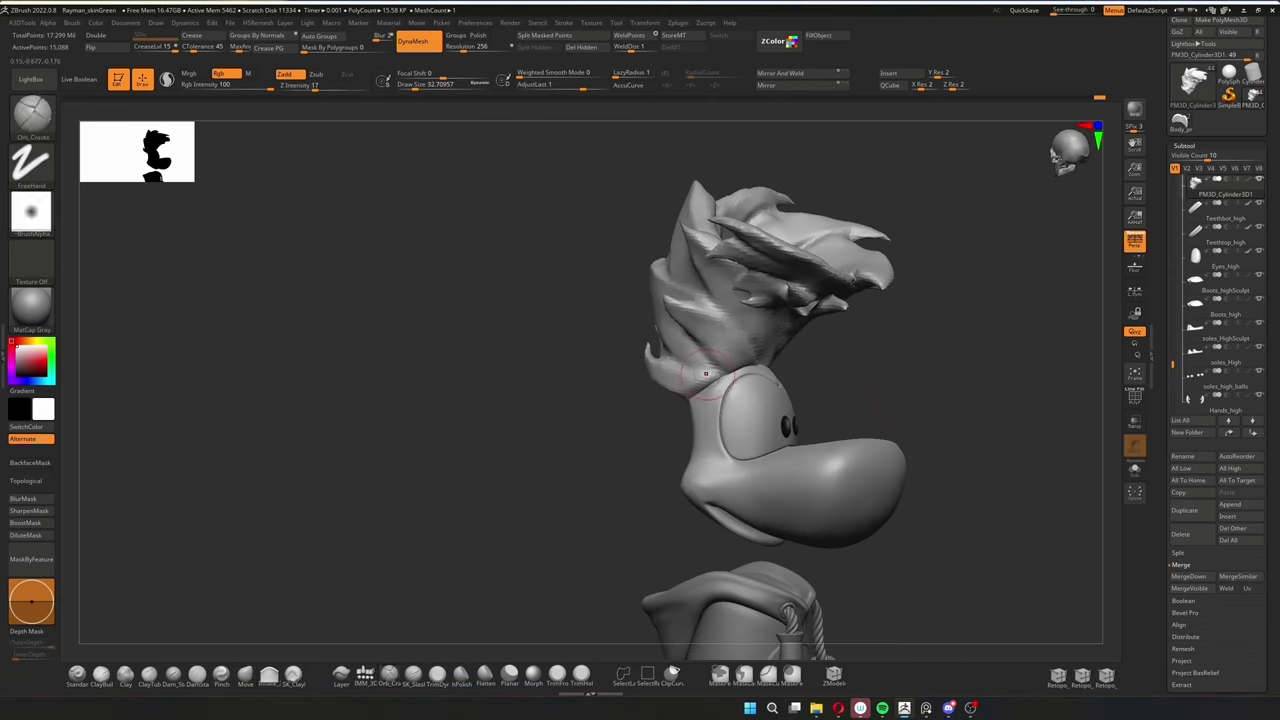
pyautogui.moveTo(705, 373)
pyautogui.mouseDown(button='right')
pyautogui.moveTo(770, 378)
pyautogui.moveTo(676, 385)
pyautogui.moveTo(843, 434)
pyautogui.moveTo(645, 420)
pyautogui.mouseUp(button='right')
pyautogui.press('b')
pyautogui.press('m')
pyautogui.press('t')
pyautogui.press('s')
pyautogui.moveTo(645, 128); pyautogui.dragTo(600, 120, button='right')
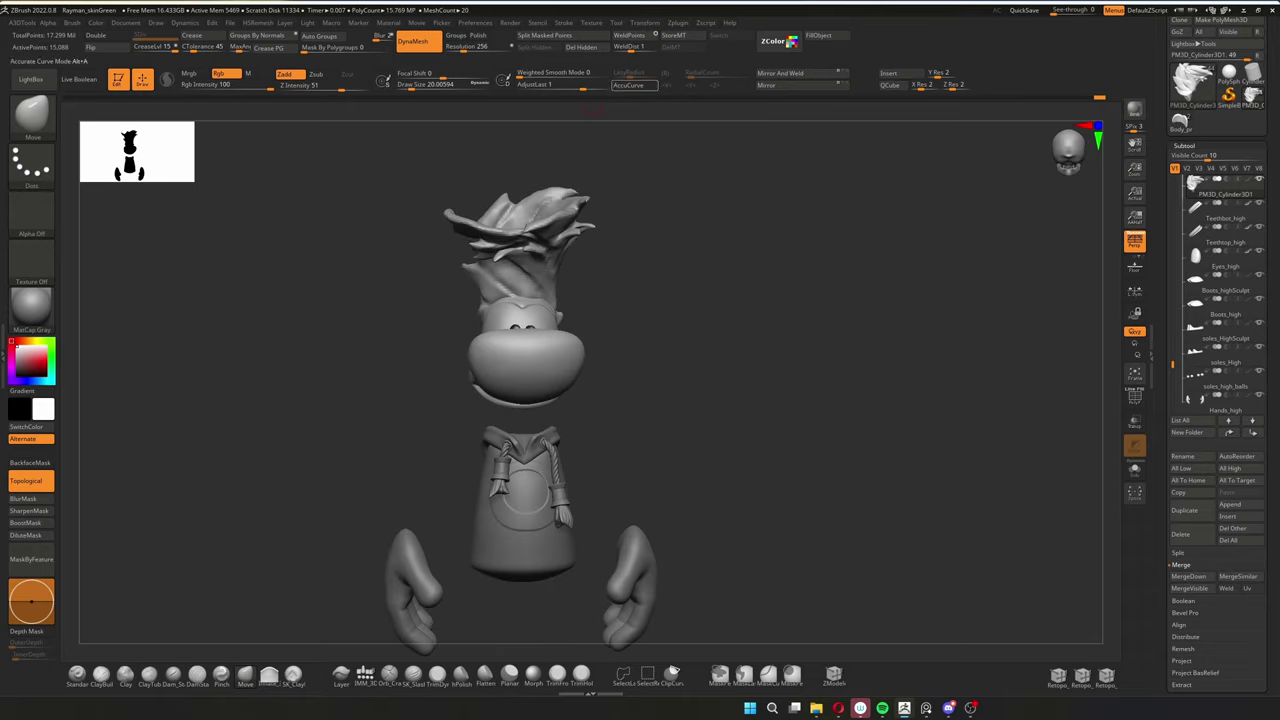
# Adjust the hair with the Transpose gizmo and review it from several angles.
pyautogui.moveTo(600, 300)
pyautogui.mouseDown(button='right')
pyautogui.moveTo(600, 360)
pyautogui.moveTo(700, 350)
pyautogui.moveTo(600, 330)
pyautogui.moveTo(505, 420)
pyautogui.mouseUp(button='right')
pyautogui.moveTo(688, 345)
pyautogui.mouseDown(button='right')
pyautogui.moveTo(780, 345)
pyautogui.moveTo(690, 350)
pyautogui.mouseUp(button='right')
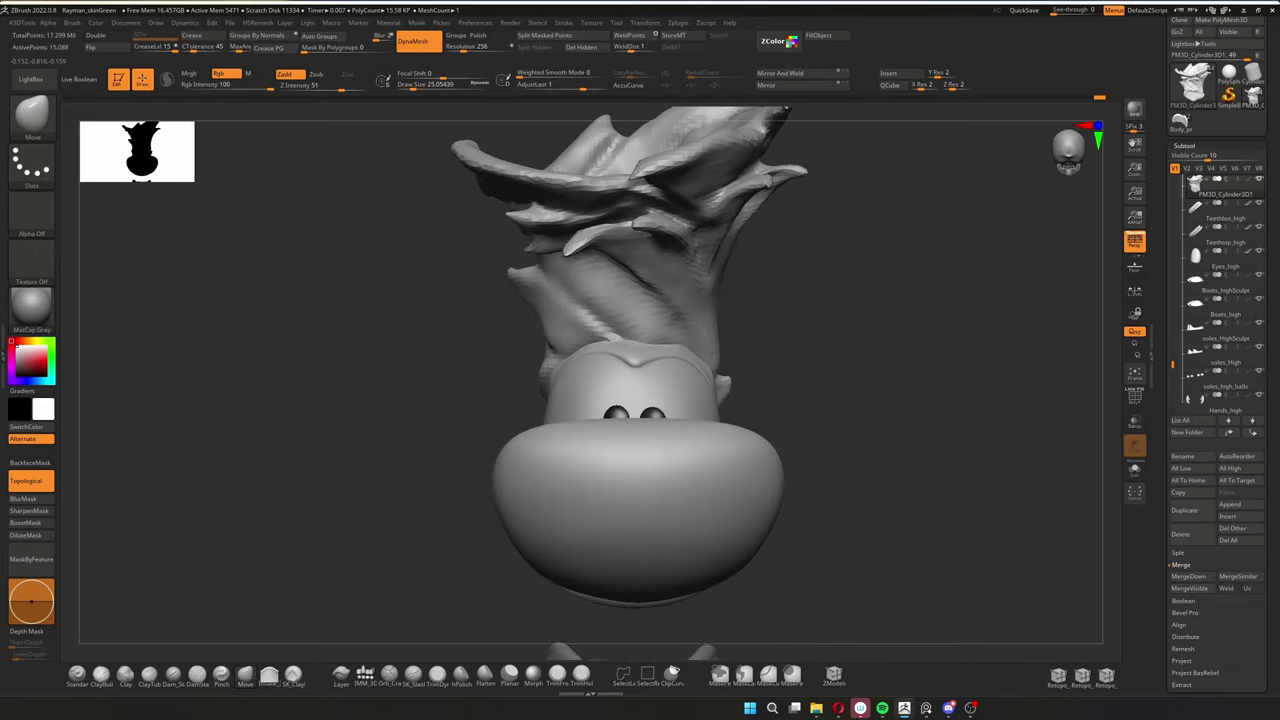
pyautogui.moveTo(612, 265)
pyautogui.mouseDown(button='right')
pyautogui.moveTo(926, 202)
pyautogui.moveTo(665, 187)
pyautogui.mouseUp(button='right')
pyautogui.press('w')
pyautogui.moveTo(760, 280)
pyautogui.mouseDown(button='right')
pyautogui.moveTo(680, 280)
pyautogui.moveTo(848, 280)
pyautogui.mouseUp(button='right')
pyautogui.press('q')
pyautogui.moveTo(843, 333); pyautogui.dragTo(776, 384, button='right')
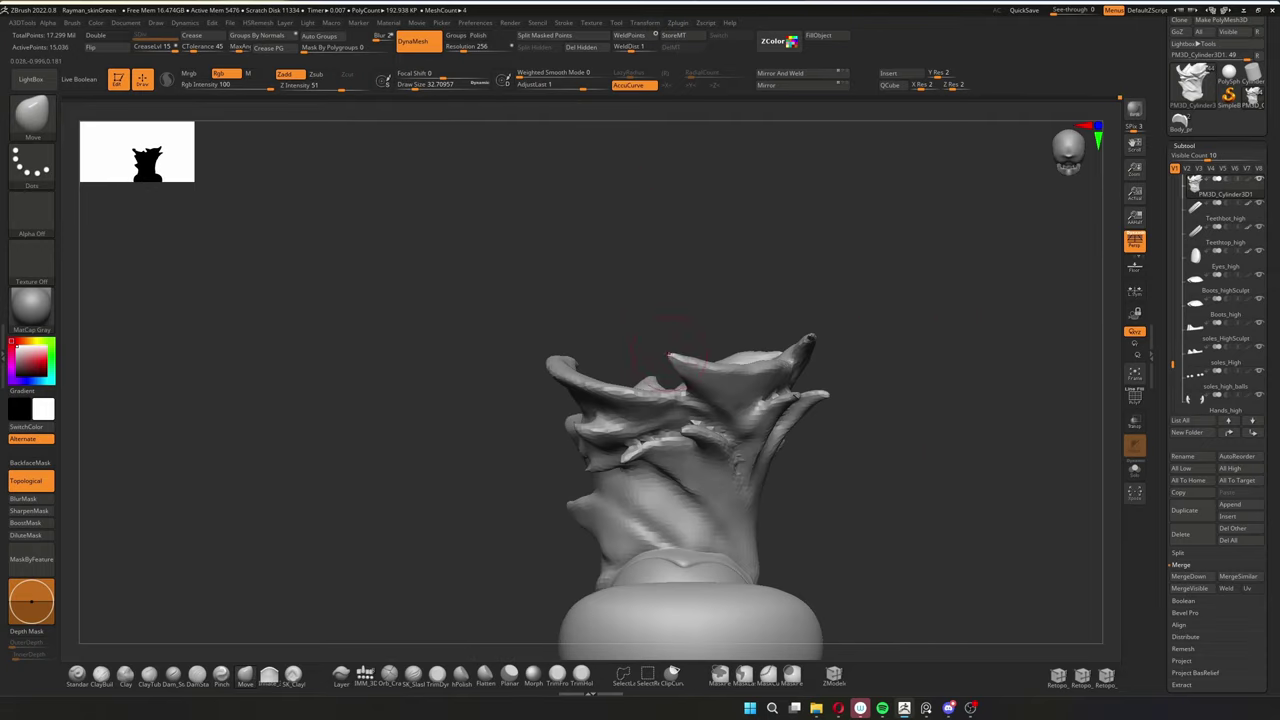
# Review the hair close-up and insert a PM3D sphere as a new subtool.
pyautogui.moveTo(905, 366); pyautogui.dragTo(655, 398, button='right')
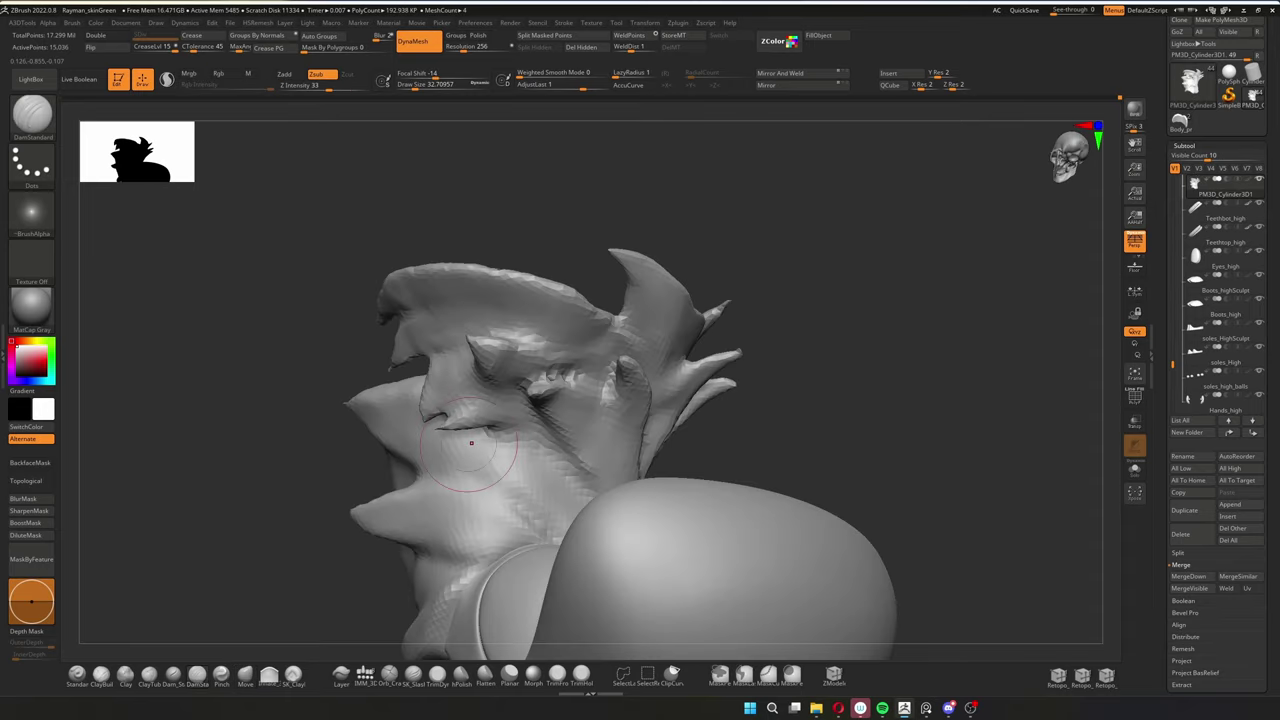
pyautogui.moveTo(640, 560); pyautogui.dragTo(607, 495, button='right')
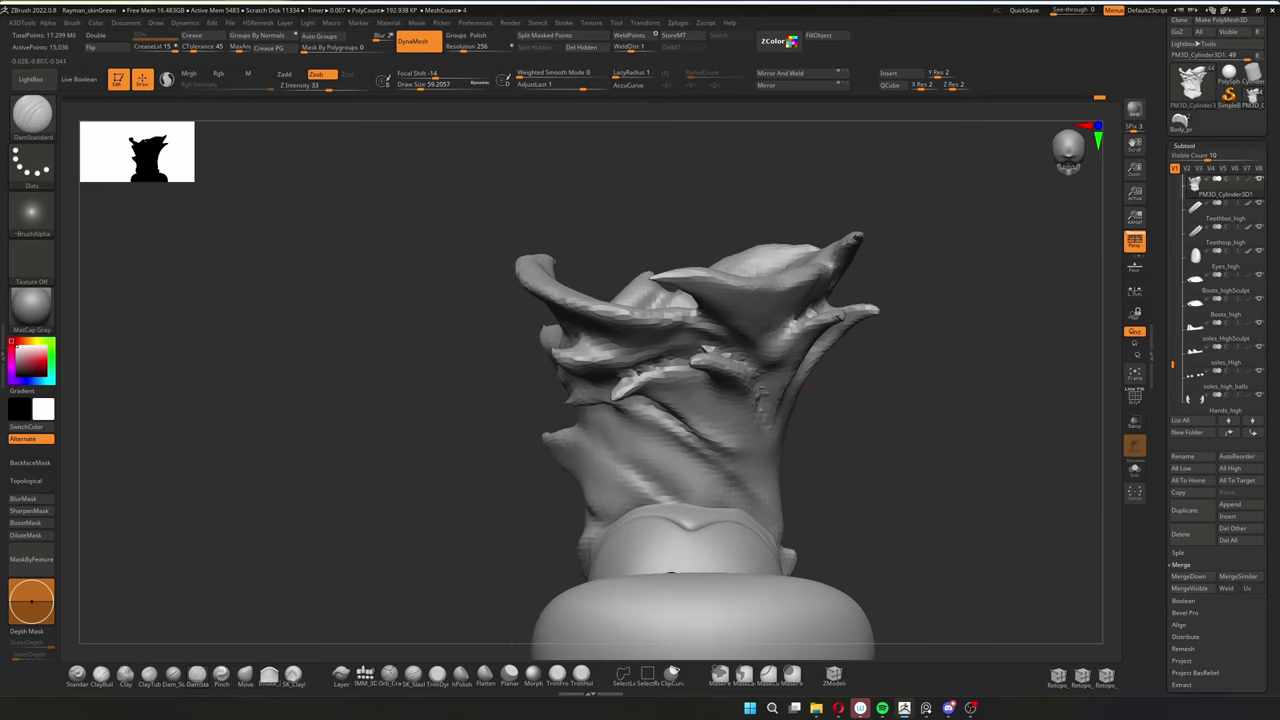
pyautogui.moveTo(700, 450)
pyautogui.mouseDown(button='right')
pyautogui.moveTo(760, 440)
pyautogui.moveTo(650, 420)
pyautogui.mouseUp(button='right')
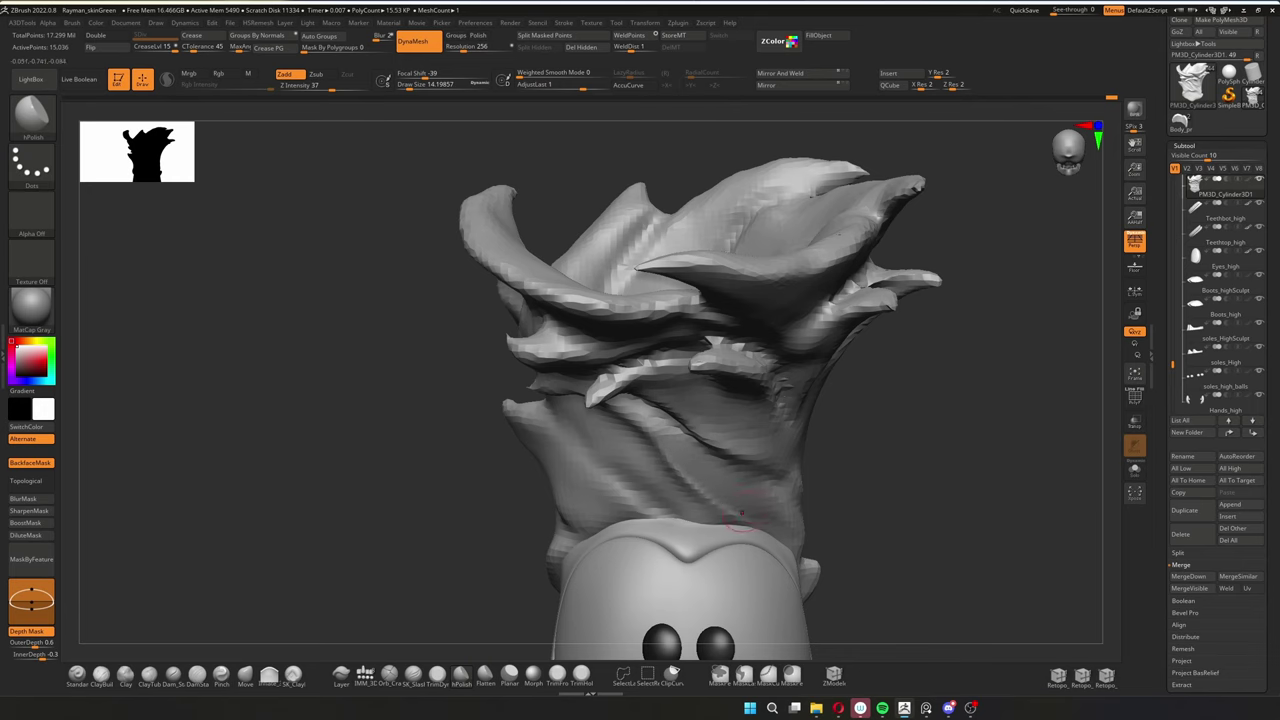
pyautogui.keyDown('ctrl'); pyautogui.moveTo(741, 514); pyautogui.dragTo(850, 376, button='right'); pyautogui.keyUp('ctrl')
pyautogui.moveTo(700, 420); pyautogui.dragTo(780, 380, button='right')
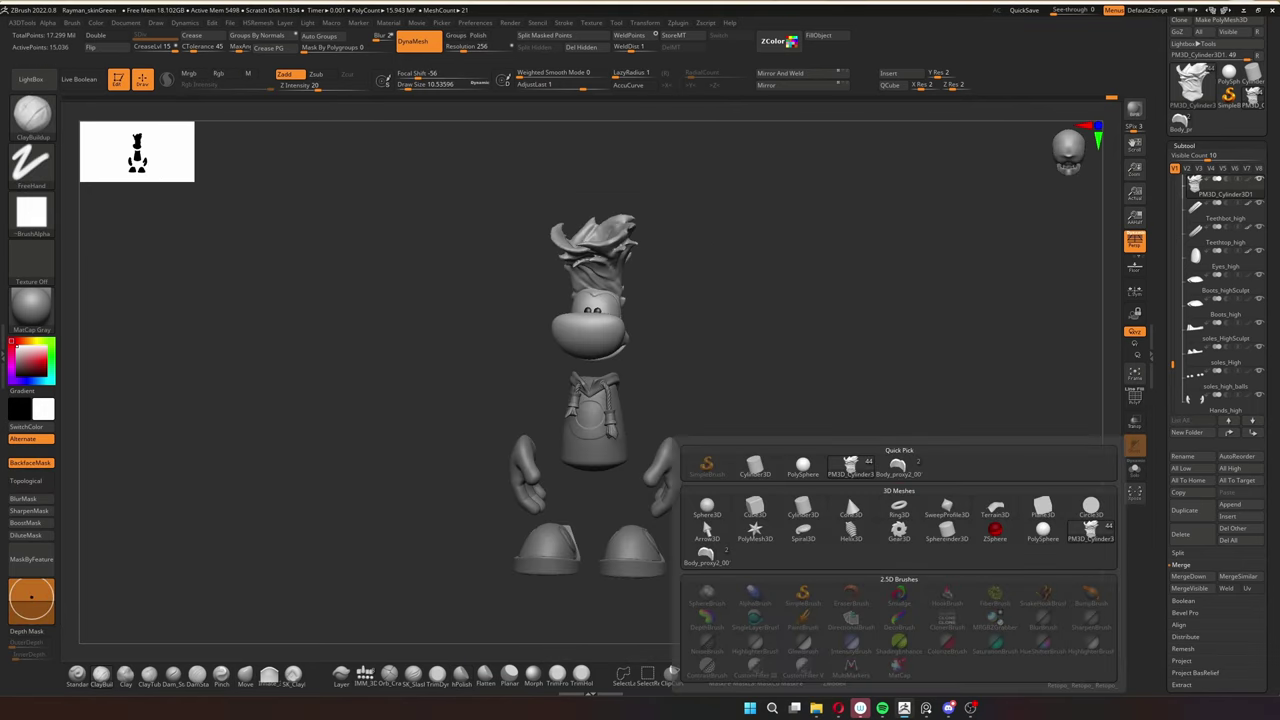
pyautogui.click(706, 503)
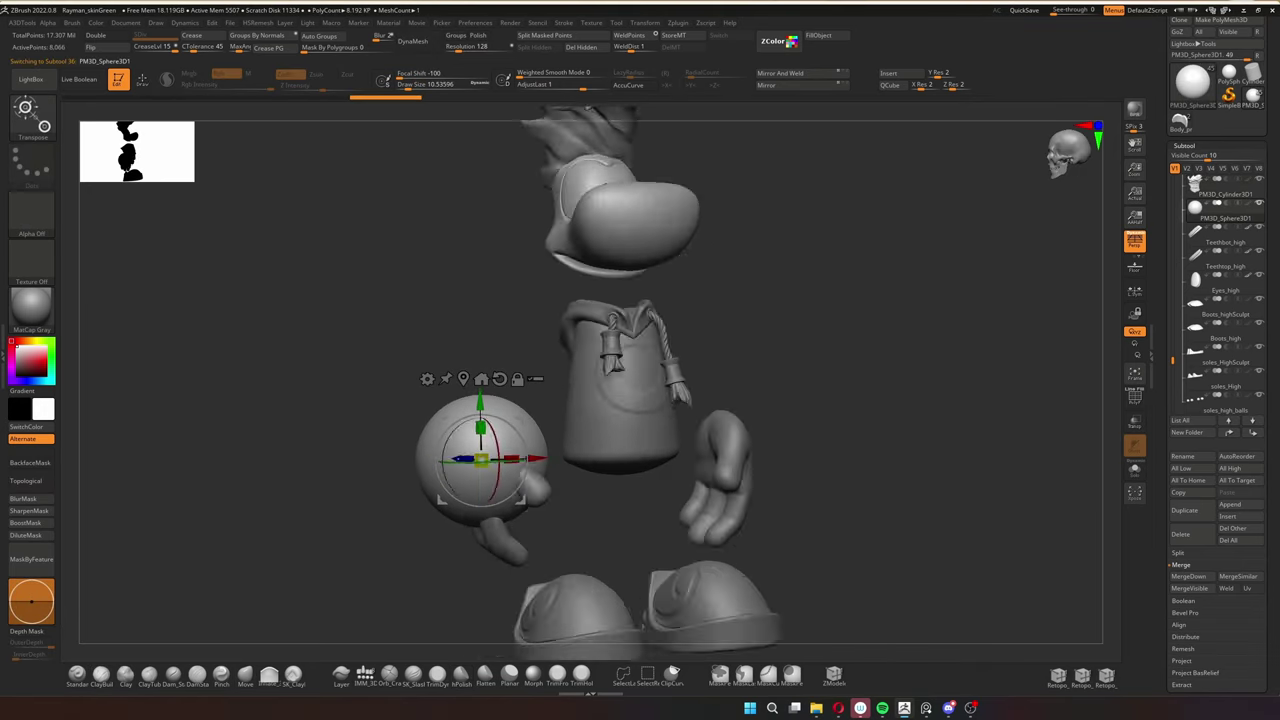
# Shape the sphere into an elongated egg over the left arm, checking its PolyF wireframe.
pyautogui.press('q')
pyautogui.moveTo(440, 380); pyautogui.dragTo(520, 532, button='right')
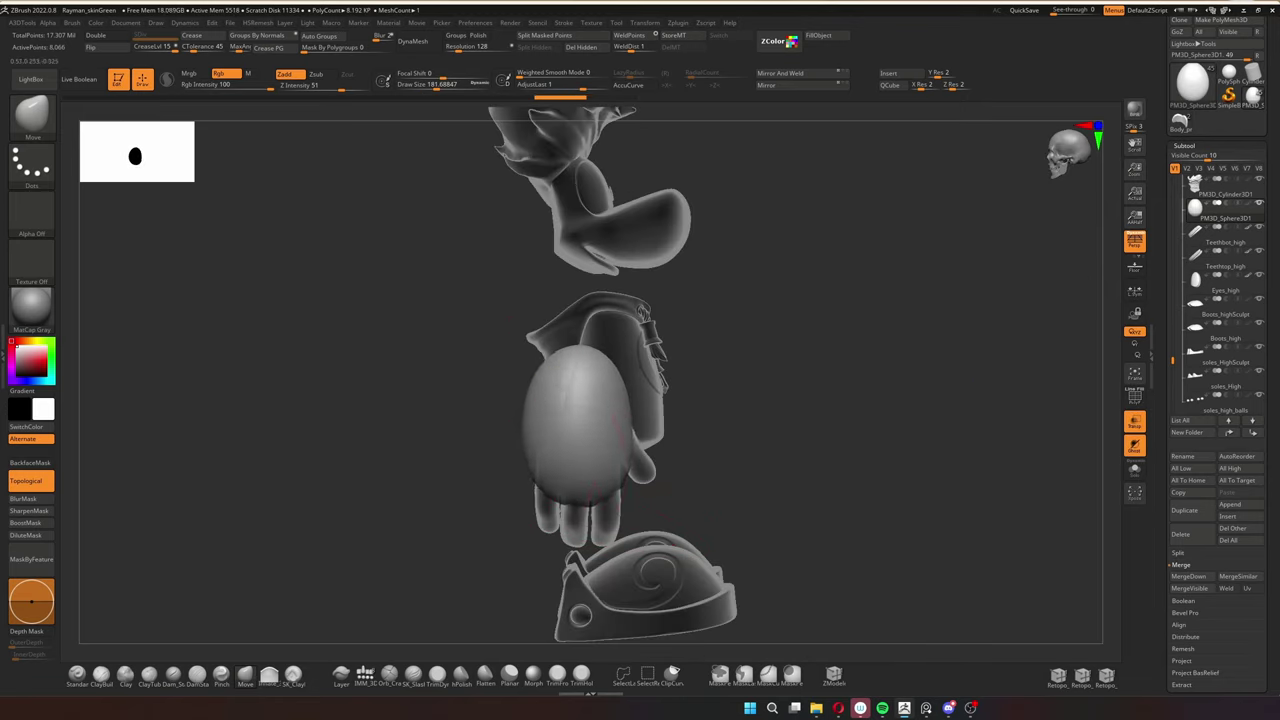
pyautogui.moveTo(549, 383); pyautogui.dragTo(636, 468, button='right')
pyautogui.moveTo(538, 435)
pyautogui.mouseDown(button='right')
pyautogui.moveTo(586, 500)
pyautogui.moveTo(450, 435)
pyautogui.moveTo(478, 293)
pyautogui.moveTo(614, 257)
pyautogui.moveTo(600, 300)
pyautogui.moveTo(530, 340)
pyautogui.moveTo(422, 280)
pyautogui.moveTo(480, 200)
pyautogui.moveTo(520, 109)
pyautogui.moveTo(441, 530)
pyautogui.moveTo(520, 480)
pyautogui.moveTo(560, 420)
pyautogui.moveTo(935, 310)
pyautogui.mouseUp(button='right')
pyautogui.hotkey('shift', 'f')
pyautogui.press('s')
pyautogui.hotkey('shift', 'f')
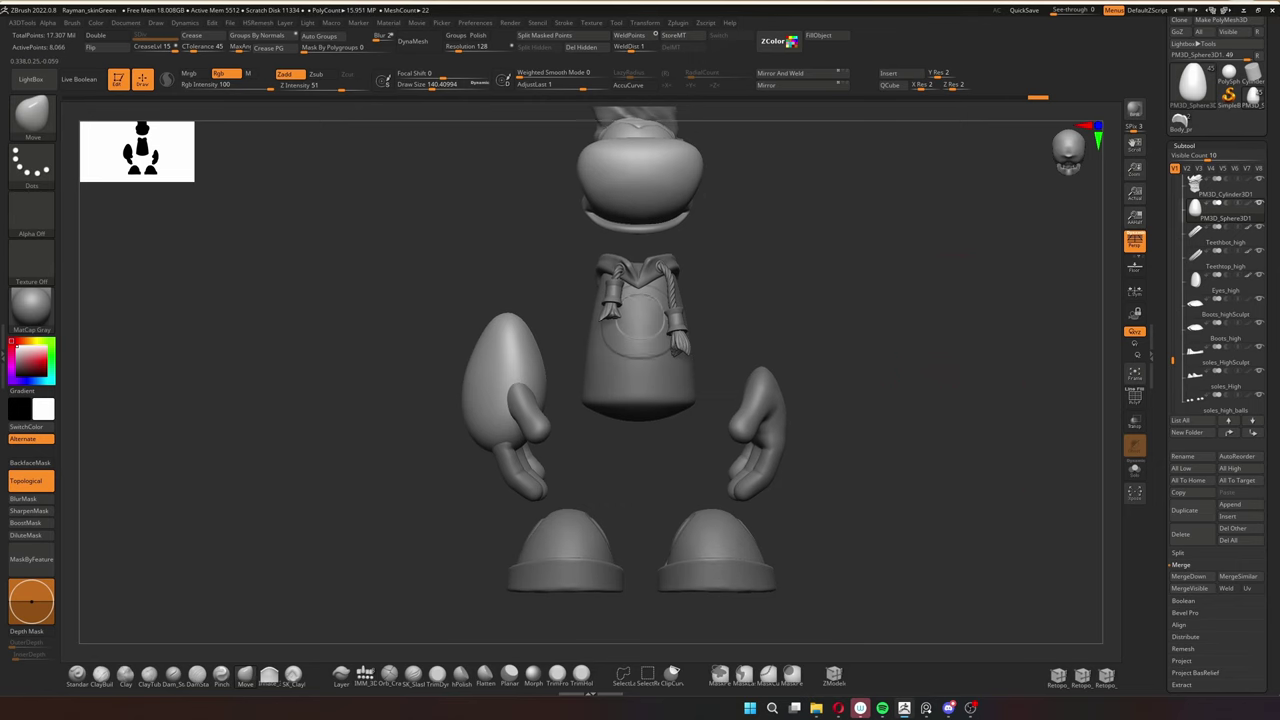
pyautogui.keyDown('alt'); pyautogui.moveTo(300, 330); pyautogui.dragTo(548, 328, button='right'); pyautogui.keyUp('alt')
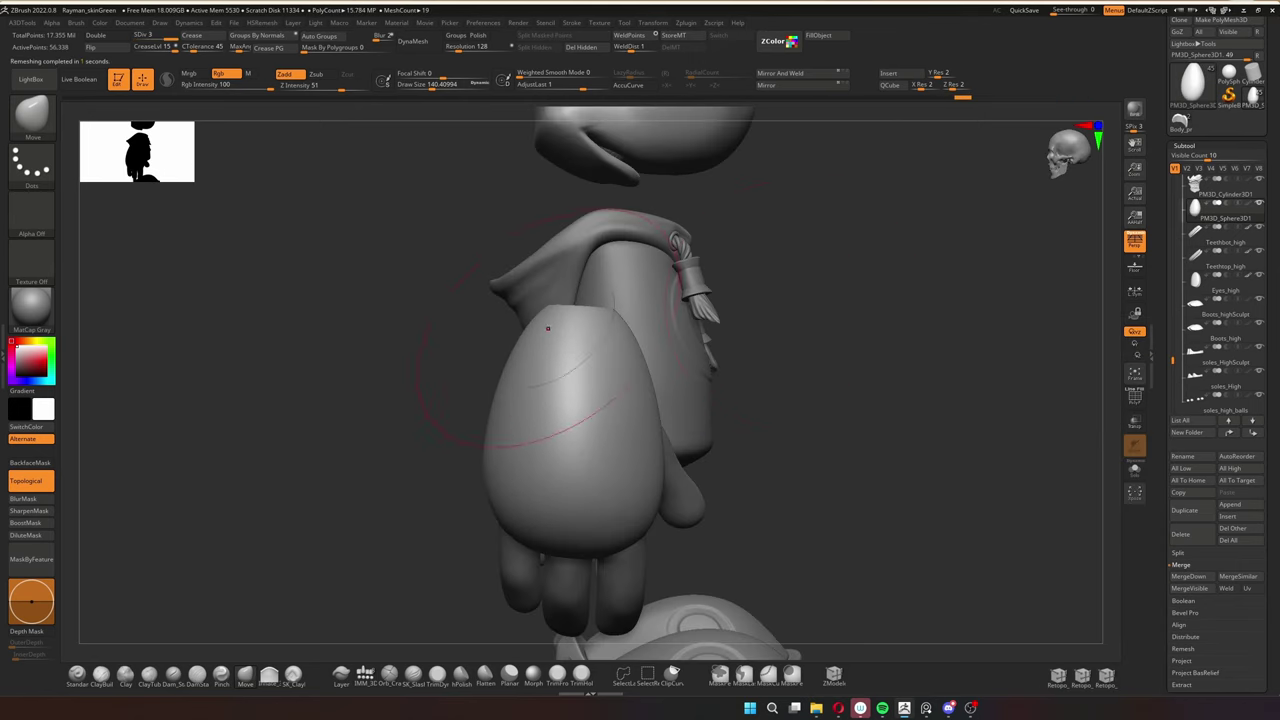
pyautogui.moveTo(895, 345)
pyautogui.mouseDown(button='right')
pyautogui.moveTo(690, 495)
pyautogui.moveTo(620, 290)
pyautogui.mouseUp(button='right')
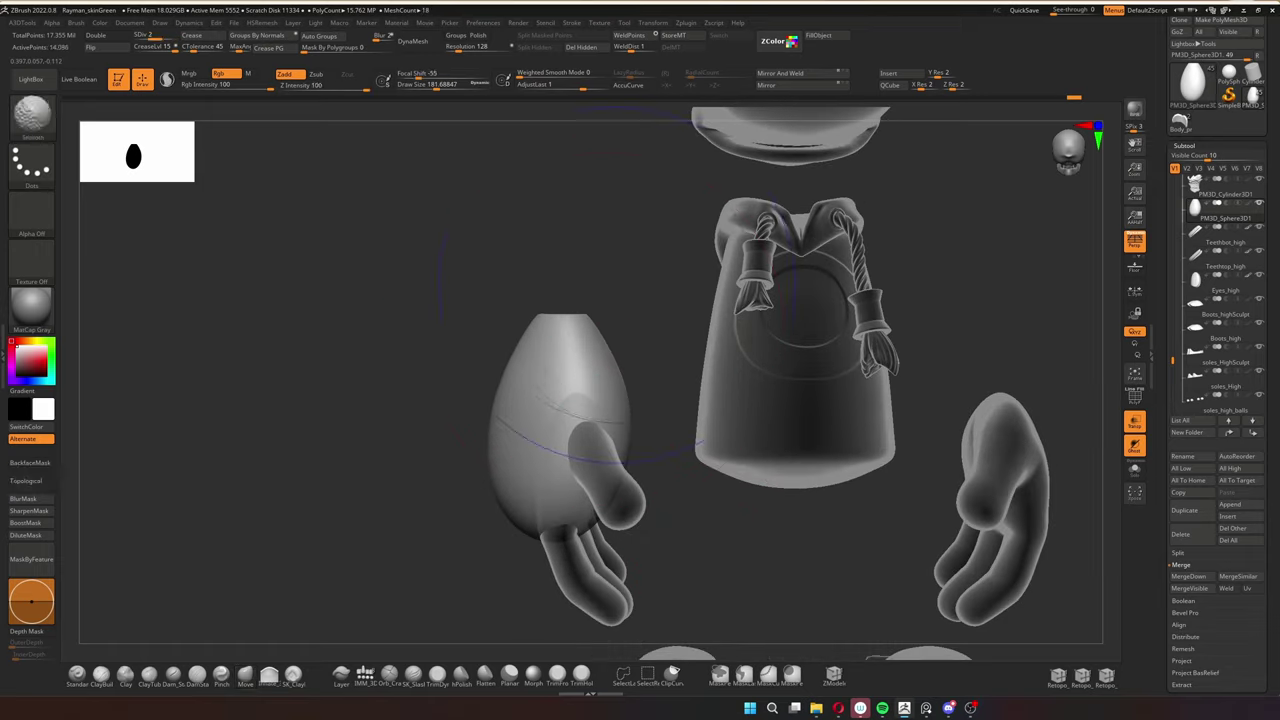
pyautogui.moveTo(543, 316); pyautogui.dragTo(838, 298, button='right')
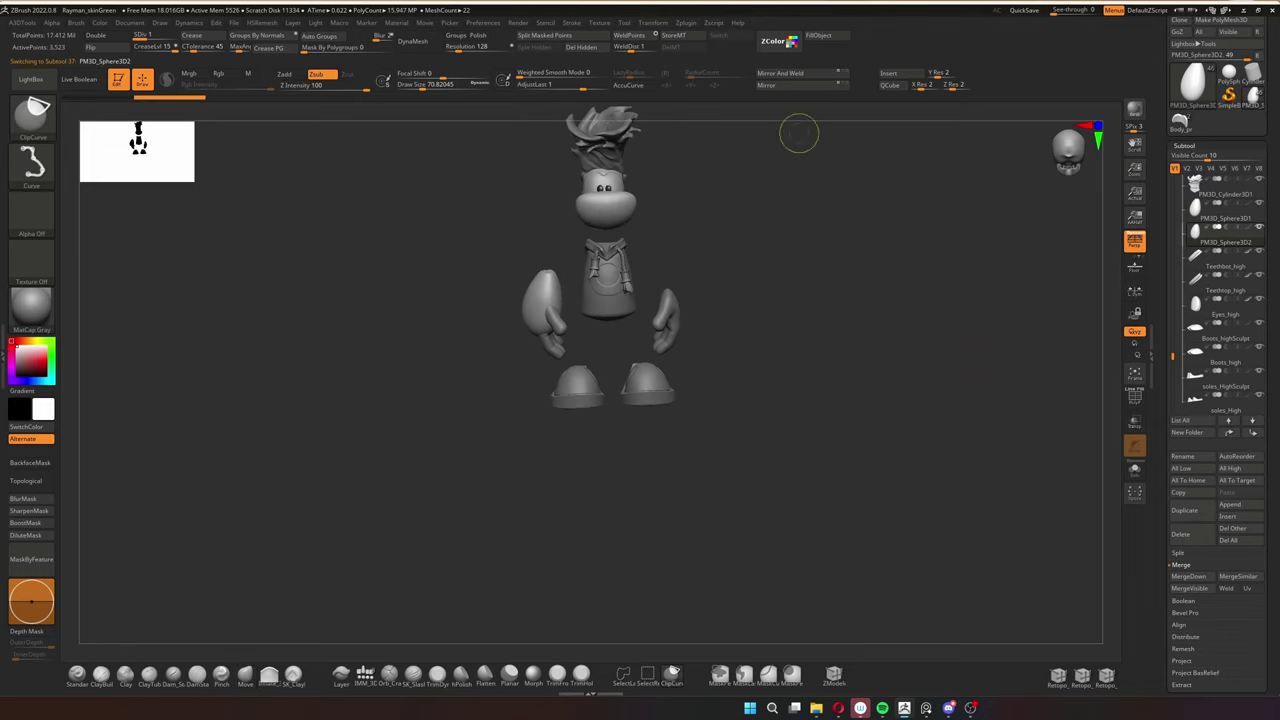
# Select the egg-shaped fist piece, lower its subdivision level, and mask its lower part.
pyautogui.press('f')
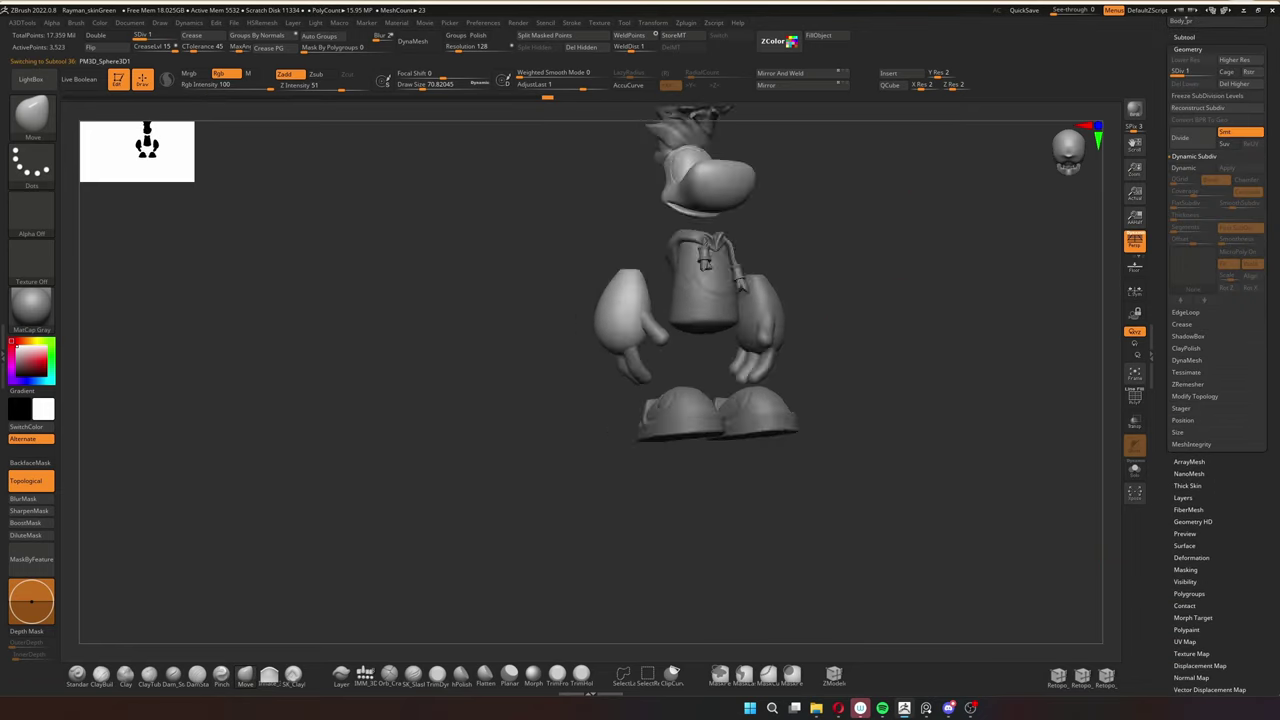
pyautogui.moveTo(540, 400); pyautogui.dragTo(335, 488, button='right')
pyautogui.keyDown('alt'); pyautogui.click(340, 422); pyautogui.keyUp('alt')
pyautogui.press('f')
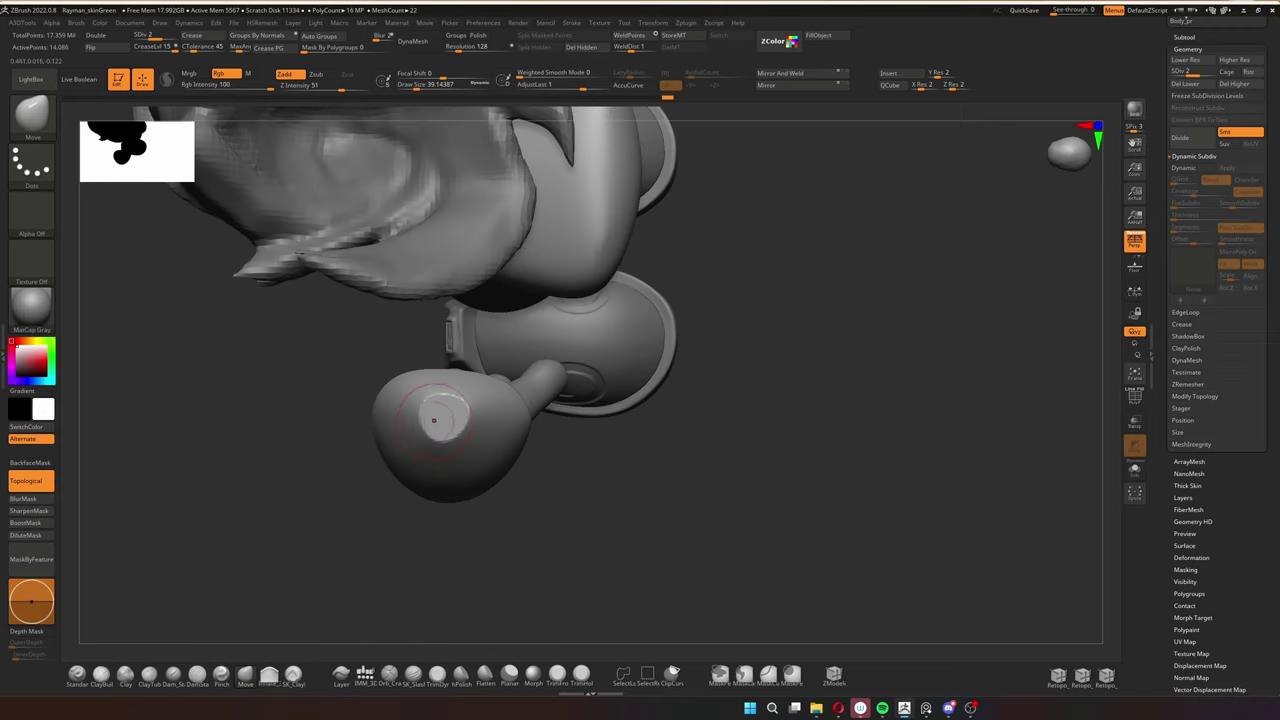
pyautogui.press('f')
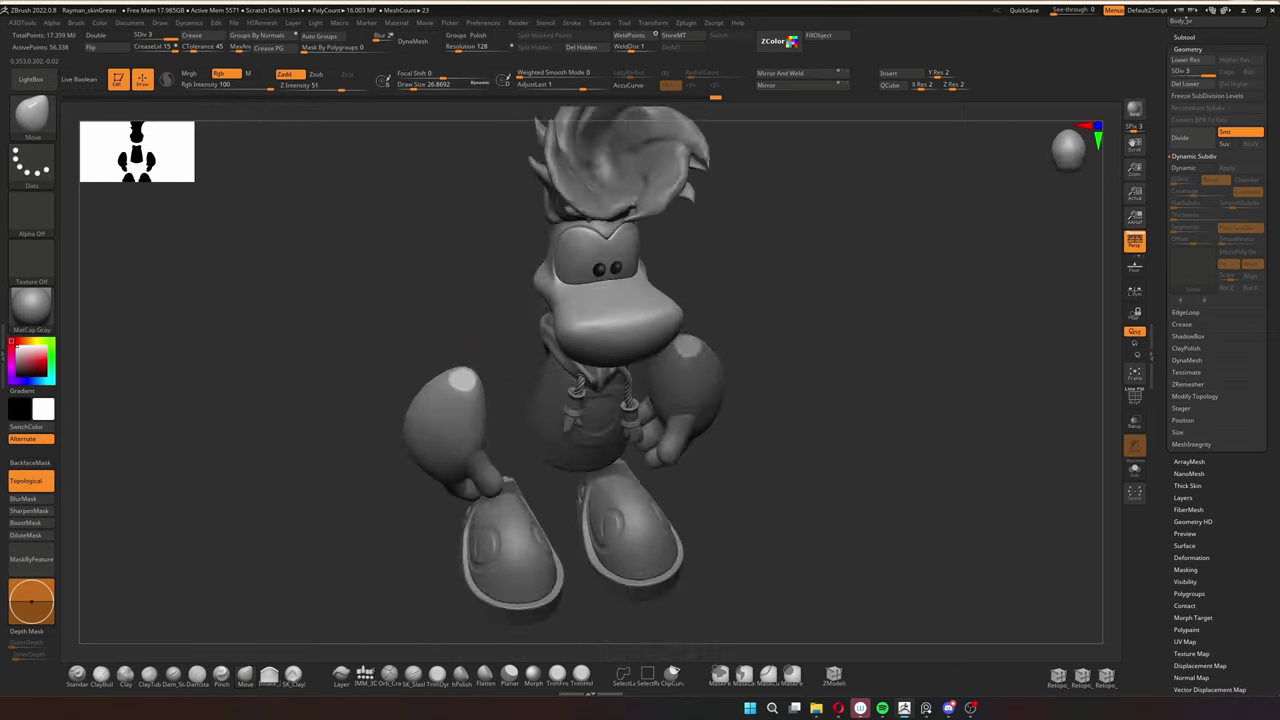
pyautogui.moveTo(518, 410); pyautogui.dragTo(445, 343, button='right')
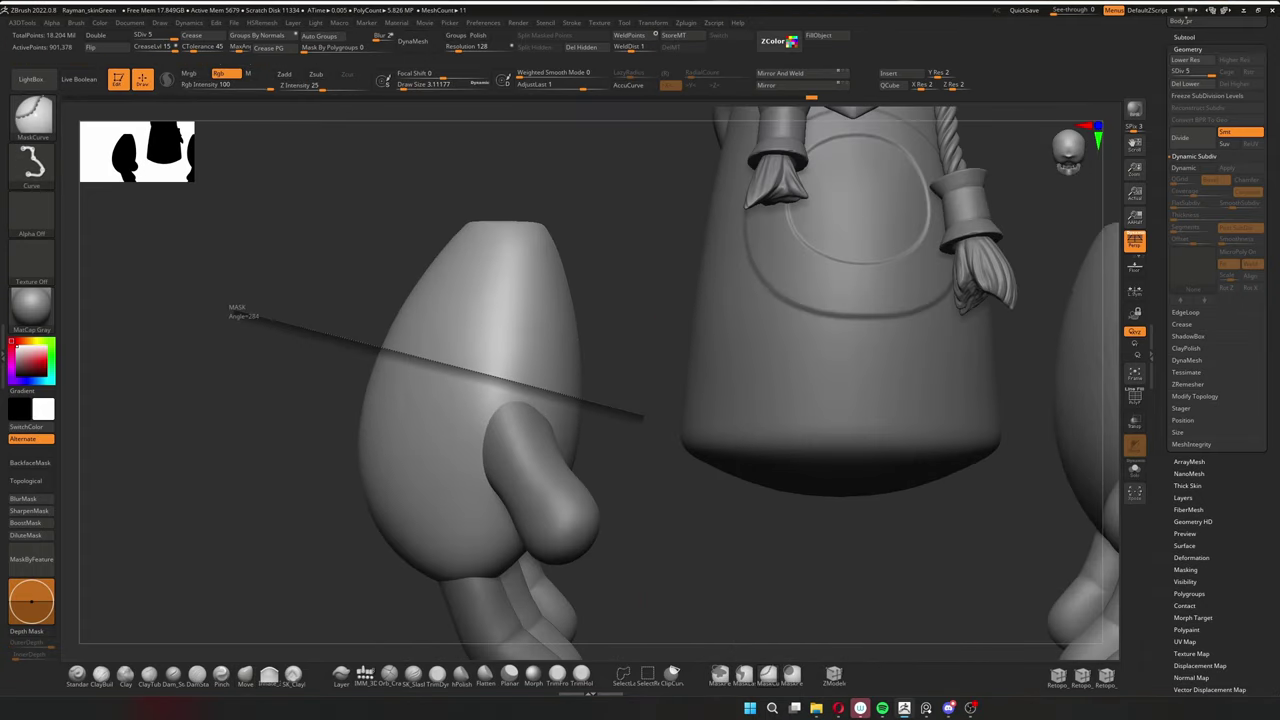
pyautogui.moveTo(643, 418); pyautogui.dragTo(656, 410)
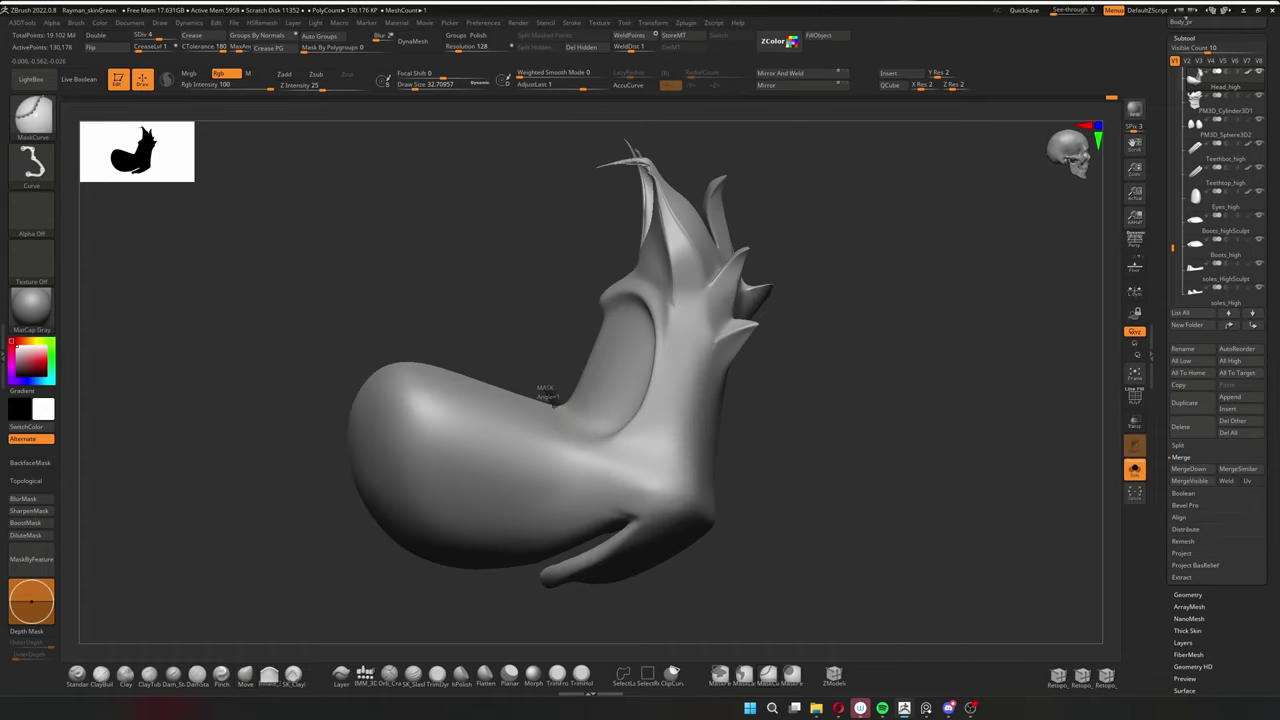
# Mask a band around the head's eye area with MaskPen and extract it as Extract5.
pyautogui.keyDown('ctrl'); pyautogui.moveTo(541, 392); pyautogui.dragTo(810, 495); pyautogui.keyUp('ctrl')
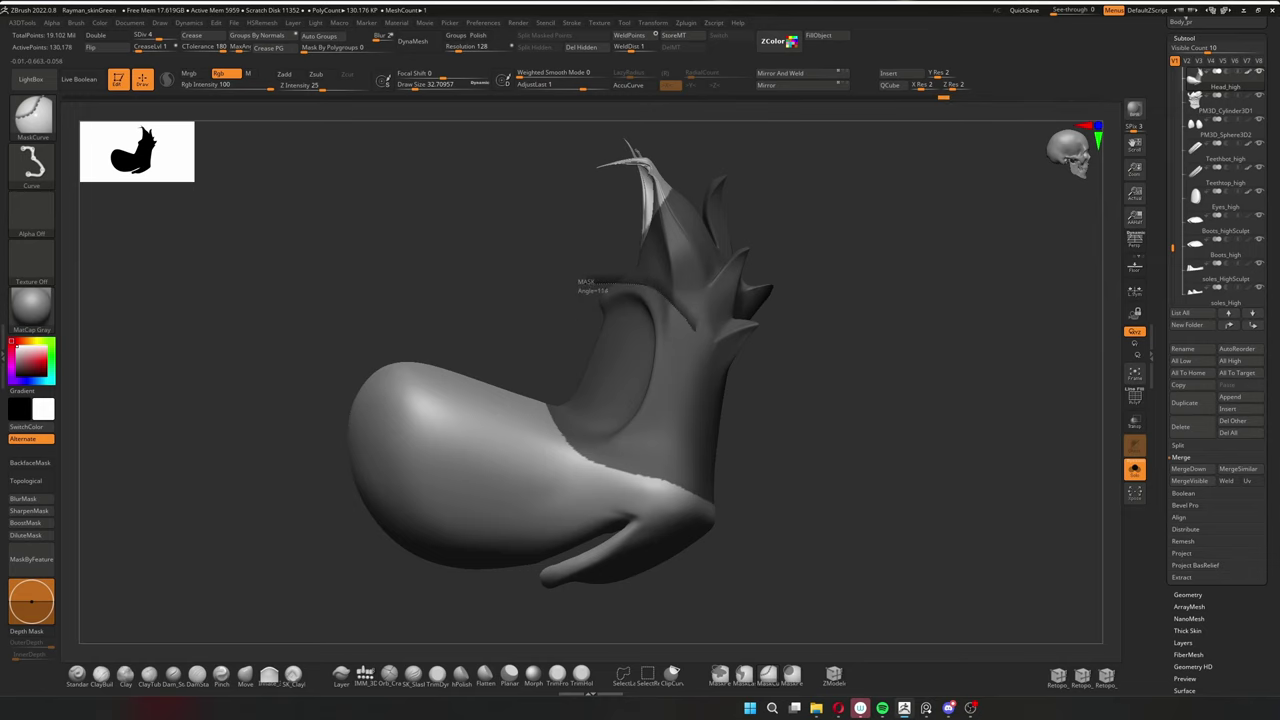
pyautogui.moveTo(585, 290)
pyautogui.mouseDown()
pyautogui.moveTo(700, 450)
pyautogui.moveTo(808, 655)
pyautogui.mouseUp()
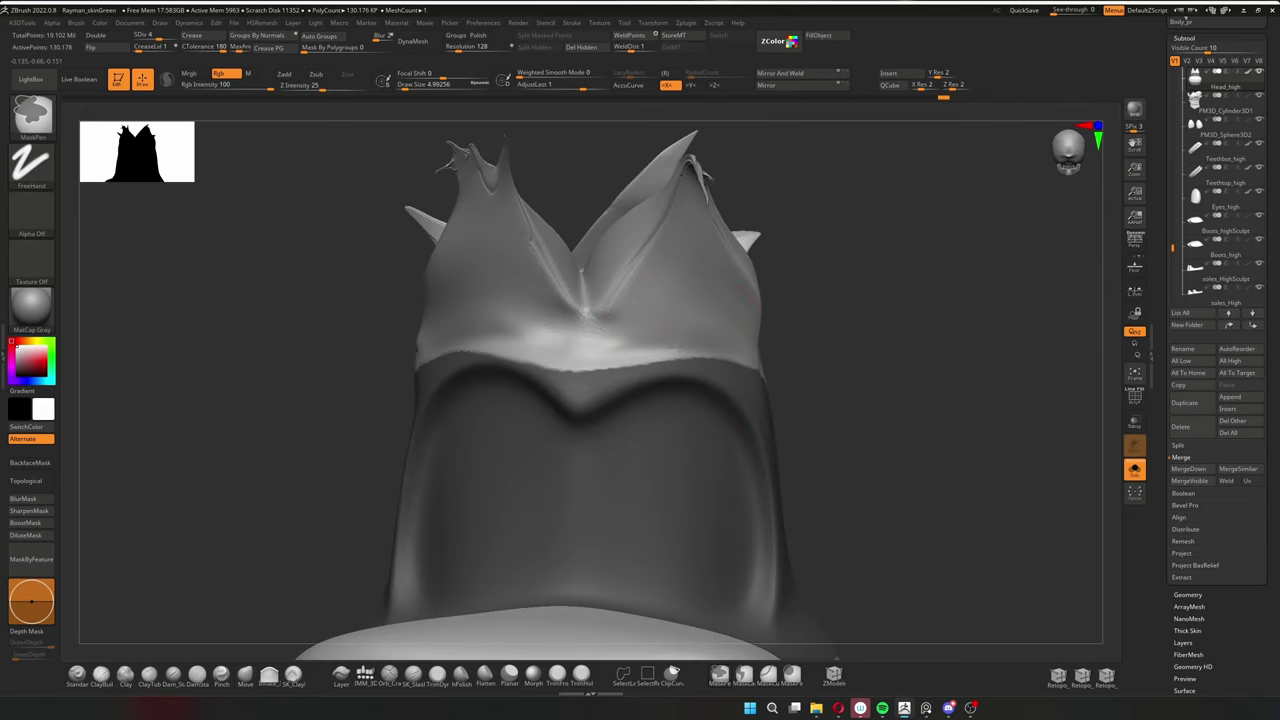
pyautogui.moveTo(585, 312); pyautogui.dragTo(410, 353)
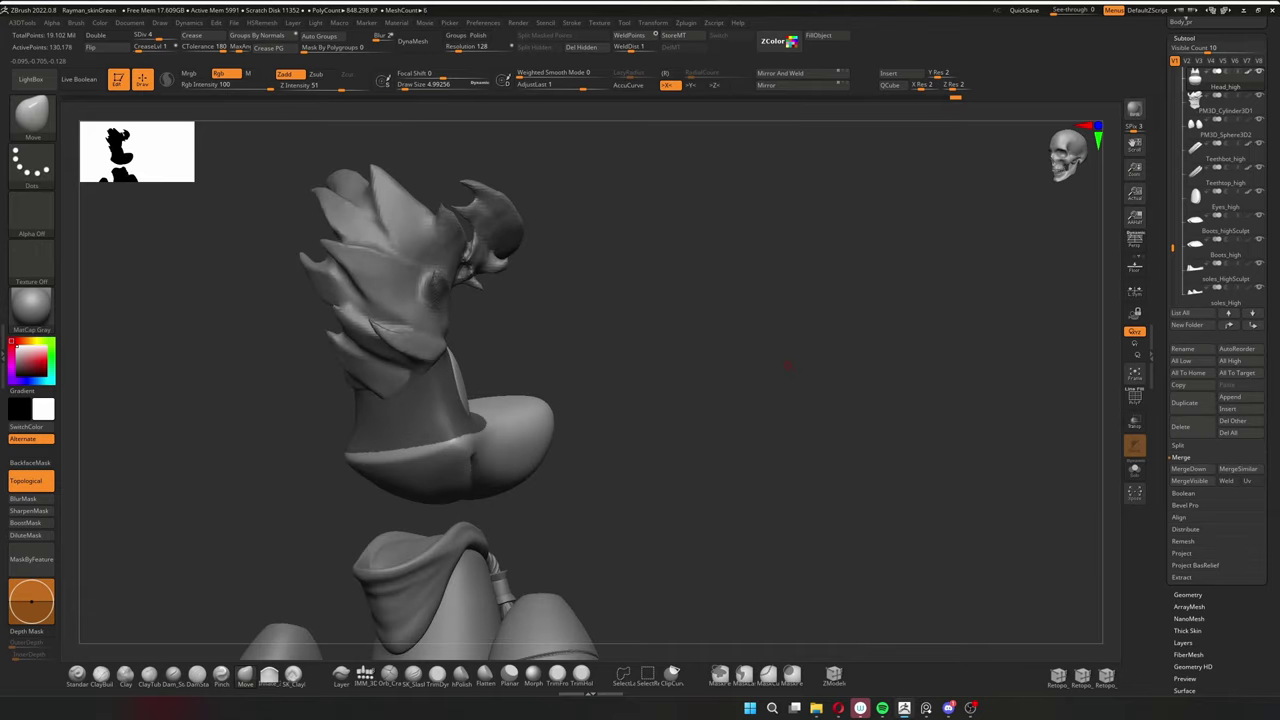
pyautogui.moveTo(905, 645)
pyautogui.mouseDown()
pyautogui.moveTo(566, 352)
pyautogui.moveTo(496, 424)
pyautogui.moveTo(383, 306)
pyautogui.moveTo(500, 380)
pyautogui.moveTo(462, 487)
pyautogui.moveTo(420, 480)
pyautogui.moveTo(440, 470)
pyautogui.moveTo(430, 520)
pyautogui.moveTo(695, 417)
pyautogui.moveTo(390, 363)
pyautogui.mouseUp()
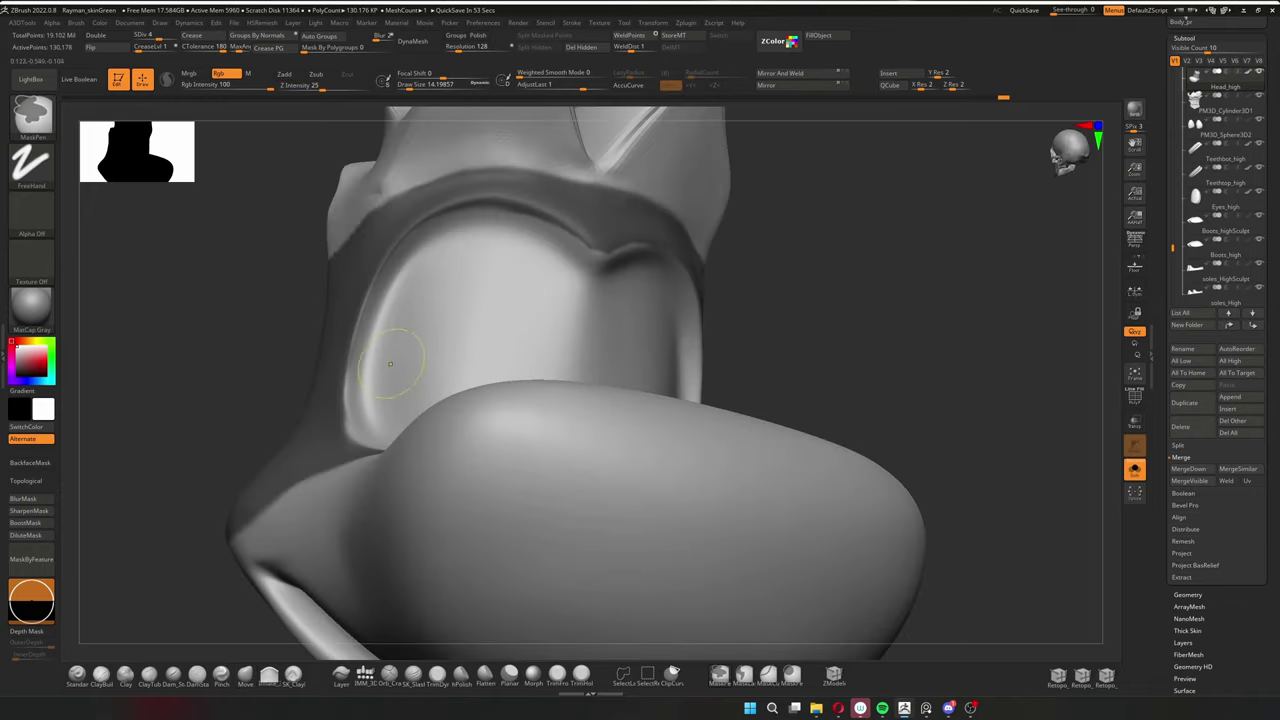
pyautogui.moveTo(441, 281); pyautogui.dragTo(850, 255)
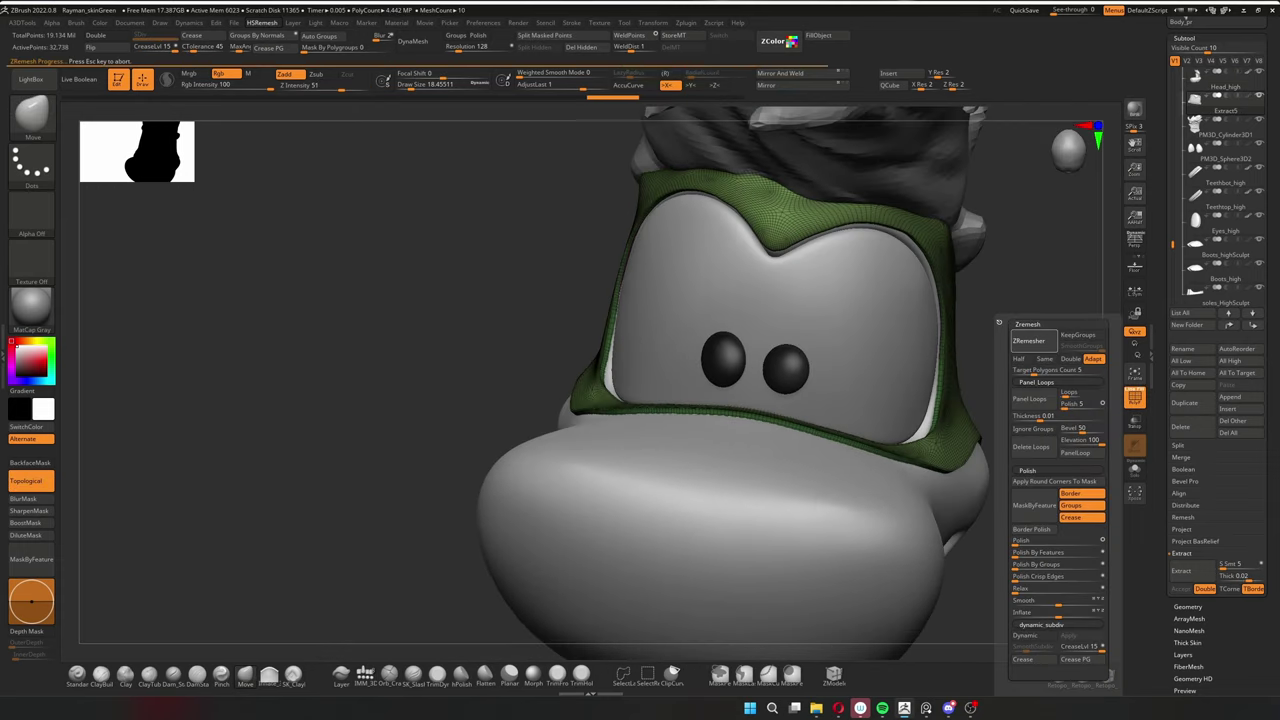
# Smooth the Extract5 band's surface around the face with the Smooth brush.
pyautogui.press('s')
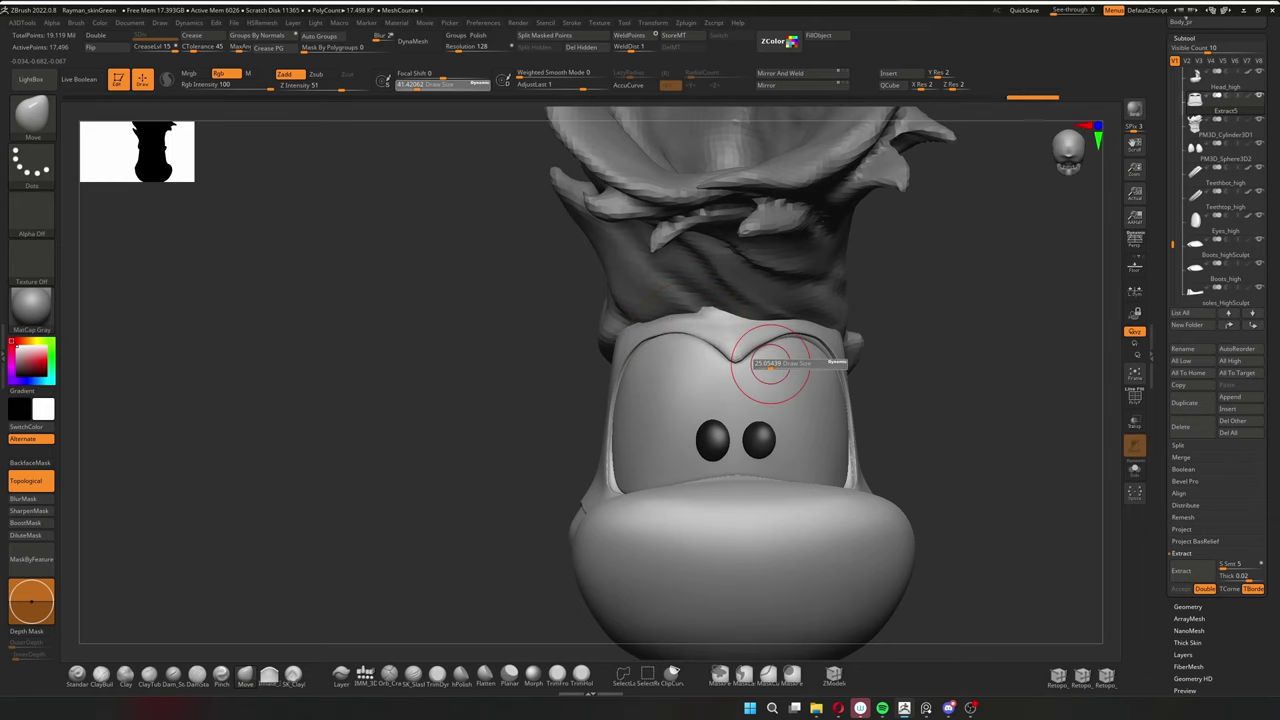
pyautogui.moveTo(350, 400)
pyautogui.mouseDown()
pyautogui.moveTo(460, 400)
pyautogui.moveTo(380, 420)
pyautogui.moveTo(620, 340)
pyautogui.mouseUp()
pyautogui.press('s')
pyautogui.moveTo(845, 310)
pyautogui.mouseDown(button='right')
pyautogui.moveTo(615, 330)
pyautogui.moveTo(752, 245)
pyautogui.moveTo(810, 320)
pyautogui.moveTo(790, 340)
pyautogui.mouseUp(button='right')
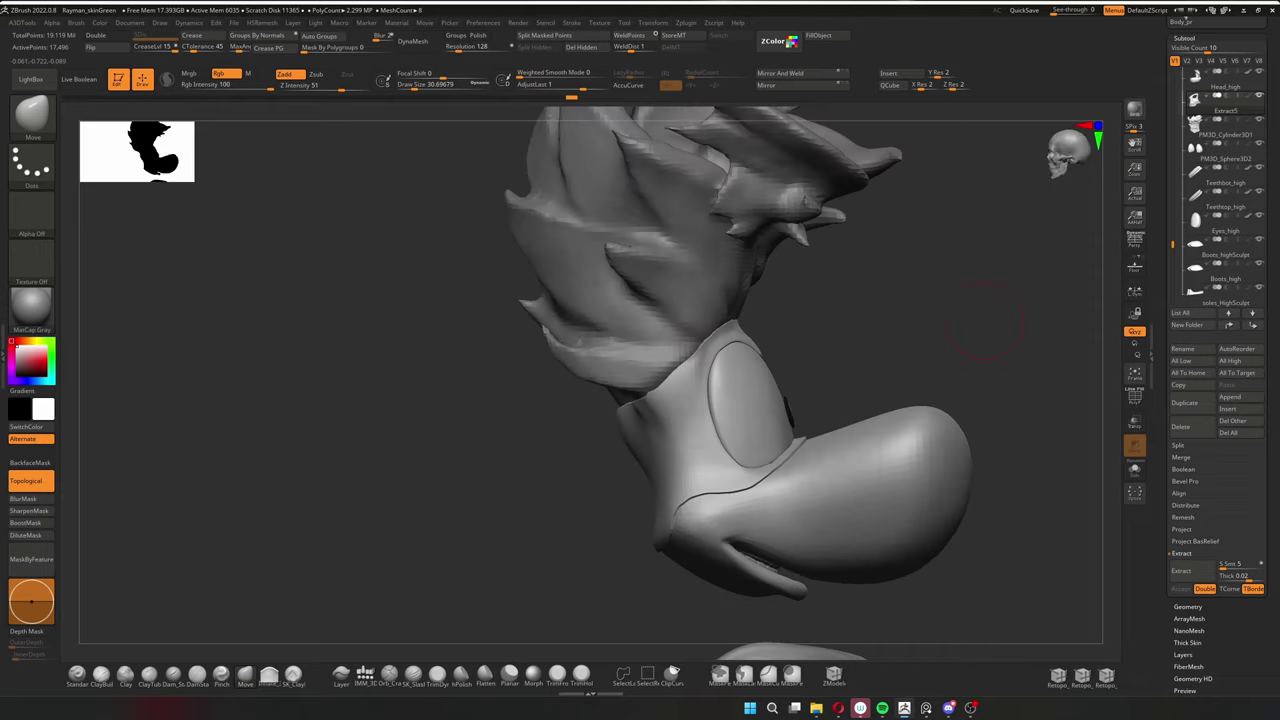
pyautogui.moveTo(985, 315); pyautogui.dragTo(990, 555, button='right')
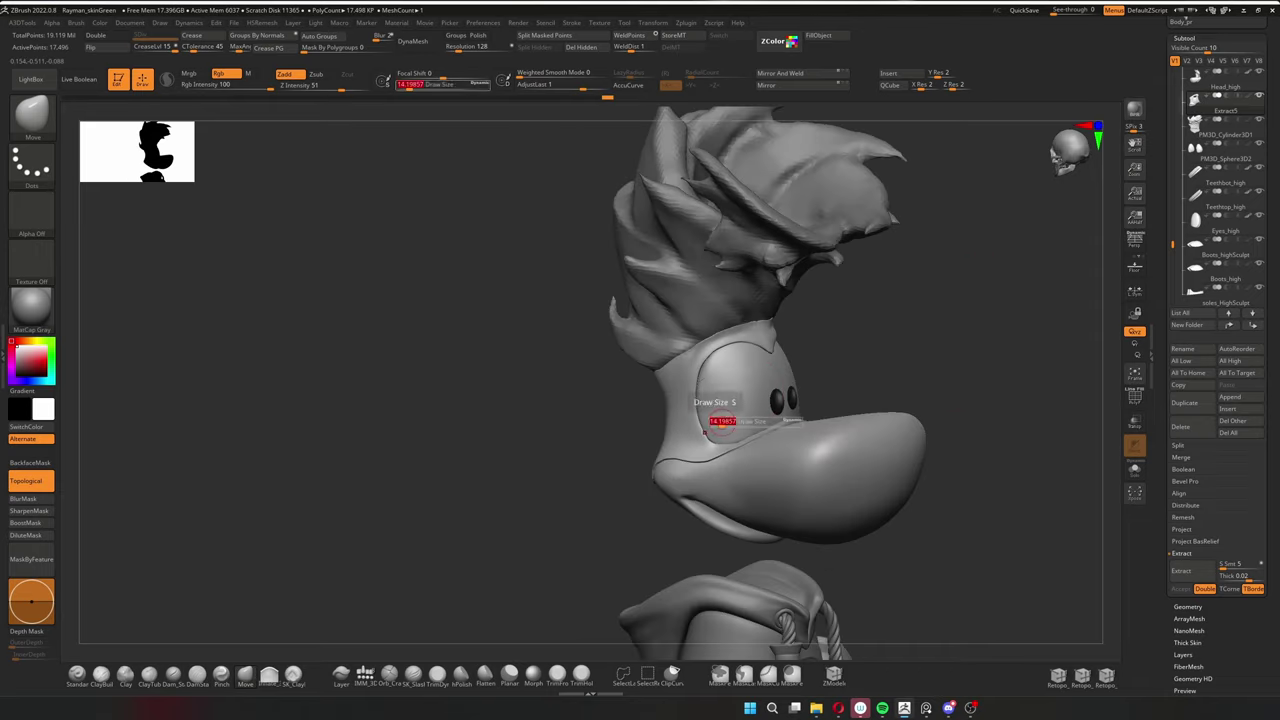
pyautogui.moveTo(705, 430); pyautogui.dragTo(844, 444, button='right')
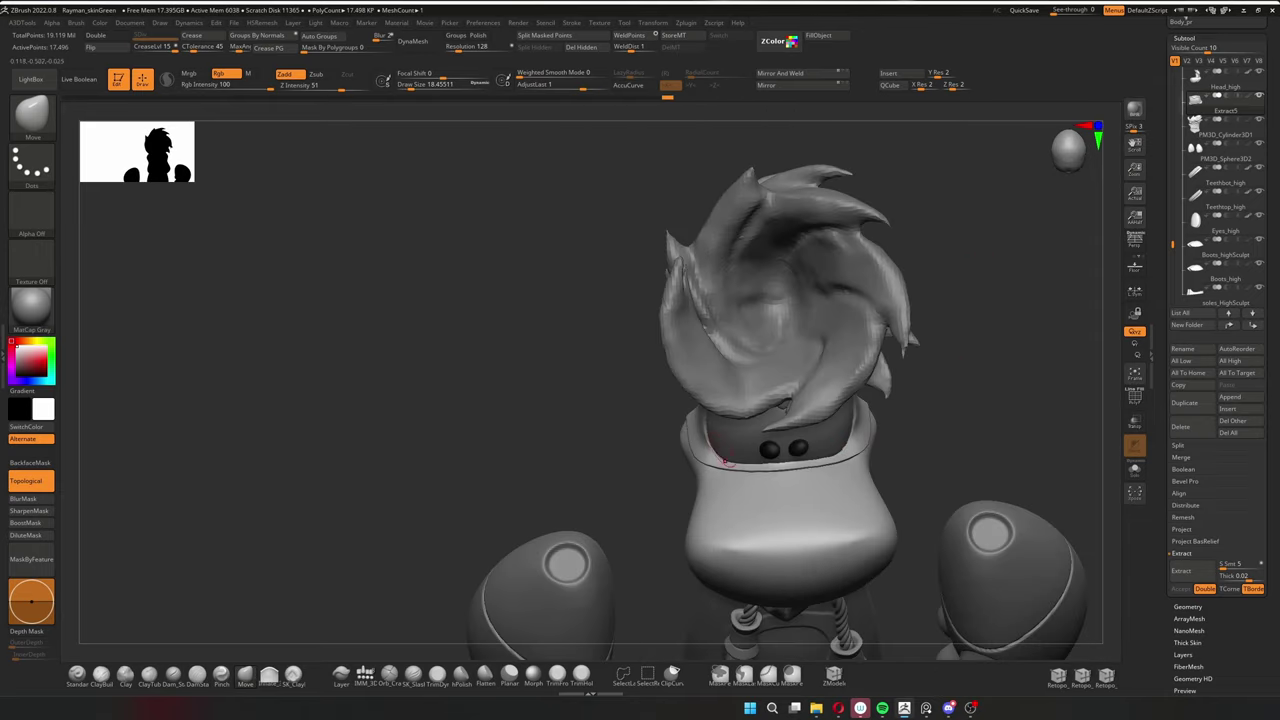
pyautogui.moveTo(725, 460)
pyautogui.mouseDown(button='right')
pyautogui.moveTo(725, 392)
pyautogui.moveTo(682, 367)
pyautogui.moveTo(581, 354)
pyautogui.mouseUp(button='right')
# Smooth the band's front edge at a Draw Size of about 44, then check it around the neck.
pyautogui.press('s')
pyautogui.press('s')
pyautogui.moveTo(600, 354); pyautogui.dragTo(590, 354)
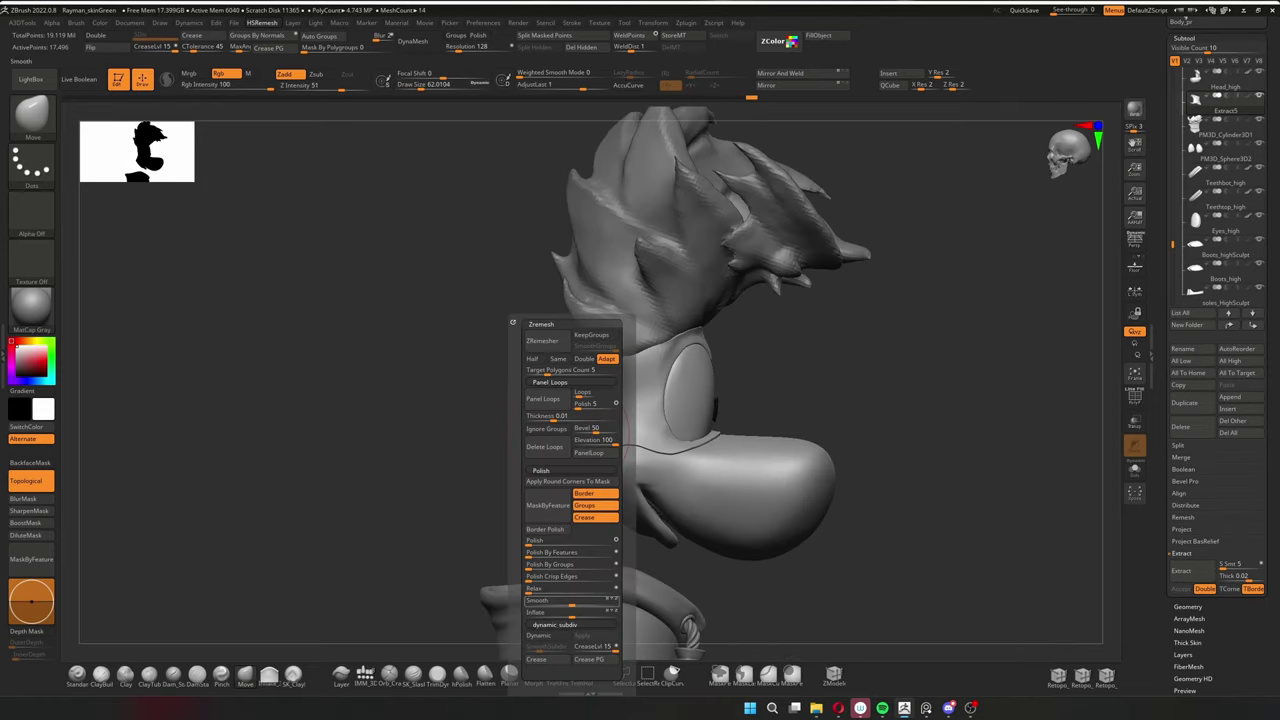
pyautogui.moveTo(700, 420)
pyautogui.mouseDown(button='right')
pyautogui.moveTo(830, 245)
pyautogui.moveTo(710, 255)
pyautogui.mouseUp(button='right')
pyautogui.press('f')
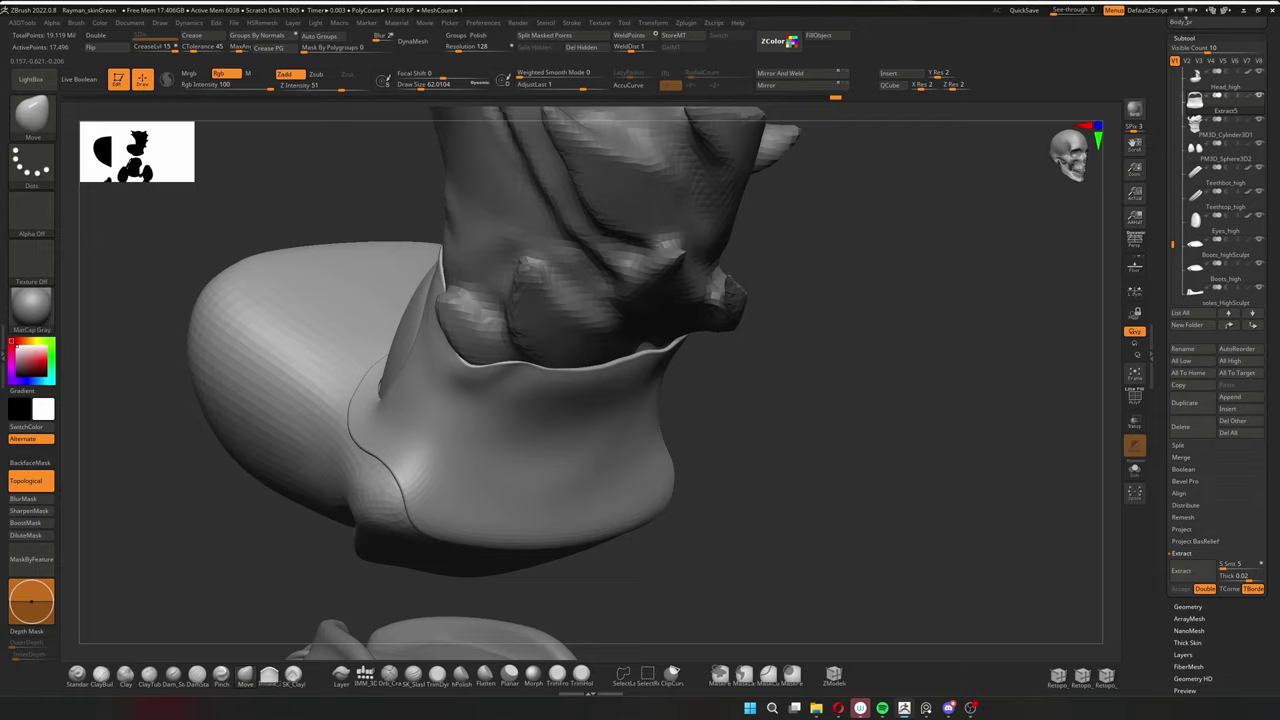
pyautogui.moveTo(560, 300)
pyautogui.mouseDown(button='right')
pyautogui.moveTo(748, 300)
pyautogui.moveTo(543, 357)
pyautogui.moveTo(700, 329)
pyautogui.moveTo(330, 428)
pyautogui.moveTo(410, 258)
pyautogui.moveTo(178, 289)
pyautogui.moveTo(625, 325)
pyautogui.moveTo(552, 471)
pyautogui.mouseUp(button='right')
pyautogui.scroll(3, 332, 426)
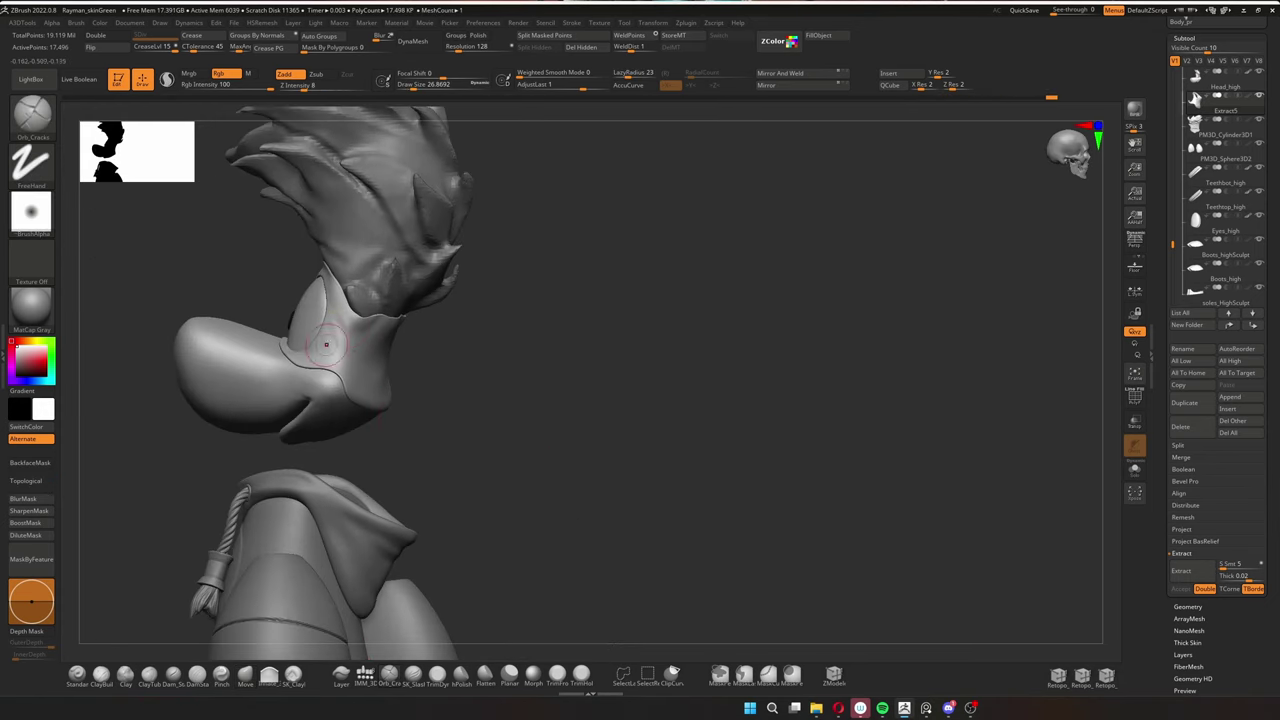
# Orbit to a front view of Rayman and switch to the Move Topological brush.
pyautogui.moveTo(325, 344); pyautogui.dragTo(390, 338, button='right')
pyautogui.moveTo(307, 330); pyautogui.dragTo(366, 303, button='right')
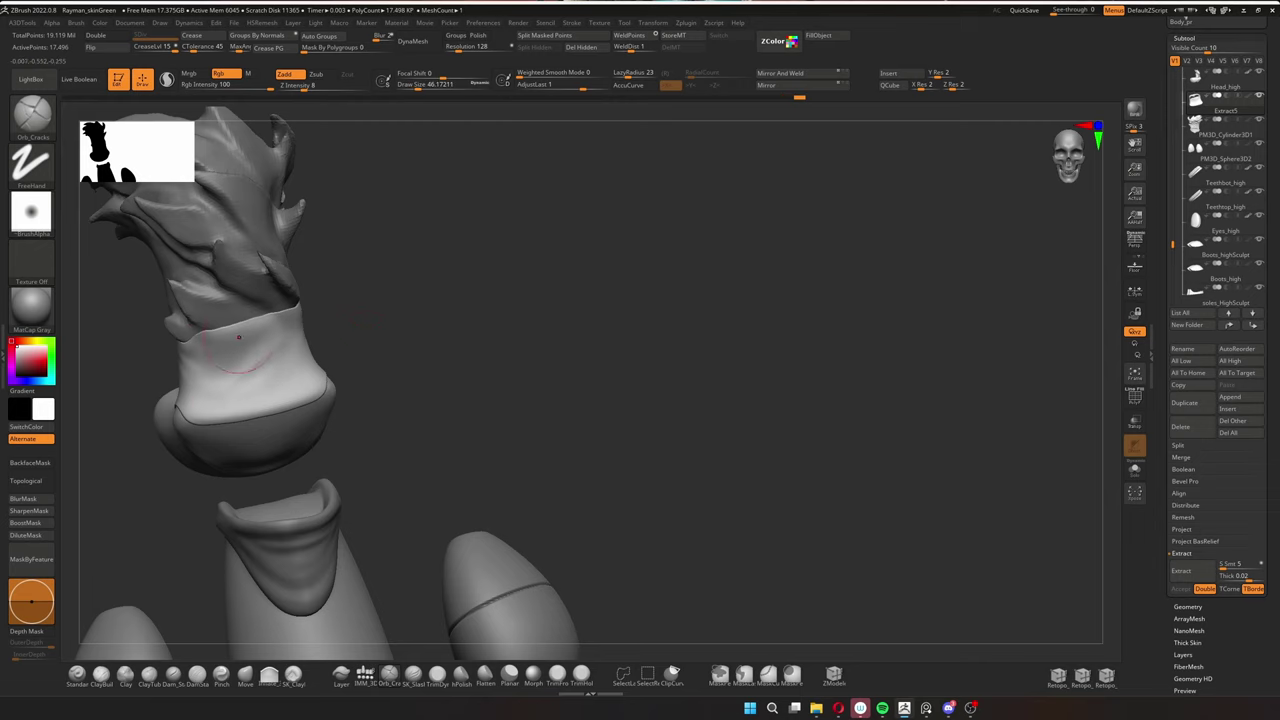
pyautogui.moveTo(238, 337); pyautogui.dragTo(378, 400, button='right')
pyautogui.press('b')
pyautogui.press('m')
pyautogui.press('t')
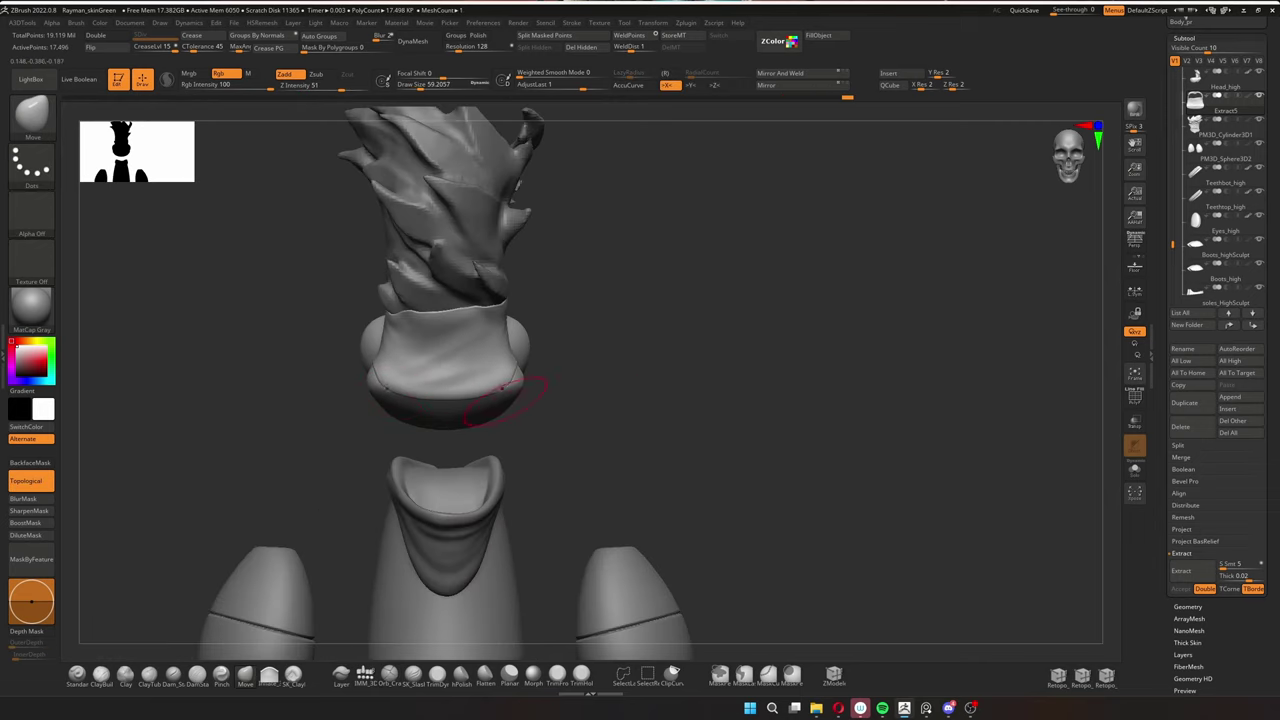
# Zoom out to the whole body, then turn the view from the band's edge toward the face.
pyautogui.moveTo(483, 405)
pyautogui.mouseDown(button='right')
pyautogui.moveTo(486, 386)
pyautogui.moveTo(420, 430)
pyautogui.moveTo(413, 675)
pyautogui.mouseUp(button='right')
pyautogui.keyDown('ctrl'); pyautogui.moveTo(374, 382); pyautogui.dragTo(855, 263, button='right'); pyautogui.keyUp('ctrl')
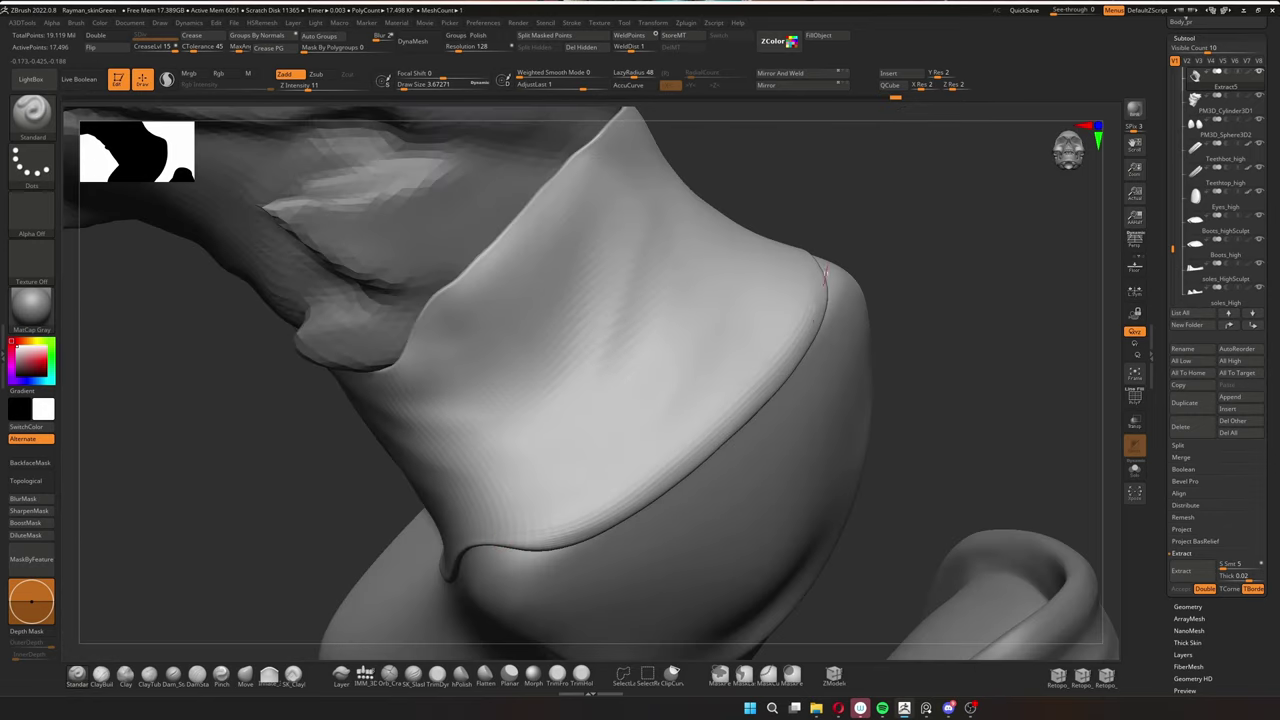
pyautogui.moveTo(824, 270)
pyautogui.mouseDown(button='right')
pyautogui.moveTo(550, 278)
pyautogui.moveTo(449, 564)
pyautogui.mouseUp(button='right')
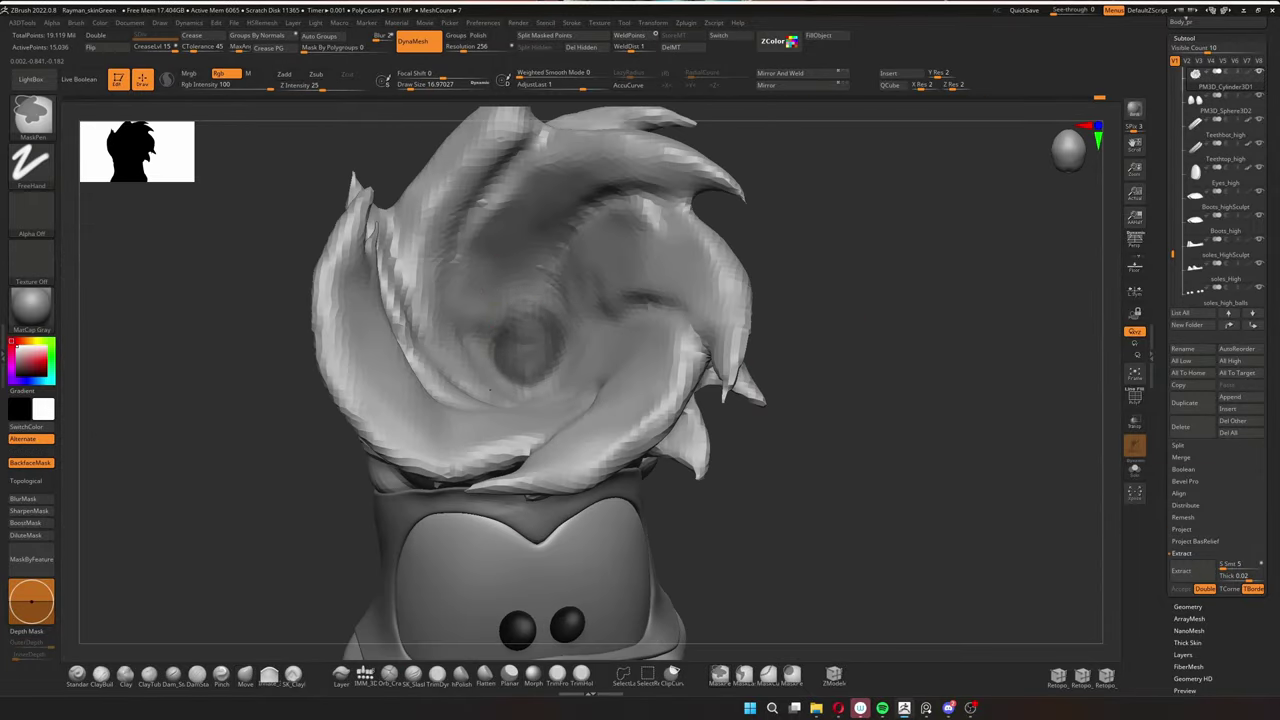
# Zoom in close on the swirled hair and switch to the hPolish brush.
pyautogui.moveTo(640, 400); pyautogui.dragTo(530, 400, button='right')
pyautogui.press('w')
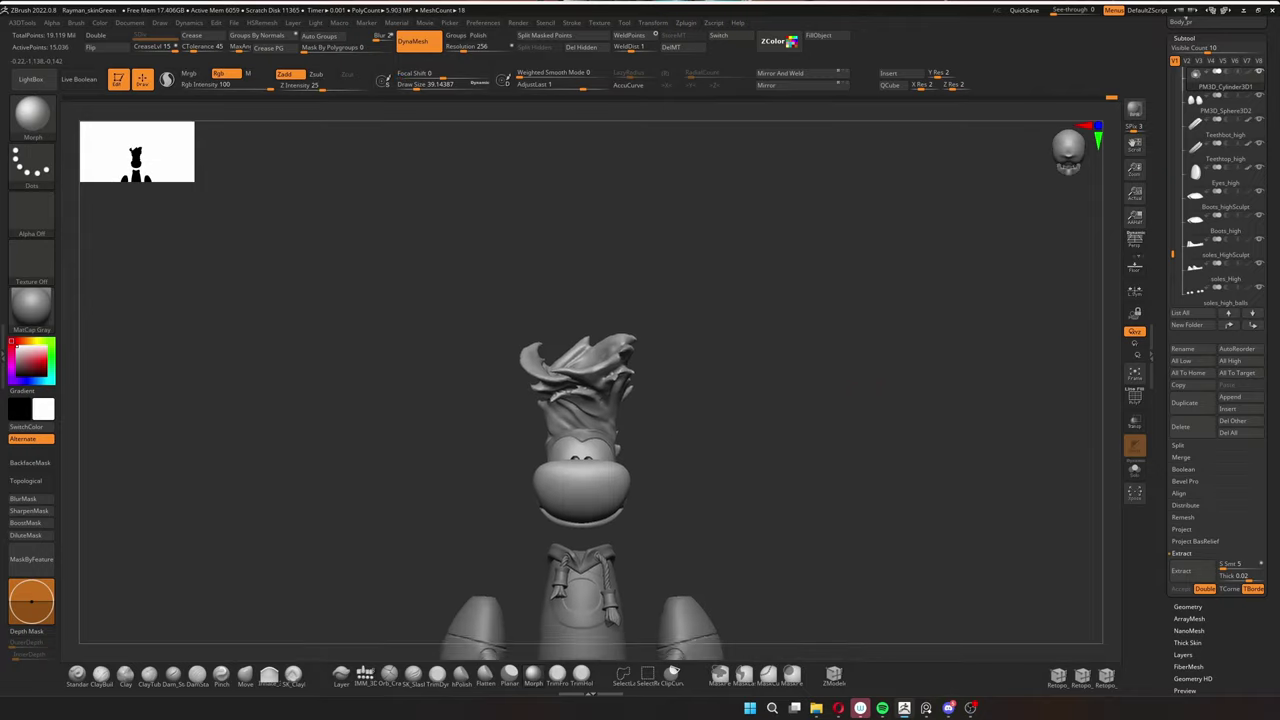
pyautogui.moveTo(785, 455); pyautogui.dragTo(895, 478)
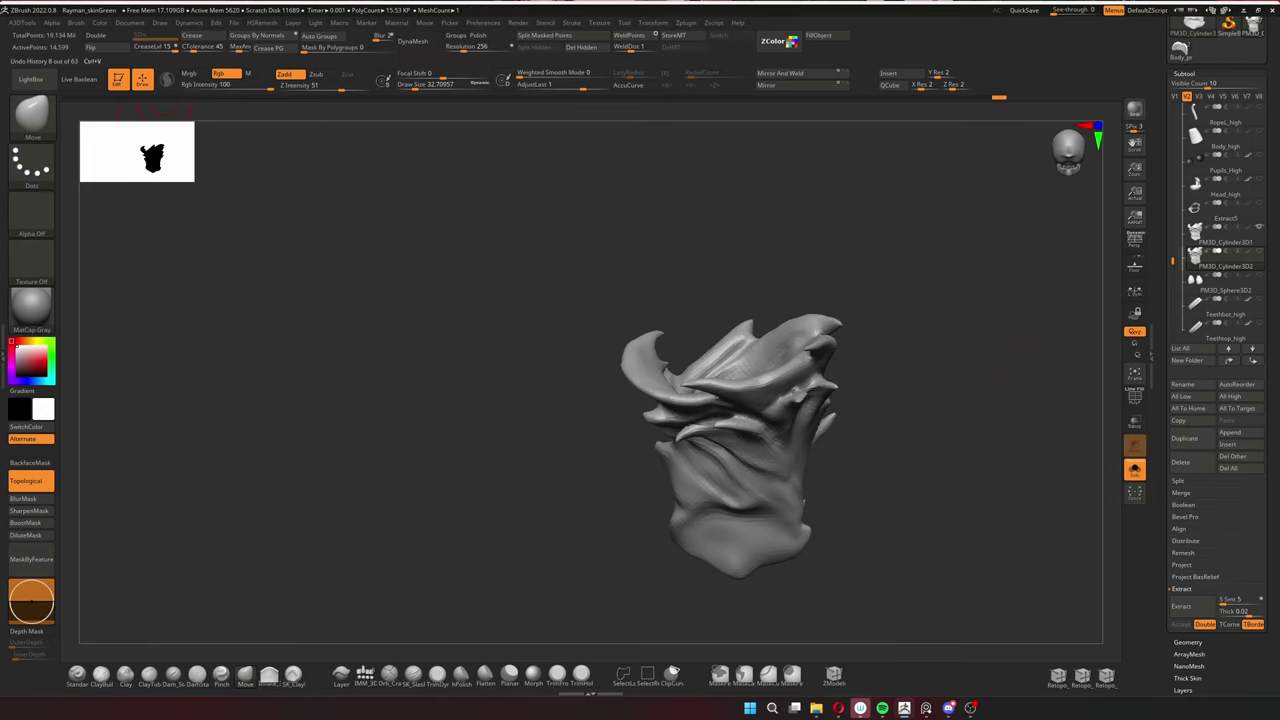
pyautogui.moveTo(760, 440)
pyautogui.mouseDown()
pyautogui.moveTo(663, 328)
pyautogui.moveTo(720, 300)
pyautogui.moveTo(670, 280)
pyautogui.moveTo(755, 200)
pyautogui.mouseUp()
pyautogui.press('s')
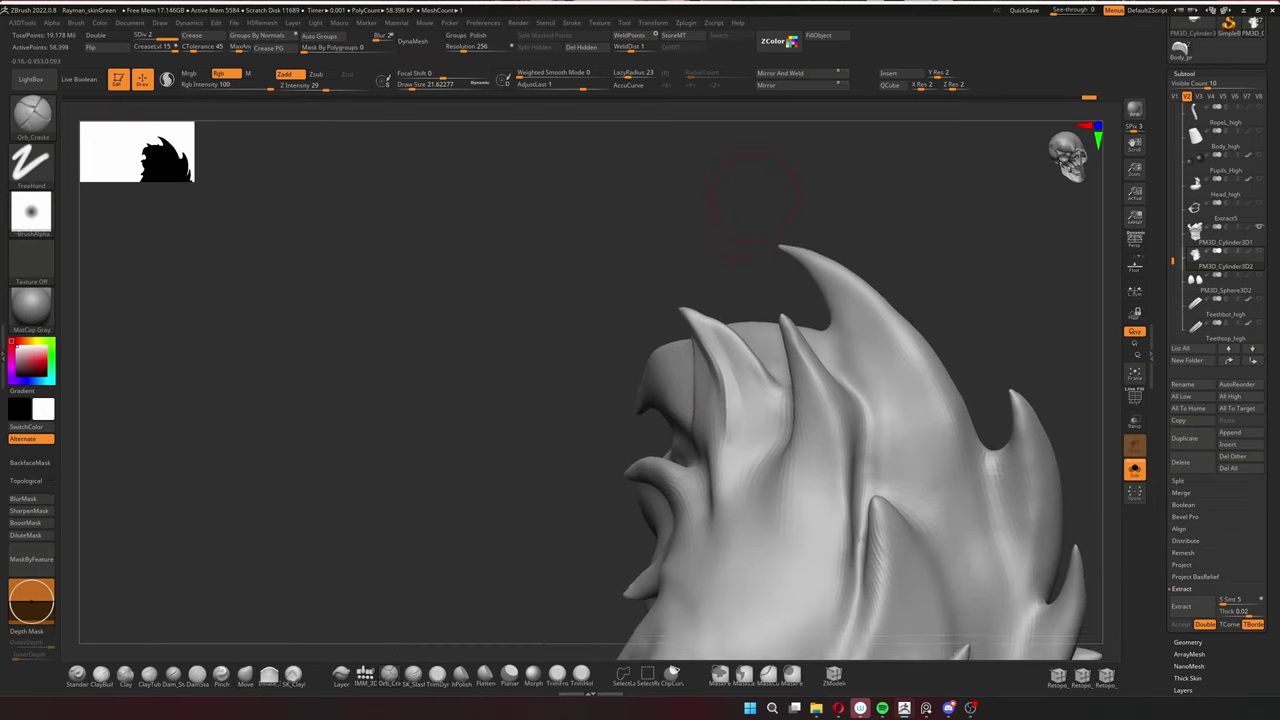
pyautogui.click(461, 676)
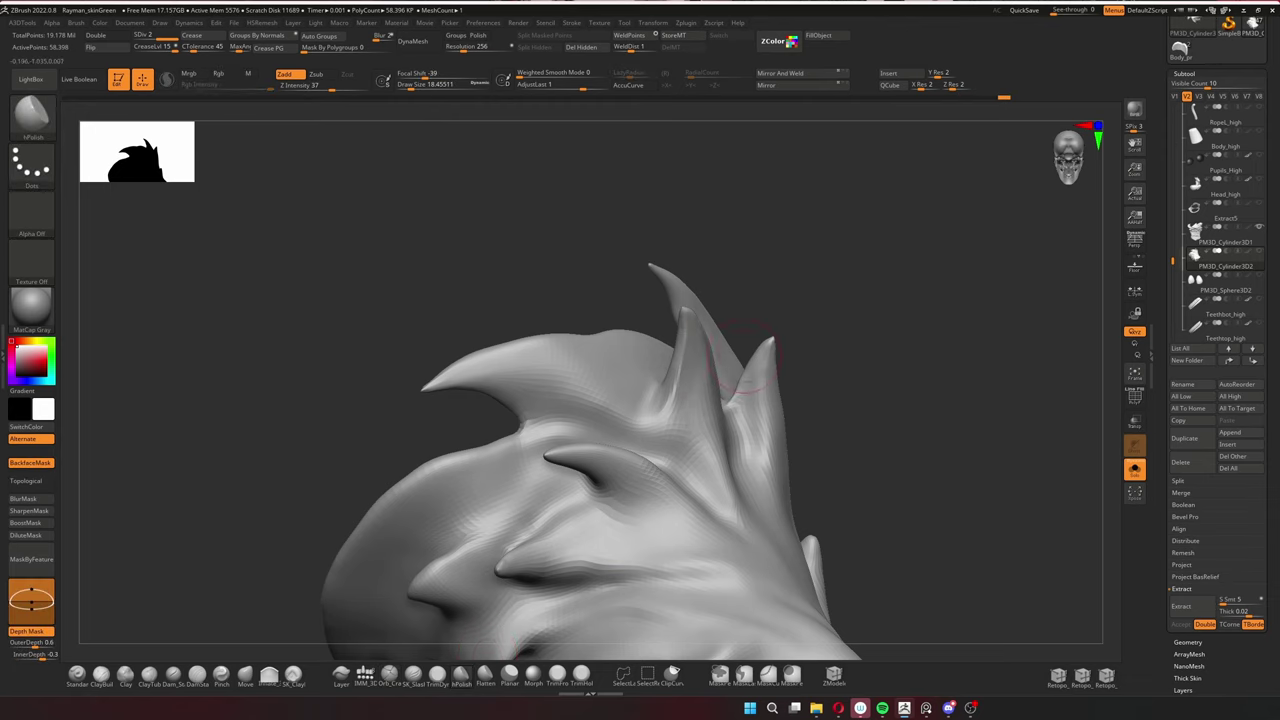
# Polish the hair spikes while orbiting around the tips, underside and back.
pyautogui.moveTo(740, 355)
pyautogui.mouseDown()
pyautogui.moveTo(700, 400)
pyautogui.moveTo(703, 445)
pyautogui.mouseUp()
pyautogui.press('s')
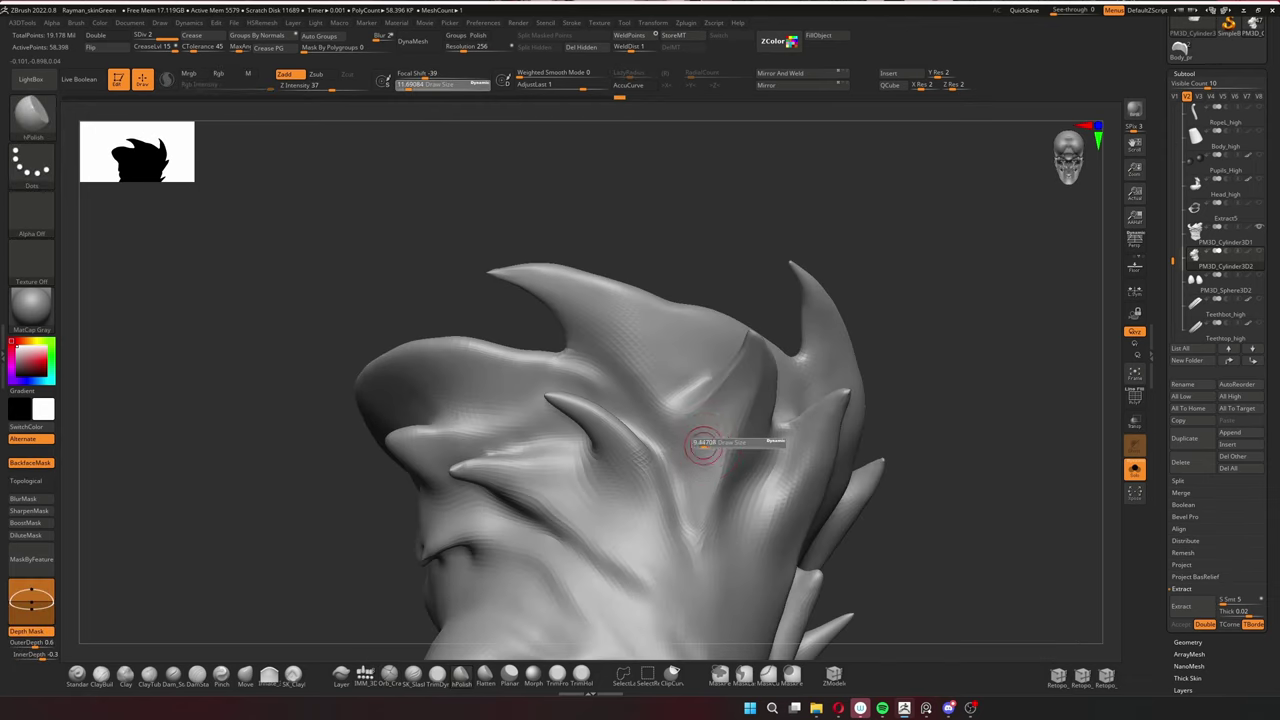
pyautogui.moveTo(760, 330); pyautogui.dragTo(815, 315)
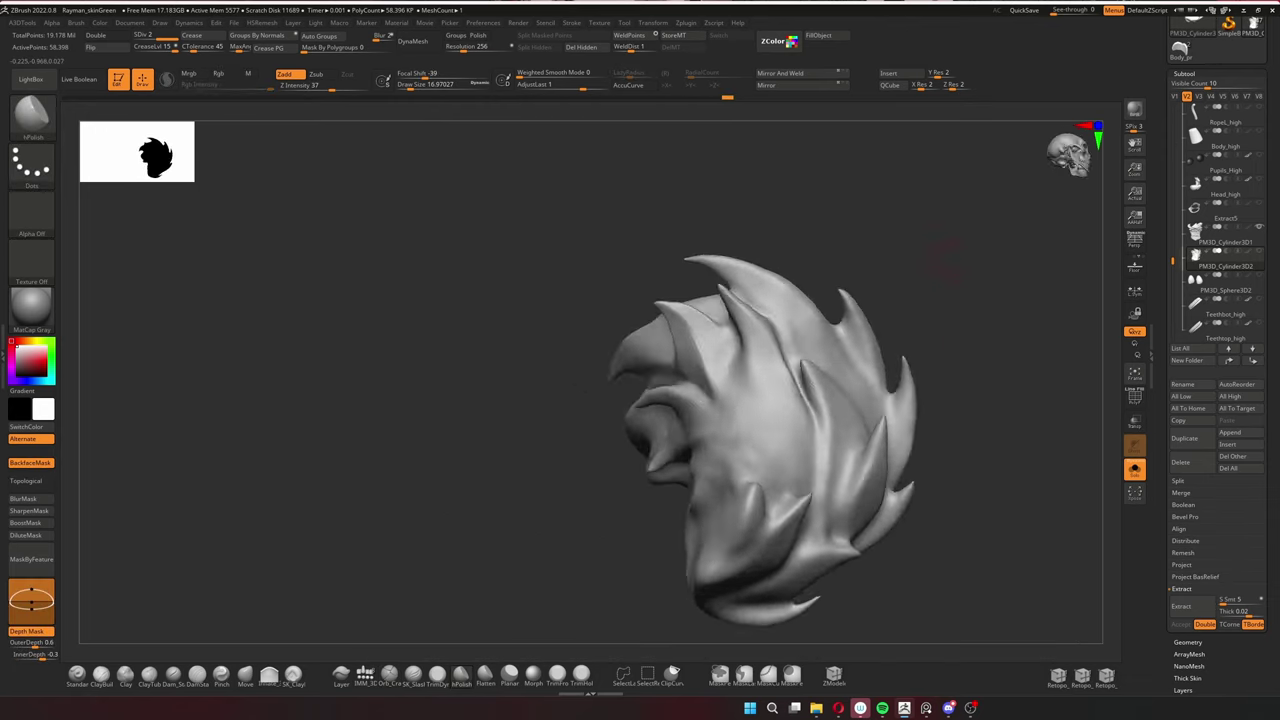
pyautogui.moveTo(780, 420)
pyautogui.mouseDown()
pyautogui.moveTo(620, 455)
pyautogui.moveTo(540, 430)
pyautogui.moveTo(500, 380)
pyautogui.mouseUp()
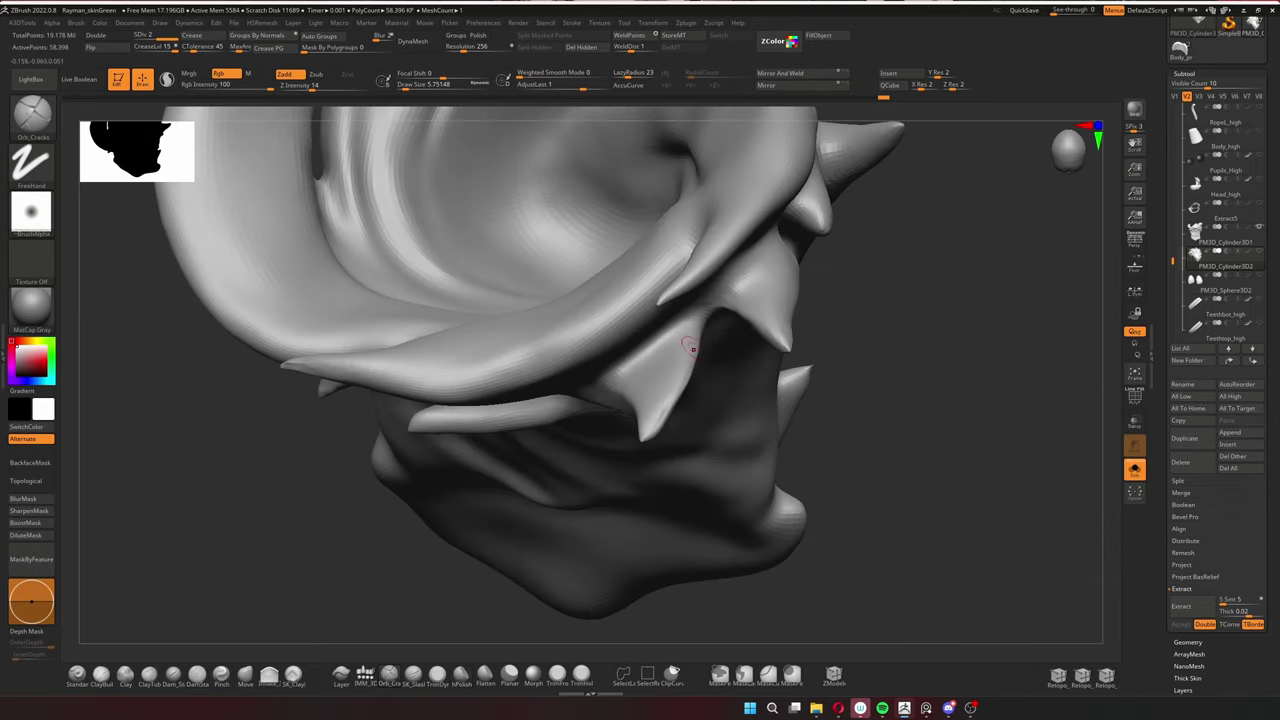
pyautogui.moveTo(686, 330); pyautogui.dragTo(420, 500)
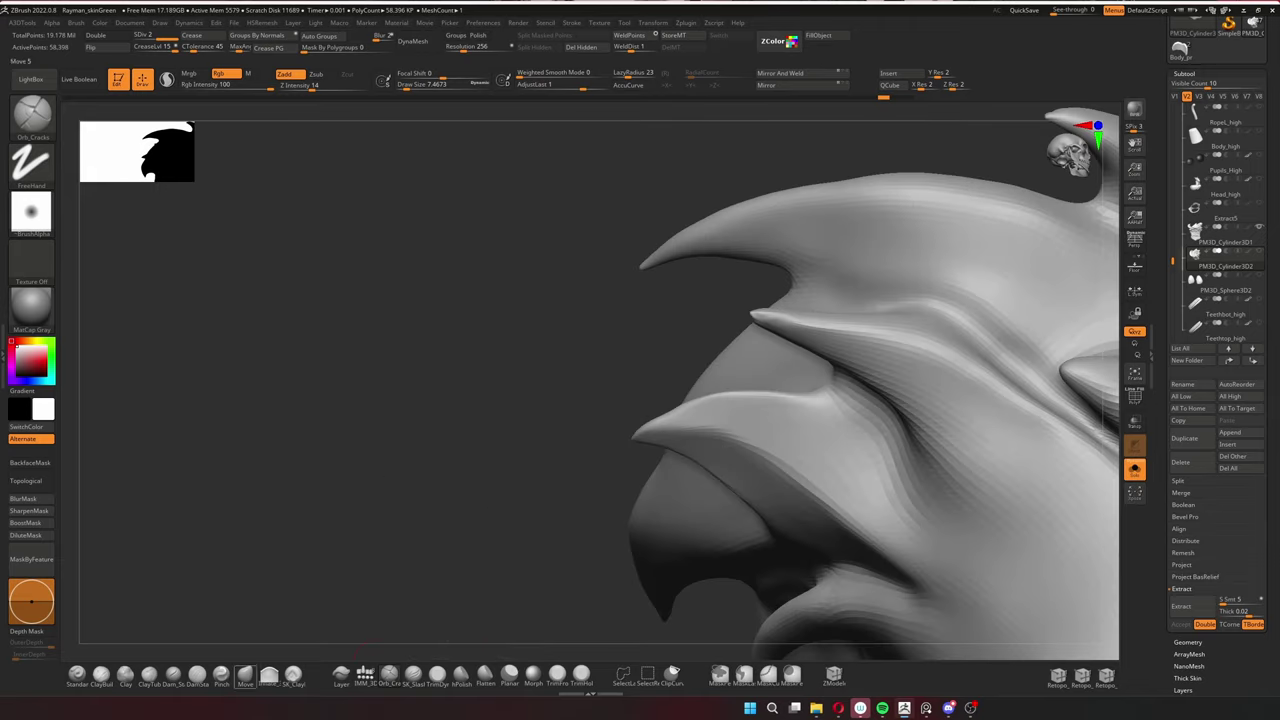
pyautogui.moveTo(760, 430)
pyautogui.mouseDown()
pyautogui.moveTo(731, 423)
pyautogui.moveTo(735, 355)
pyautogui.moveTo(600, 372)
pyautogui.moveTo(700, 360)
pyautogui.moveTo(766, 294)
pyautogui.moveTo(705, 470)
pyautogui.moveTo(640, 425)
pyautogui.mouseUp()
pyautogui.moveTo(560, 480)
pyautogui.mouseDown()
pyautogui.moveTo(700, 277)
pyautogui.moveTo(730, 293)
pyautogui.moveTo(640, 315)
pyautogui.moveTo(607, 338)
pyautogui.moveTo(700, 300)
pyautogui.moveTo(880, 350)
pyautogui.mouseUp()
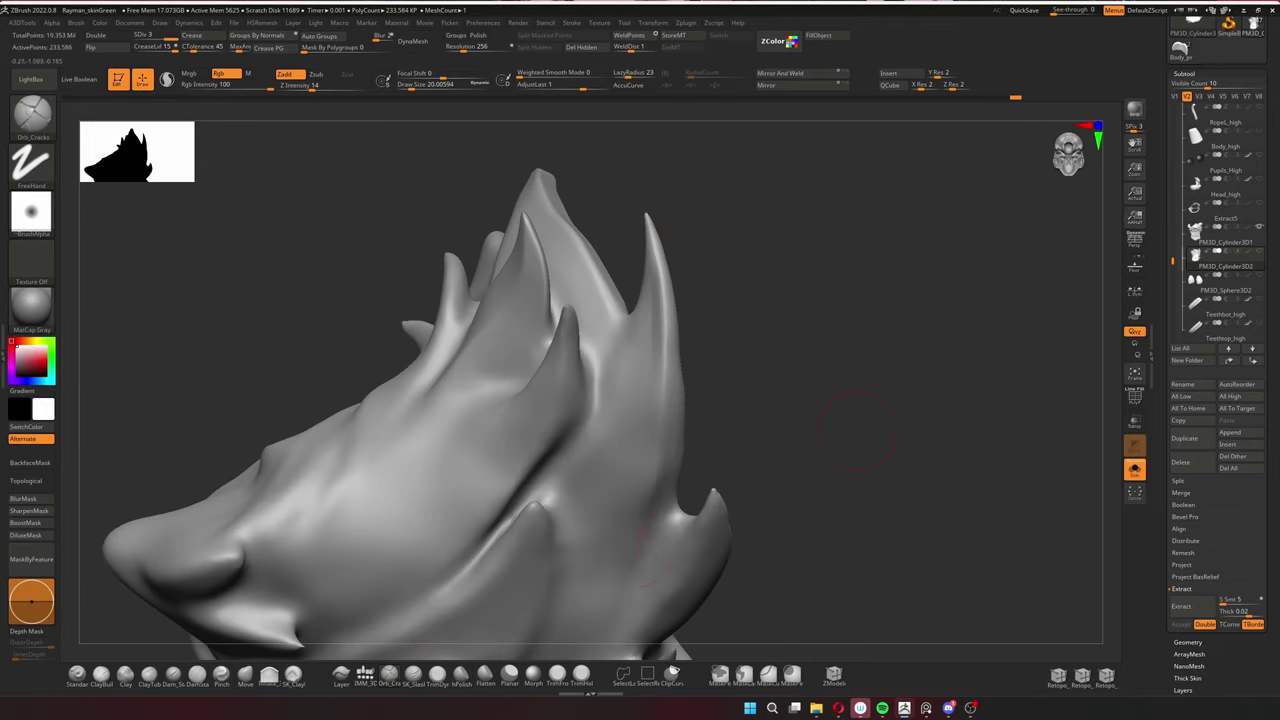
pyautogui.moveTo(855, 430)
pyautogui.mouseDown()
pyautogui.moveTo(800, 370)
pyautogui.moveTo(760, 400)
pyautogui.moveTo(527, 381)
pyautogui.mouseUp()
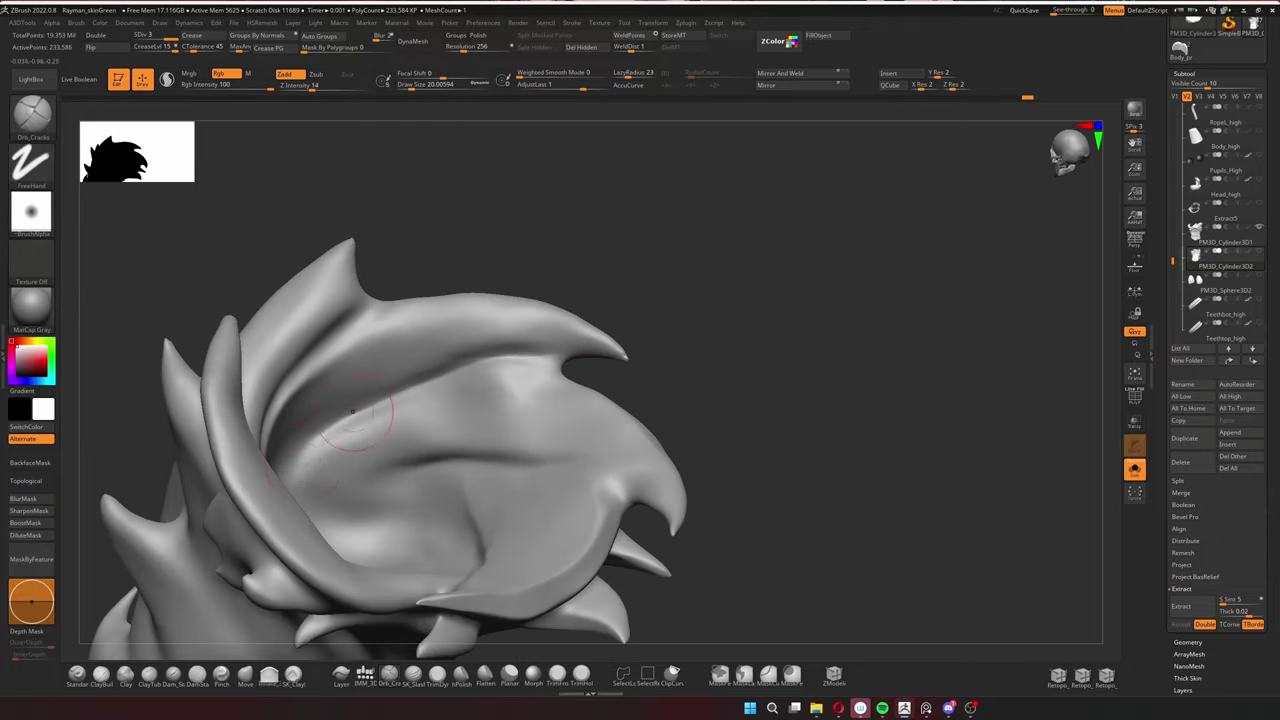
pyautogui.moveTo(352, 410)
pyautogui.mouseDown()
pyautogui.moveTo(530, 370)
pyautogui.moveTo(688, 255)
pyautogui.moveTo(440, 330)
pyautogui.moveTo(330, 300)
pyautogui.moveTo(290, 270)
pyautogui.moveTo(509, 640)
pyautogui.mouseUp()
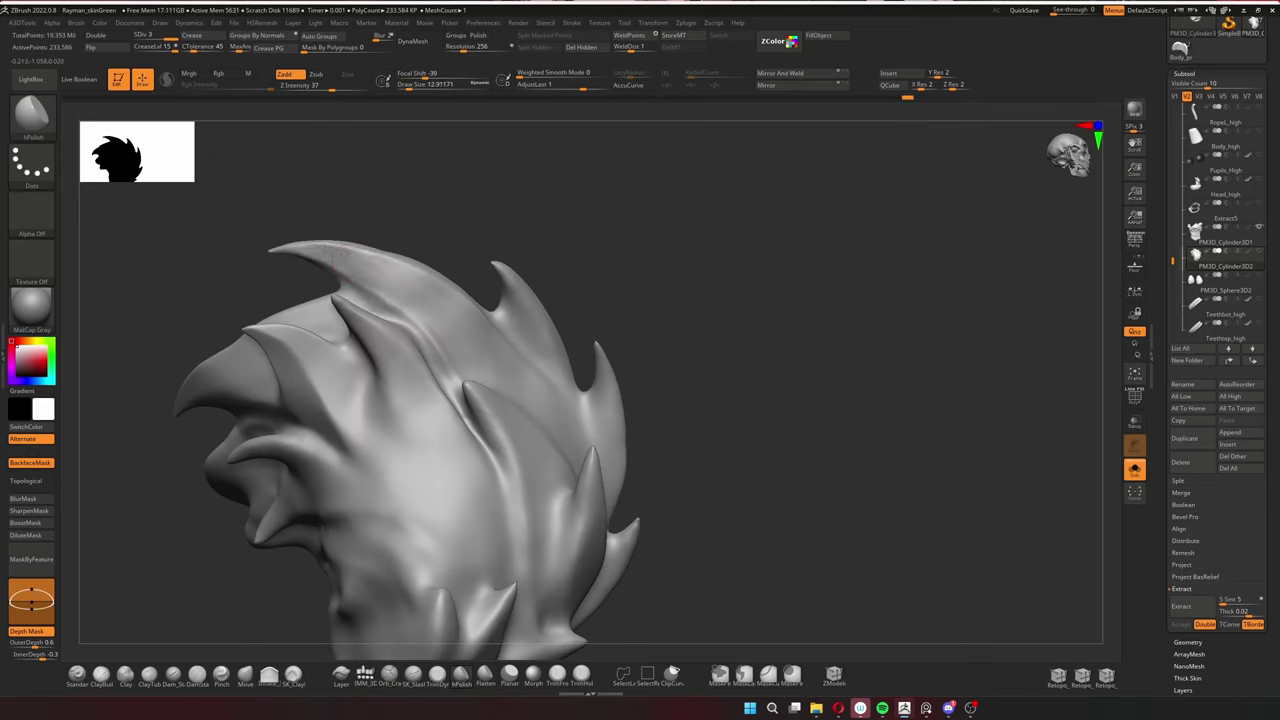
# Step back and forth through the sculpt history to compare the spike strokes.
pyautogui.hotkey('ctrl', 'shift', 'z')
pyautogui.hotkey('ctrl', 'shift', 'z')
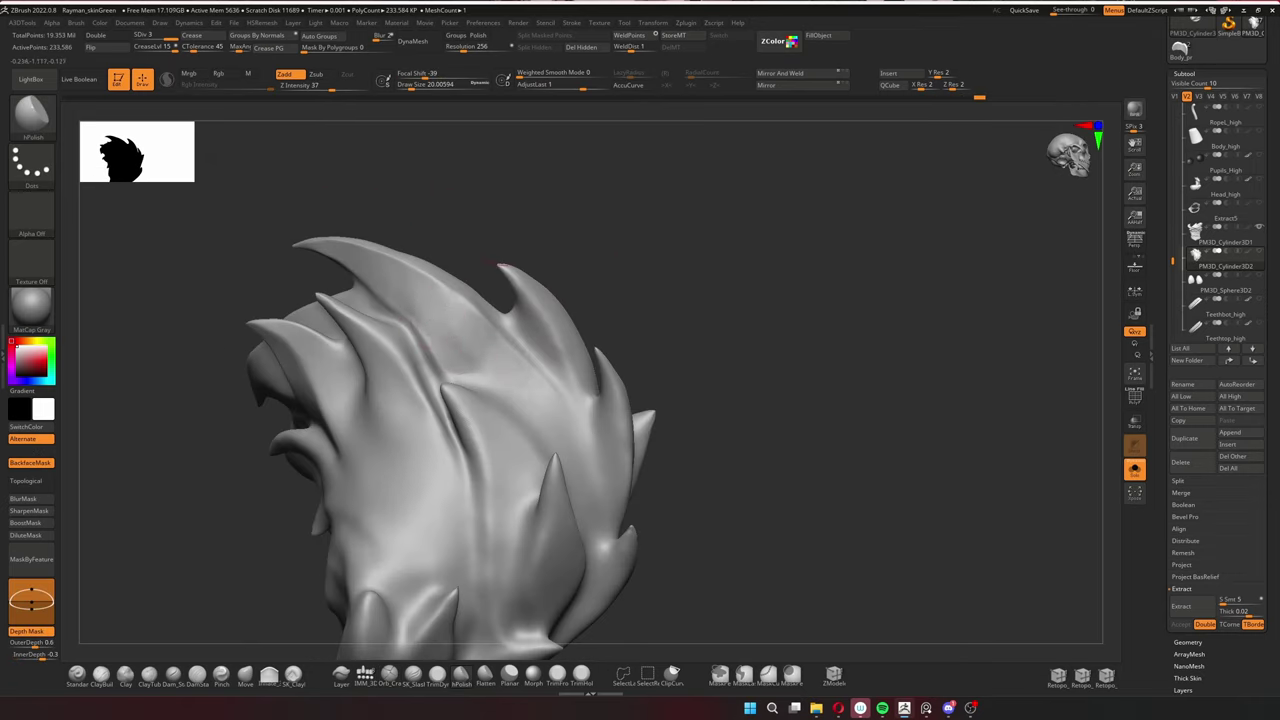
pyautogui.moveTo(457, 367)
pyautogui.mouseDown(button='right')
pyautogui.moveTo(343, 251)
pyautogui.moveTo(612, 177)
pyautogui.mouseUp(button='right')
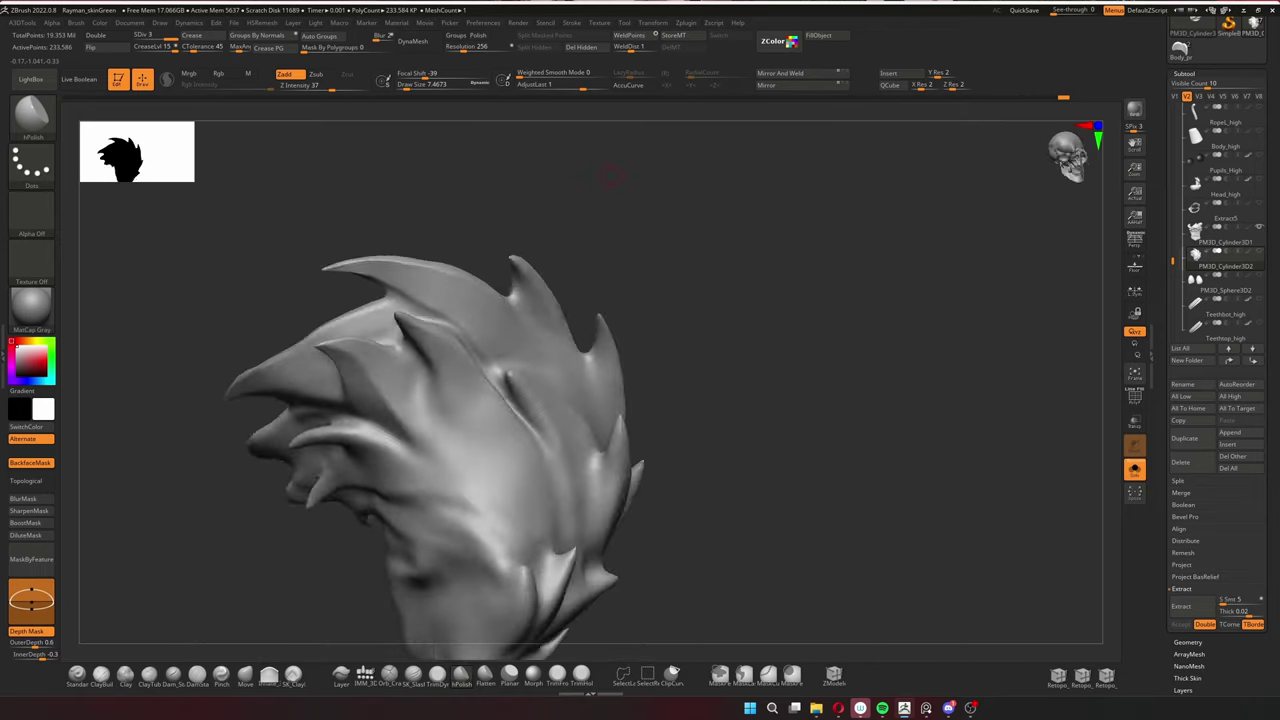
pyautogui.hotkey('ctrl', 'z')
pyautogui.hotkey('ctrl', 'z')
pyautogui.hotkey('ctrl', 'z')
pyautogui.hotkey('ctrl', 'z')
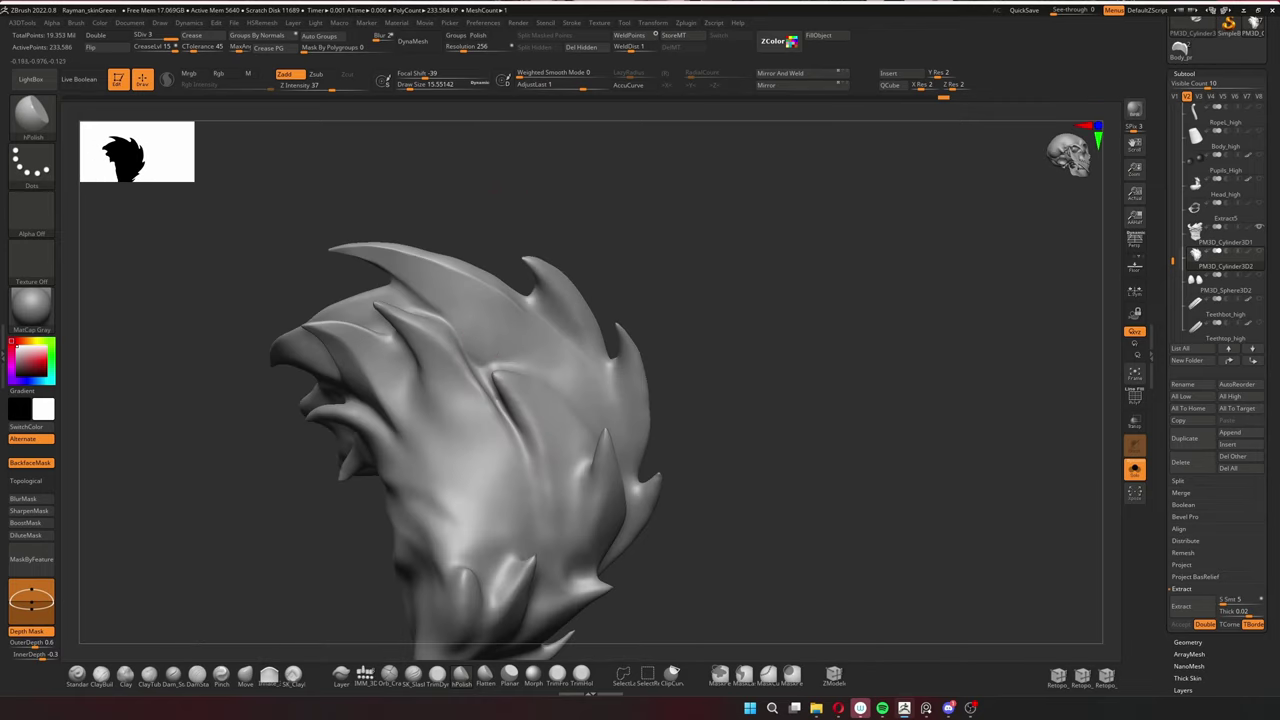
pyautogui.moveTo(800, 400); pyautogui.dragTo(860, 400, button='right')
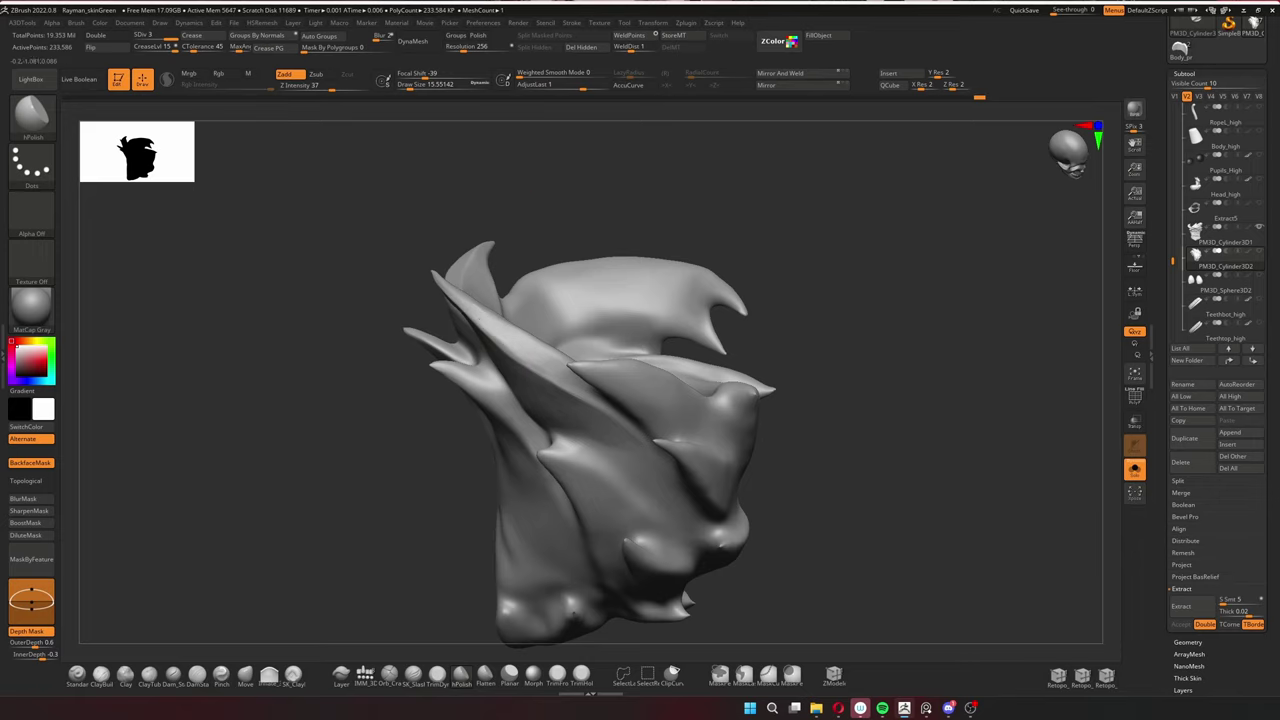
pyautogui.hotkey('ctrl', 'shift', 'z')
pyautogui.hotkey('ctrl', 'shift', 'z')
pyautogui.hotkey('ctrl', 'shift', 'z')
pyautogui.hotkey('ctrl', 'shift', 'z')
pyautogui.hotkey('ctrl', 'shift', 'z')
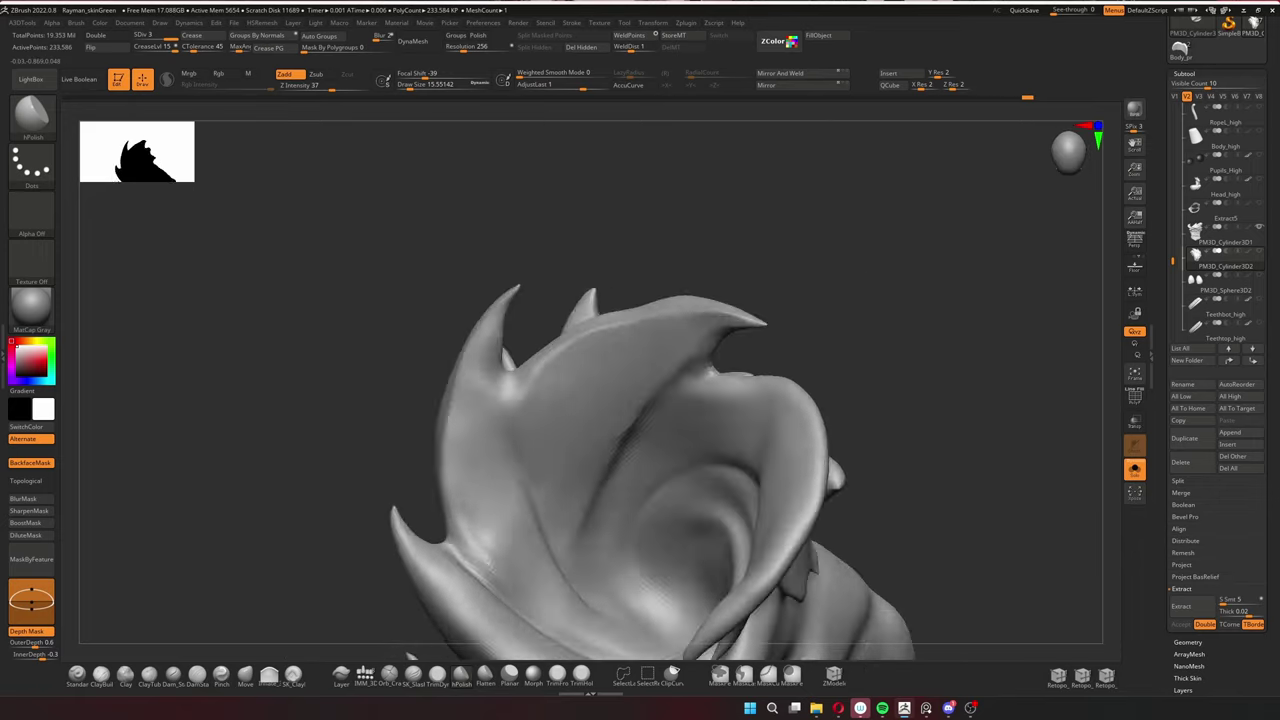
pyautogui.hotkey('ctrl', 'shift', 'z')
pyautogui.hotkey('ctrl', 'shift', 'z')
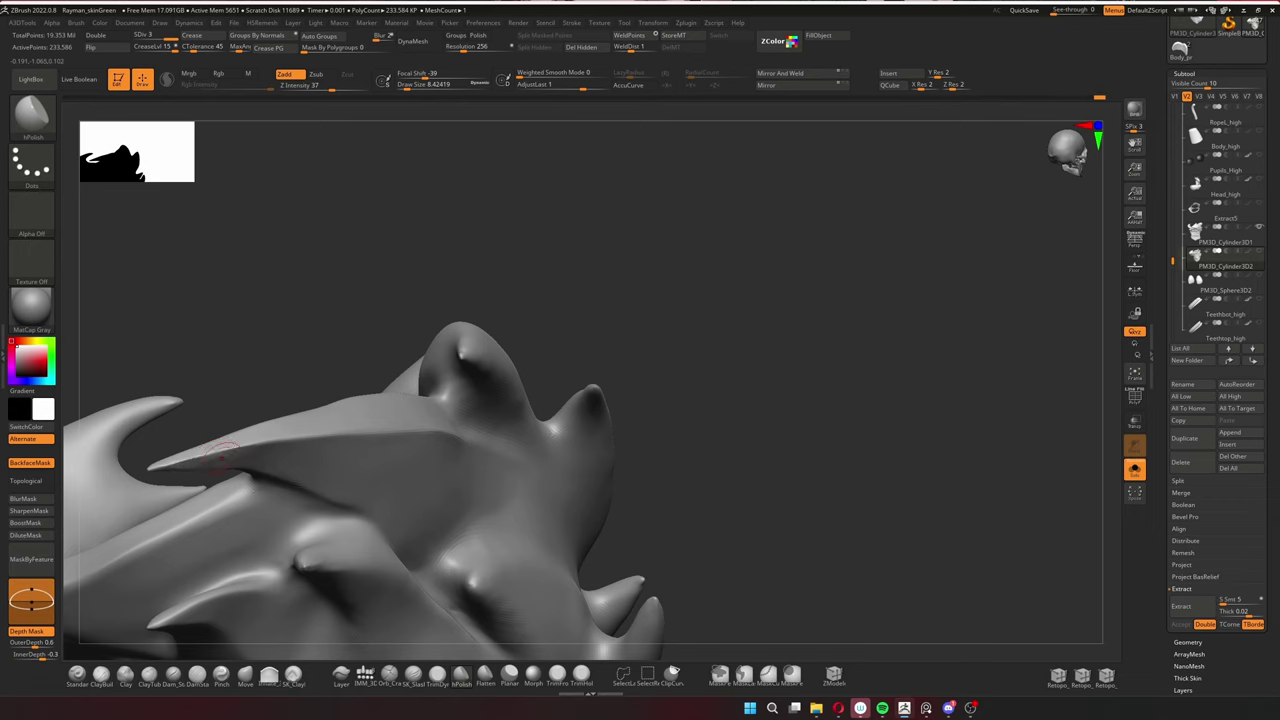
pyautogui.hotkey('ctrl', 'z')
pyautogui.hotkey('ctrl', 'z')
pyautogui.hotkey('ctrl', 'z')
pyautogui.hotkey('ctrl', 'z')
pyautogui.hotkey('ctrl', 'z')
pyautogui.press('s')
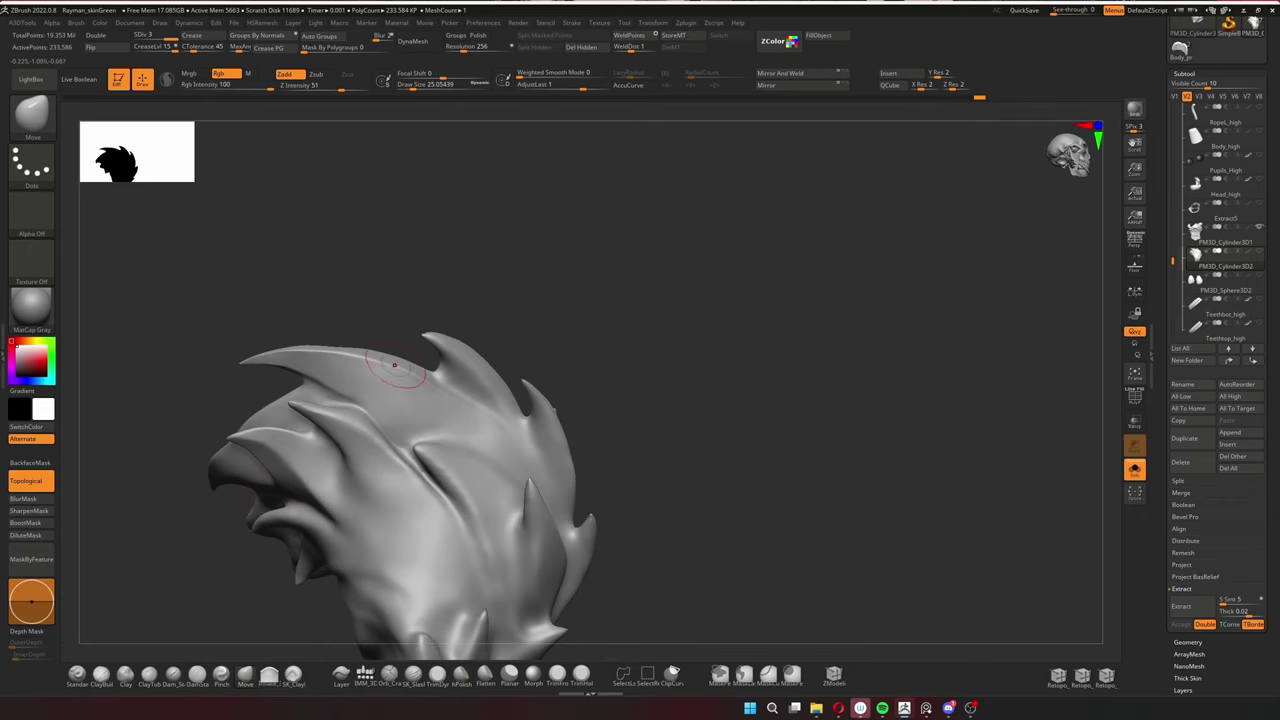
pyautogui.moveTo(452, 630); pyautogui.dragTo(278, 485, button='right')
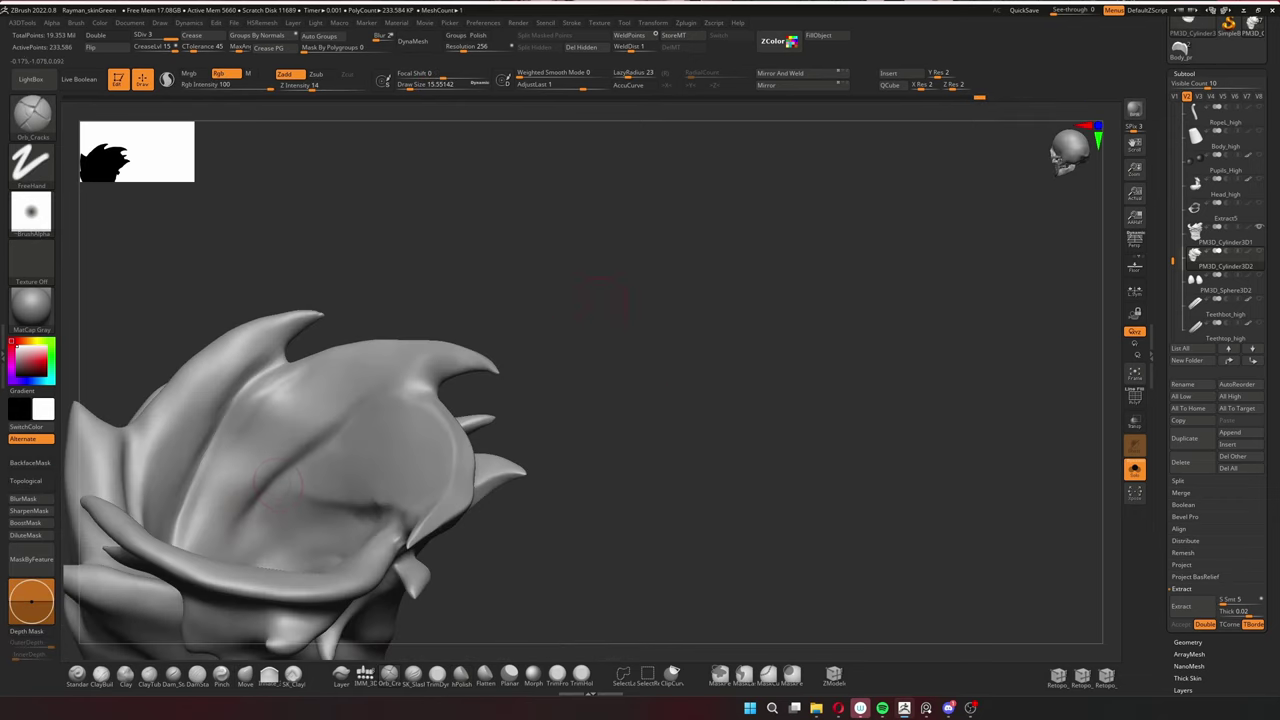
pyautogui.hotkey('ctrl', 'shift', 'z')
pyautogui.hotkey('ctrl', 'shift', 'z')
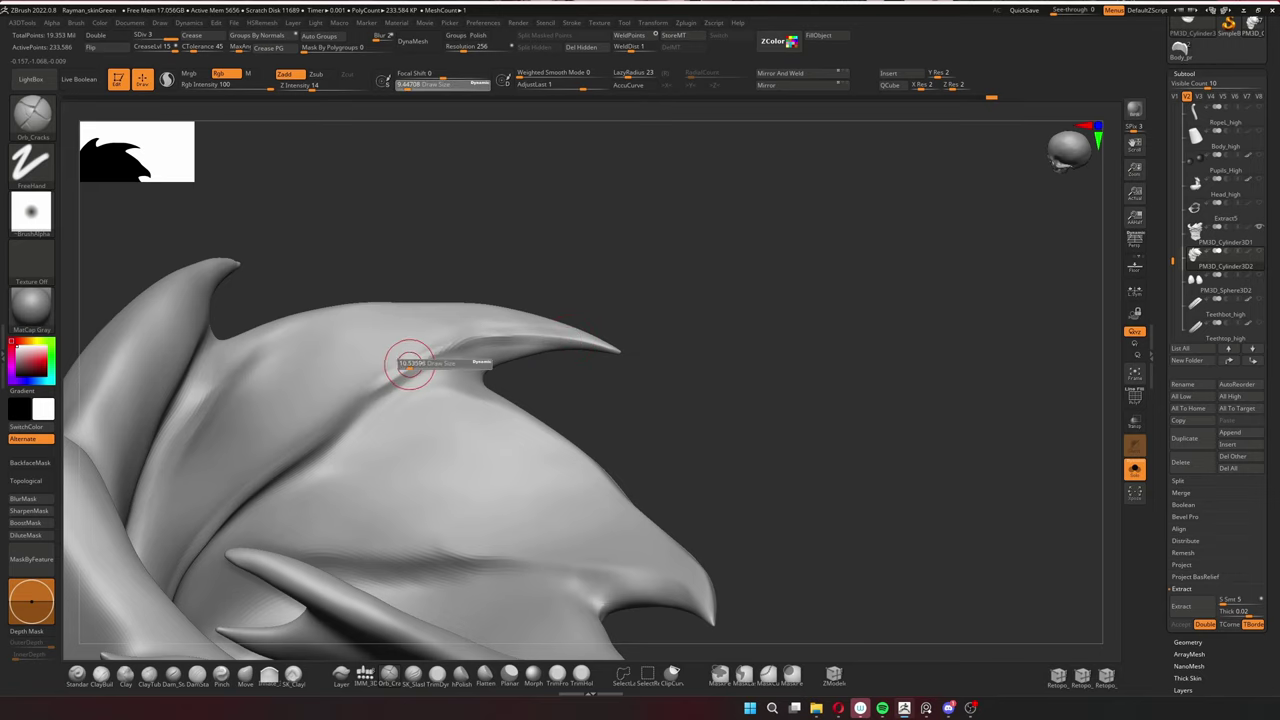
# Hide all but one spike, bring the hair back, and redo further spike reshaping.
pyautogui.moveTo(750, 355)
pyautogui.mouseDown(button='right')
pyautogui.moveTo(228, 503)
pyautogui.moveTo(296, 422)
pyautogui.mouseUp(button='right')
pyautogui.press('s')
pyautogui.press('s')
pyautogui.hotkey('ctrl', 'shift', 'z')
pyautogui.hotkey('ctrl', 'shift', 'z')
pyautogui.hotkey('ctrl', 'shift', 'z')
pyautogui.hotkey('ctrl', 'shift', 'z')
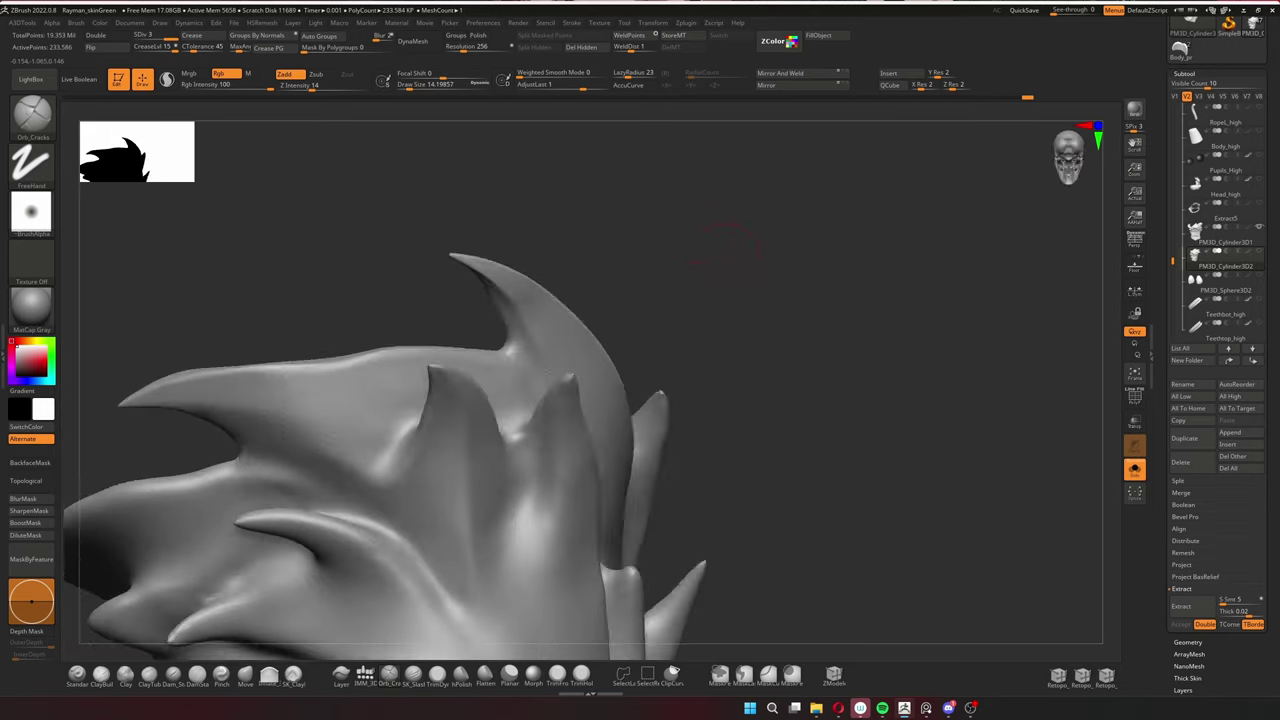
pyautogui.moveTo(660, 262)
pyautogui.mouseDown(button='right')
pyautogui.moveTo(663, 214)
pyautogui.moveTo(600, 230)
pyautogui.mouseUp(button='right')
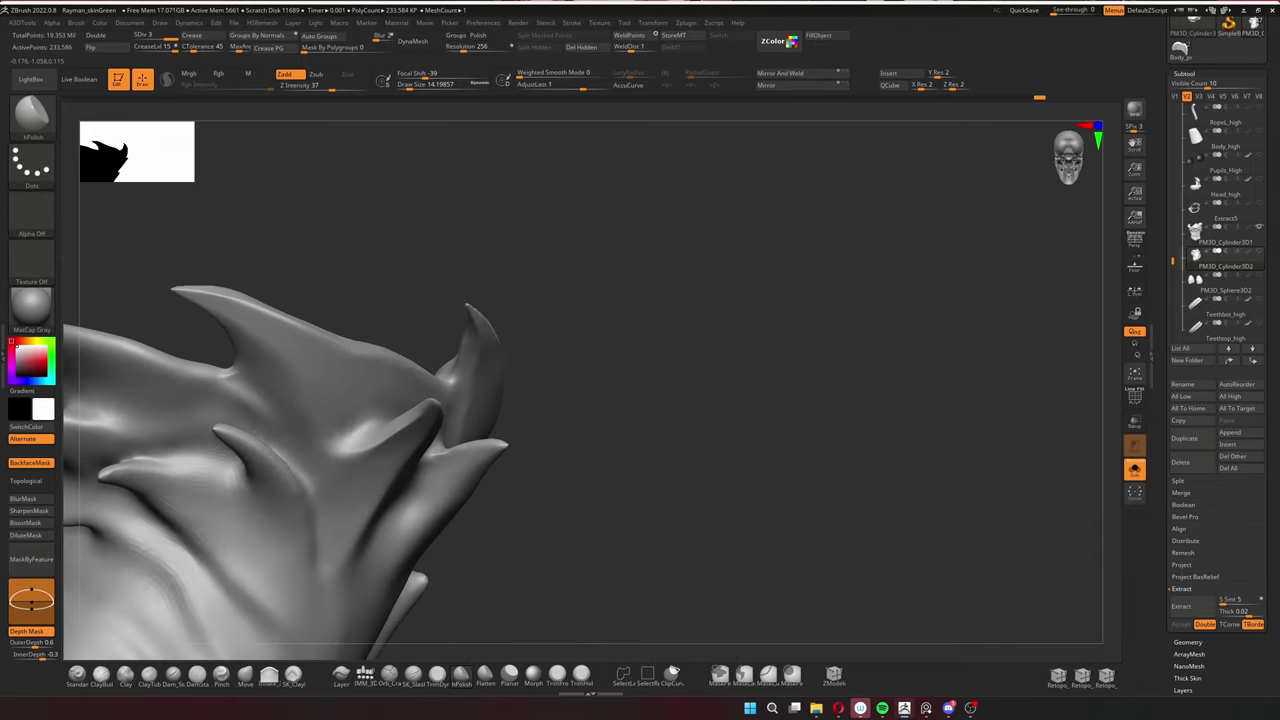
pyautogui.keyDown('ctrl'); pyautogui.keyDown('shift'); pyautogui.click(680, 340); pyautogui.keyUp('shift'); pyautogui.keyUp('ctrl')
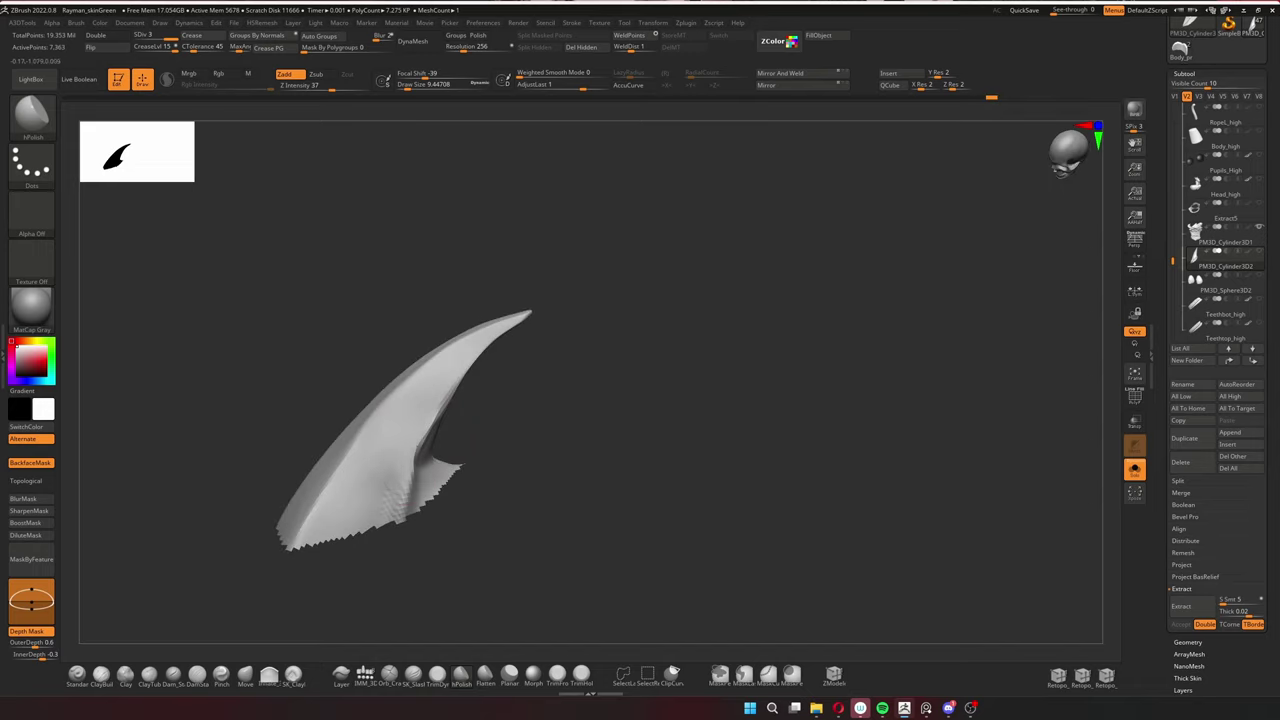
pyautogui.hotkey('ctrl', 'shift', 'z')
pyautogui.hotkey('ctrl', 'shift', 'z')
pyautogui.hotkey('ctrl', 'shift', 'z')
pyautogui.hotkey('ctrl', 'shift', 'z')
pyautogui.hotkey('ctrl', 'shift', 'z')
pyautogui.hotkey('ctrl', 'shift', 'z')
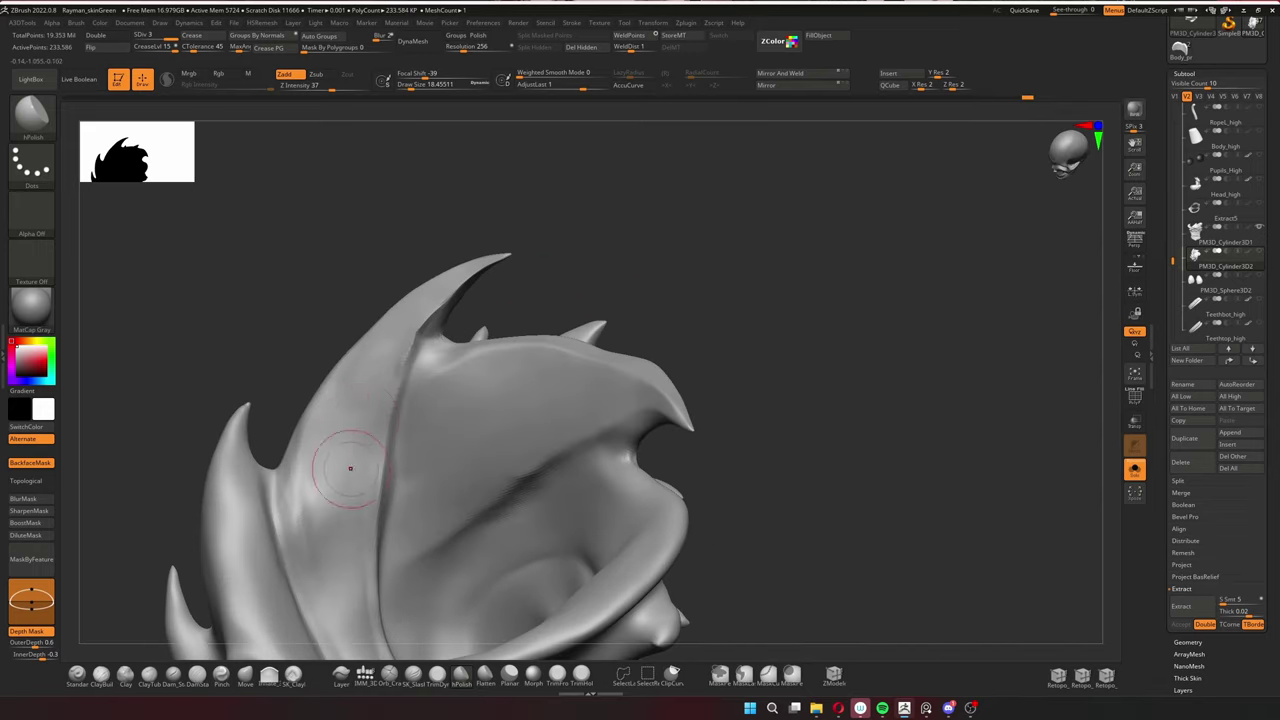
pyautogui.moveTo(350, 468); pyautogui.dragTo(430, 400, button='right')
pyautogui.hotkey('ctrl', 'shift', 'z')
pyautogui.hotkey('ctrl', 'shift', 'z')
pyautogui.hotkey('ctrl', 'shift', 'z')
pyautogui.hotkey('ctrl', 'shift', 'z')
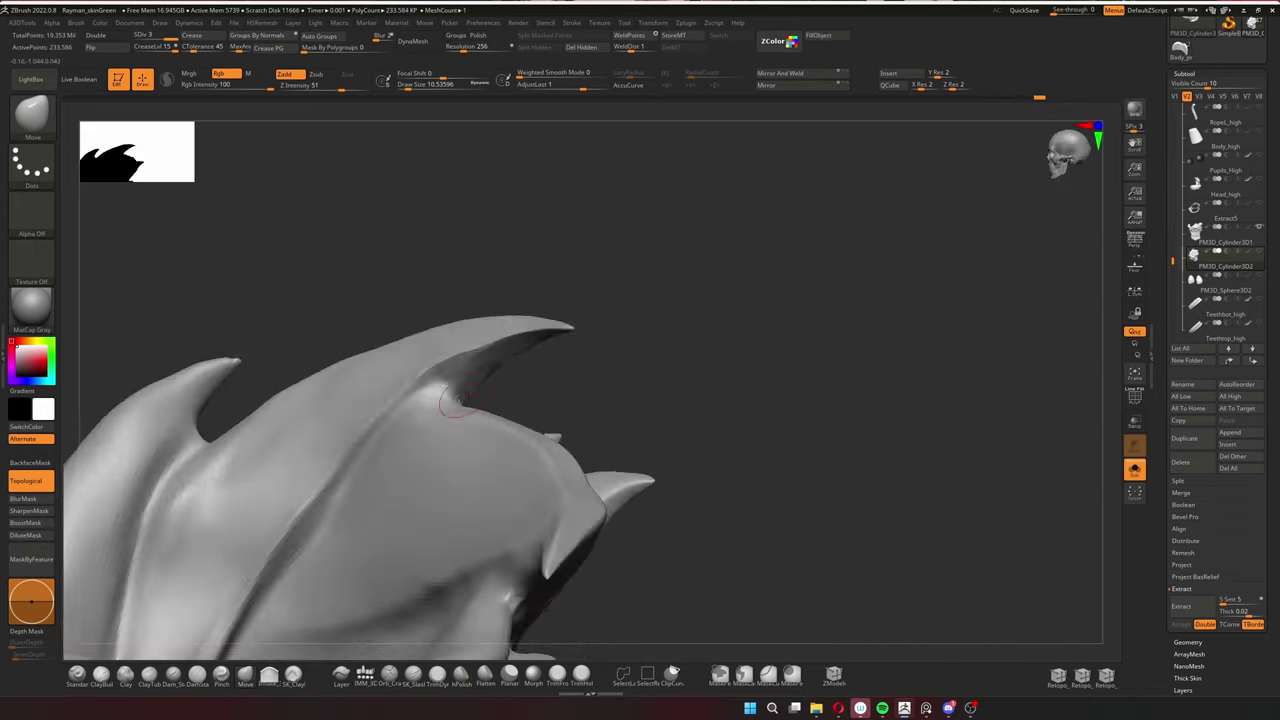
pyautogui.hotkey('ctrl', 'shift', 'z')
pyautogui.hotkey('ctrl', 'shift', 'z')
pyautogui.hotkey('ctrl', 'shift', 'z')
pyautogui.hotkey('ctrl', 'shift', 'z')
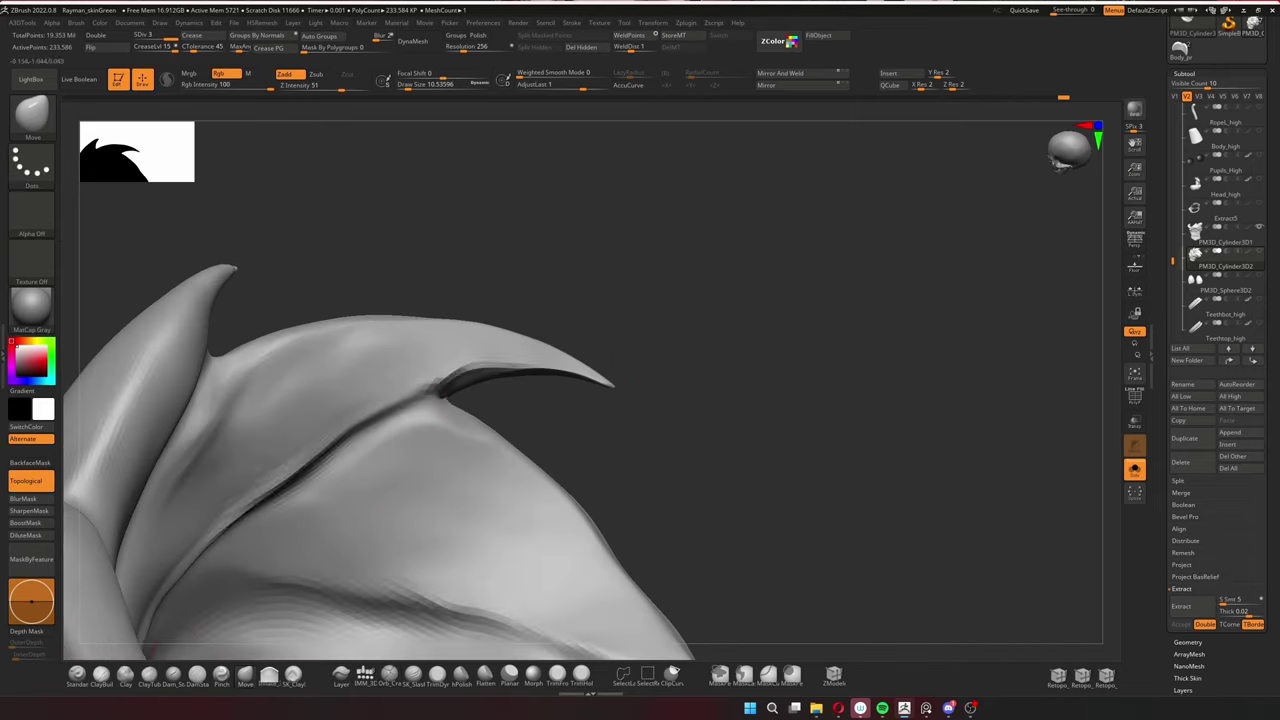
pyautogui.moveTo(520, 380); pyautogui.dragTo(567, 345, button='right')
pyautogui.moveTo(655, 340); pyautogui.dragTo(640, 352, button='right')
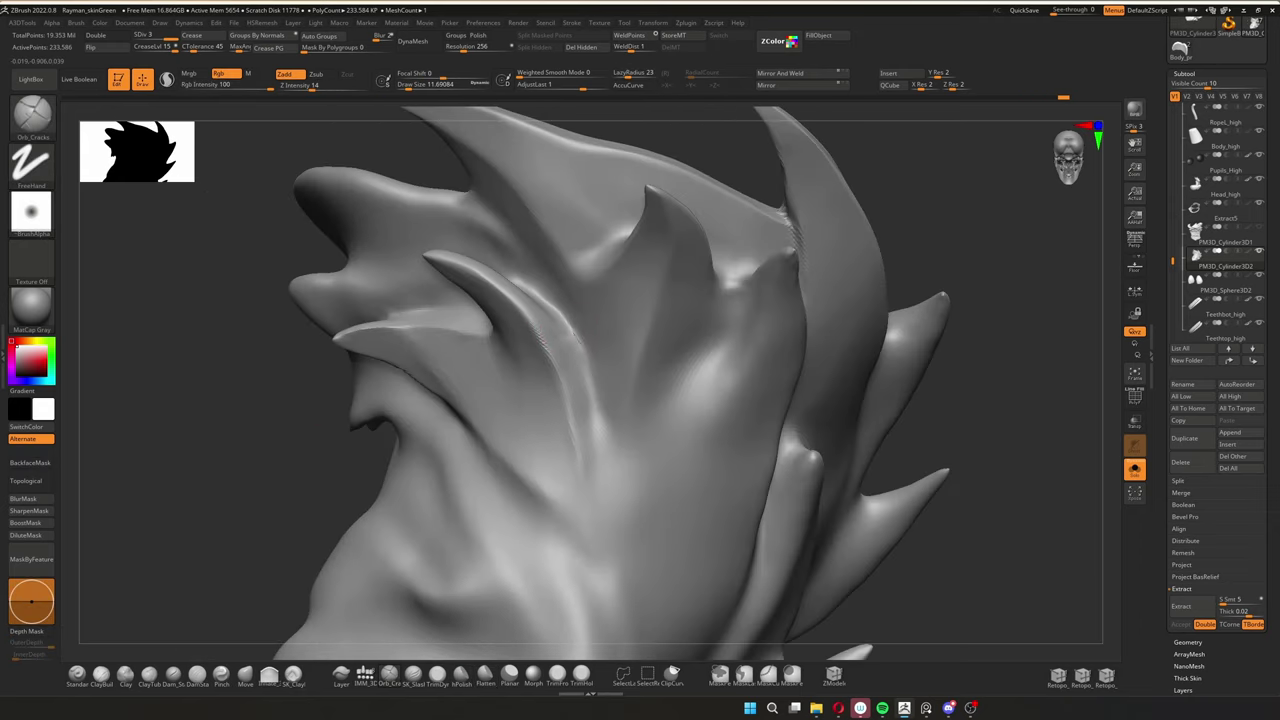
# Lasso-hide everything except one small hair flap, then show the whole hair again.
pyautogui.moveTo(580, 412)
pyautogui.mouseDown(button='right')
pyautogui.moveTo(510, 333)
pyautogui.moveTo(491, 531)
pyautogui.moveTo(607, 473)
pyautogui.moveTo(630, 320)
pyautogui.moveTo(686, 206)
pyautogui.mouseUp(button='right')
pyautogui.moveTo(686, 206)
pyautogui.keyDown('ctrl'); pyautogui.keyDown('shift'); pyautogui.mouseDown()
pyautogui.moveTo(660, 285)
pyautogui.moveTo(739, 338)
pyautogui.mouseUp(); pyautogui.keyUp('shift'); pyautogui.keyUp('ctrl')
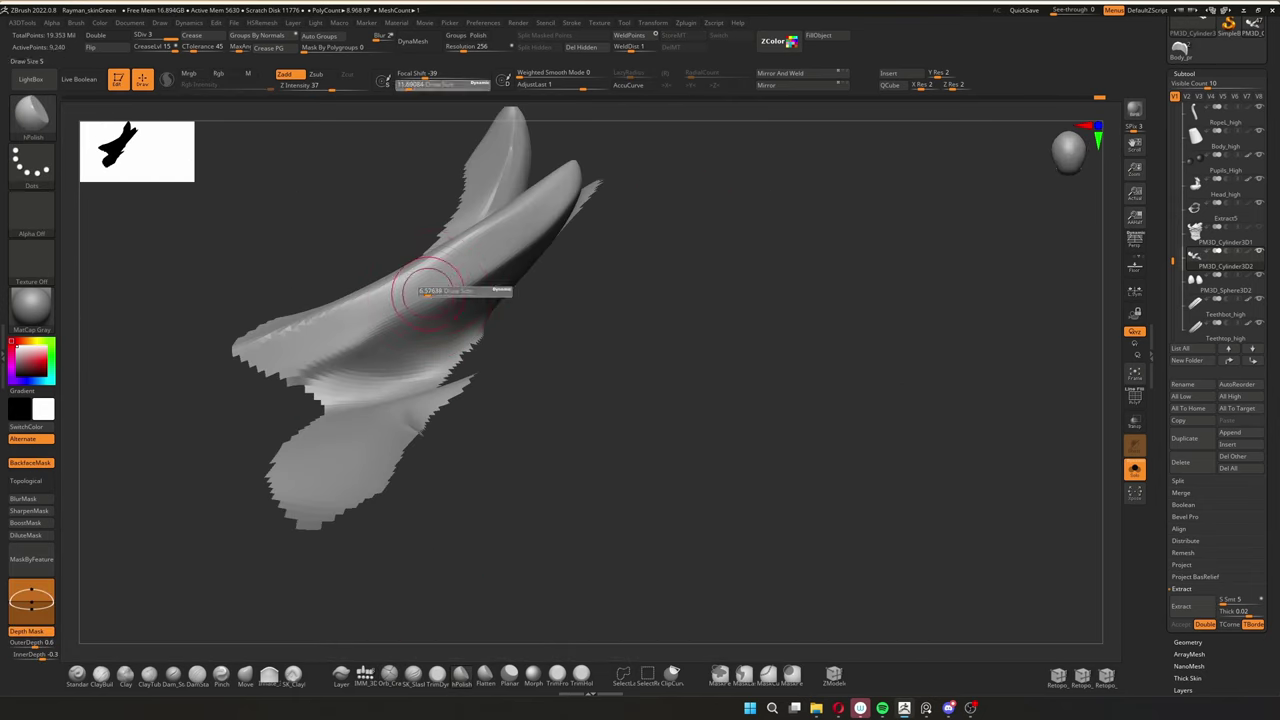
pyautogui.keyDown('ctrl'); pyautogui.keyDown('shift'); pyautogui.click(674, 395); pyautogui.keyUp('shift'); pyautogui.keyUp('ctrl')
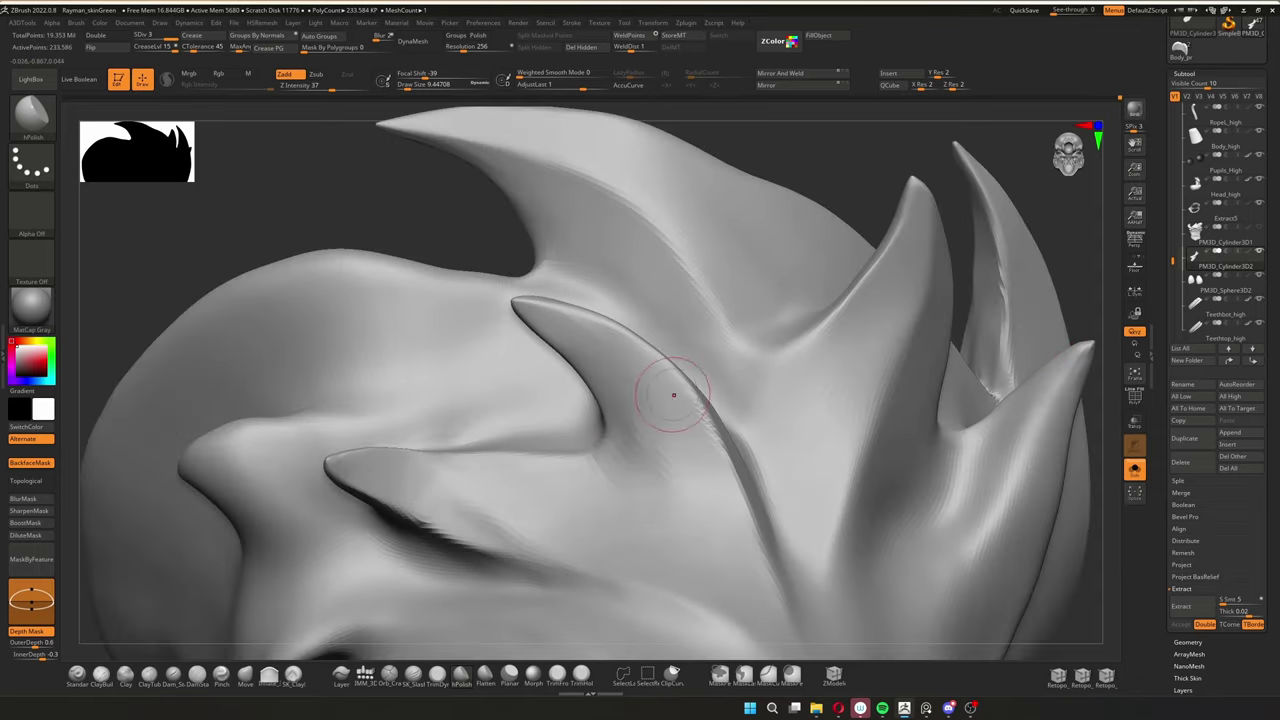
pyautogui.moveTo(689, 455)
pyautogui.mouseDown(button='right')
pyautogui.moveTo(337, 229)
pyautogui.moveTo(971, 380)
pyautogui.moveTo(1012, 450)
pyautogui.moveTo(651, 343)
pyautogui.moveTo(614, 323)
pyautogui.moveTo(645, 226)
pyautogui.moveTo(653, 258)
pyautogui.mouseUp(button='right')
pyautogui.moveTo(677, 349)
pyautogui.mouseDown(button='right')
pyautogui.moveTo(740, 398)
pyautogui.moveTo(530, 266)
pyautogui.moveTo(663, 287)
pyautogui.moveTo(471, 270)
pyautogui.moveTo(565, 224)
pyautogui.mouseUp(button='right')
# Switch to hPolish with a brush size of about 10.5 and zoom in on the hair.
pyautogui.press('b')
pyautogui.press('h')
pyautogui.press('p')
pyautogui.press('s')
pyautogui.moveTo(565, 224); pyautogui.dragTo(557, 224)
pyautogui.moveTo(557, 224)
pyautogui.mouseDown(button='right')
pyautogui.moveTo(600, 248)
pyautogui.moveTo(528, 251)
pyautogui.moveTo(520, 275)
pyautogui.mouseUp(button='right')
pyautogui.press('s')
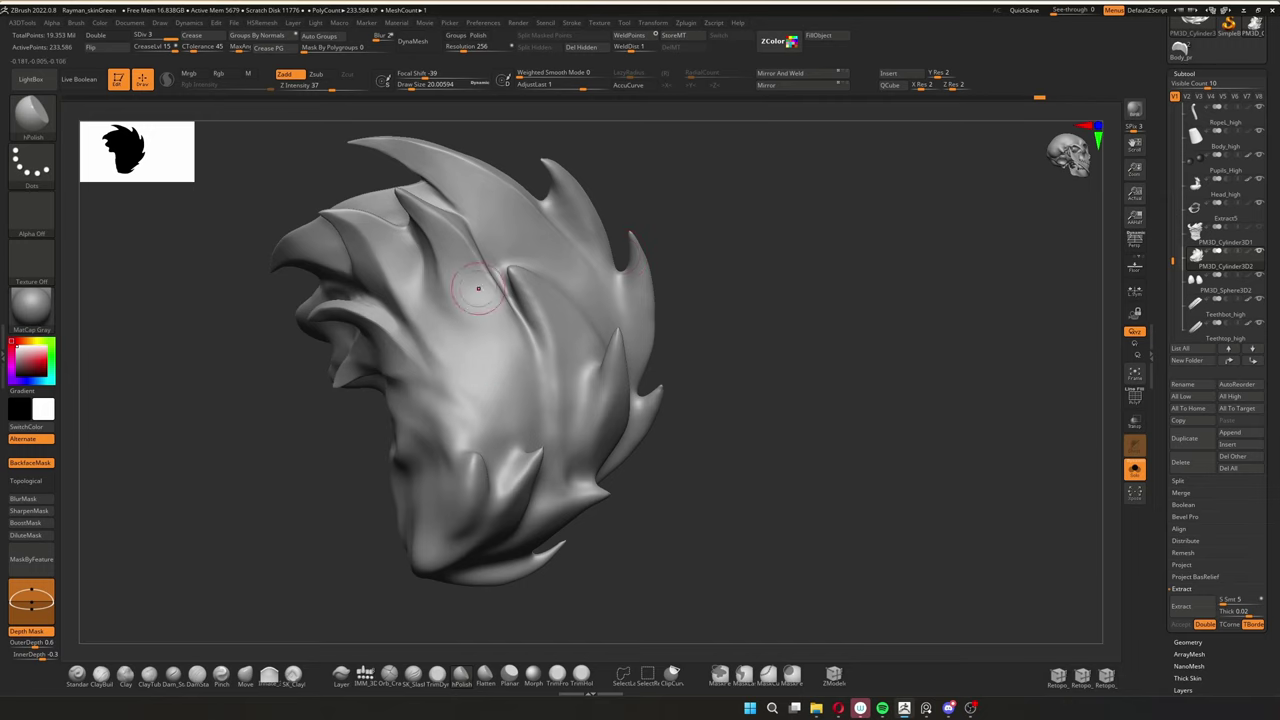
pyautogui.moveTo(511, 369)
pyautogui.keyDown('alt'); pyautogui.mouseDown(button='right')
pyautogui.moveTo(471, 200)
pyautogui.moveTo(480, 240)
pyautogui.moveTo(487, 227)
pyautogui.moveTo(480, 300)
pyautogui.moveTo(520, 230)
pyautogui.moveTo(520, 280)
pyautogui.moveTo(825, 225)
pyautogui.moveTo(543, 366)
pyautogui.moveTo(614, 400)
pyautogui.moveTo(650, 300)
pyautogui.moveTo(680, 395)
pyautogui.moveTo(800, 280)
pyautogui.moveTo(985, 165)
pyautogui.moveTo(865, 393)
pyautogui.mouseUp(button='right'); pyautogui.keyUp('alt')
# Alternate Orb_Cracks and hPolish to carve grooves into the spikes and smooth them.
pyautogui.press('b')
pyautogui.press('o')
pyautogui.press('c')
pyautogui.press('b')
pyautogui.press('h')
pyautogui.press('p')
pyautogui.press('b')
pyautogui.press('o')
pyautogui.press('c')
pyautogui.press('b')
pyautogui.press('h')
pyautogui.press('p')
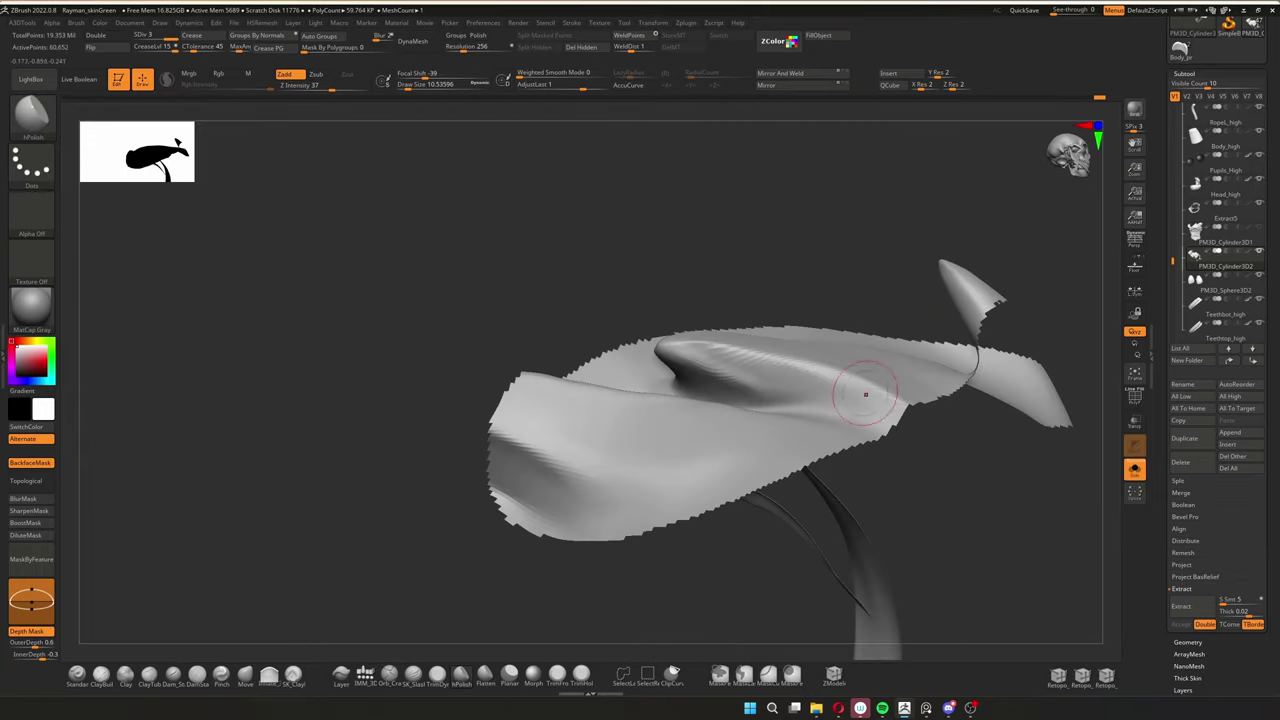
pyautogui.moveTo(755, 358)
pyautogui.mouseDown(button='right')
pyautogui.moveTo(690, 370)
pyautogui.moveTo(920, 271)
pyautogui.moveTo(680, 370)
pyautogui.moveTo(842, 230)
pyautogui.mouseUp(button='right')
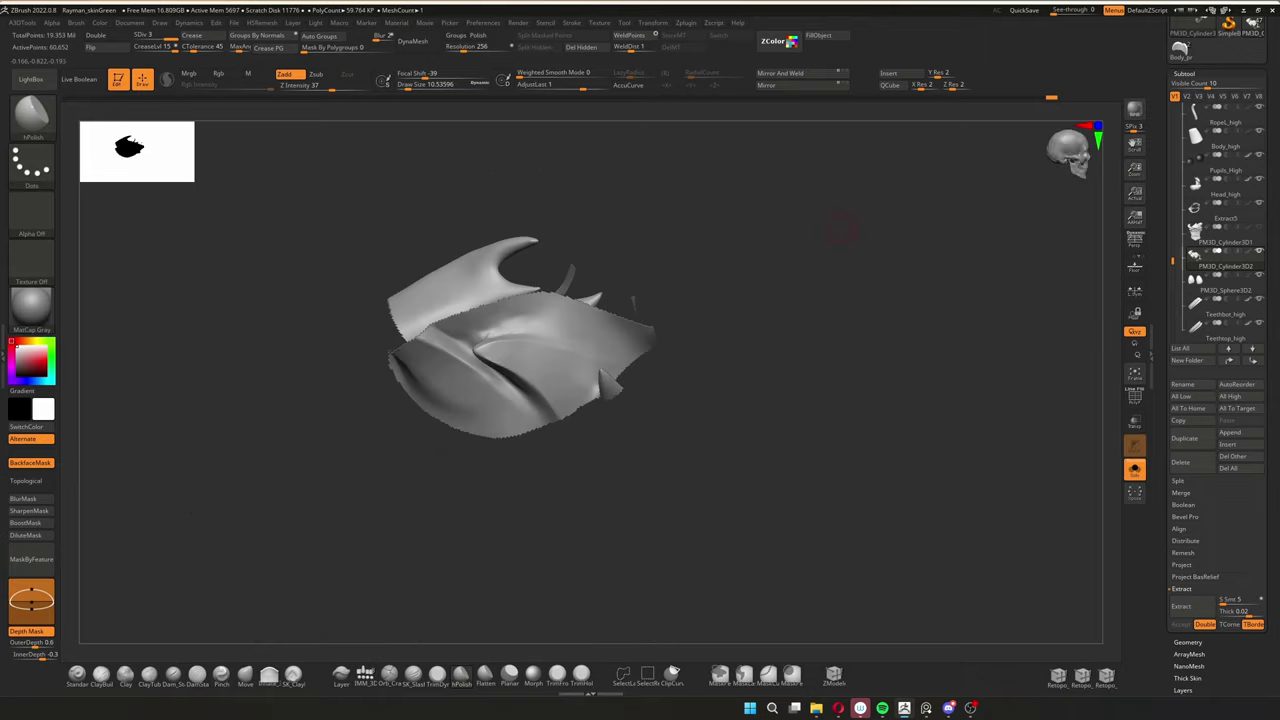
pyautogui.moveTo(632, 245)
pyautogui.mouseDown(button='right')
pyautogui.moveTo(460, 320)
pyautogui.moveTo(428, 300)
pyautogui.moveTo(471, 386)
pyautogui.moveTo(520, 340)
pyautogui.moveTo(825, 270)
pyautogui.mouseUp(button='right')
# Reshape flaps with the Move brush, then polish with hPolish enlarged to about size 23.
pyautogui.press('b')
pyautogui.press('m')
pyautogui.press('v')
pyautogui.moveTo(472, 452); pyautogui.dragTo(762, 318, button='right')
pyautogui.press('b')
pyautogui.press('h')
pyautogui.press('p')
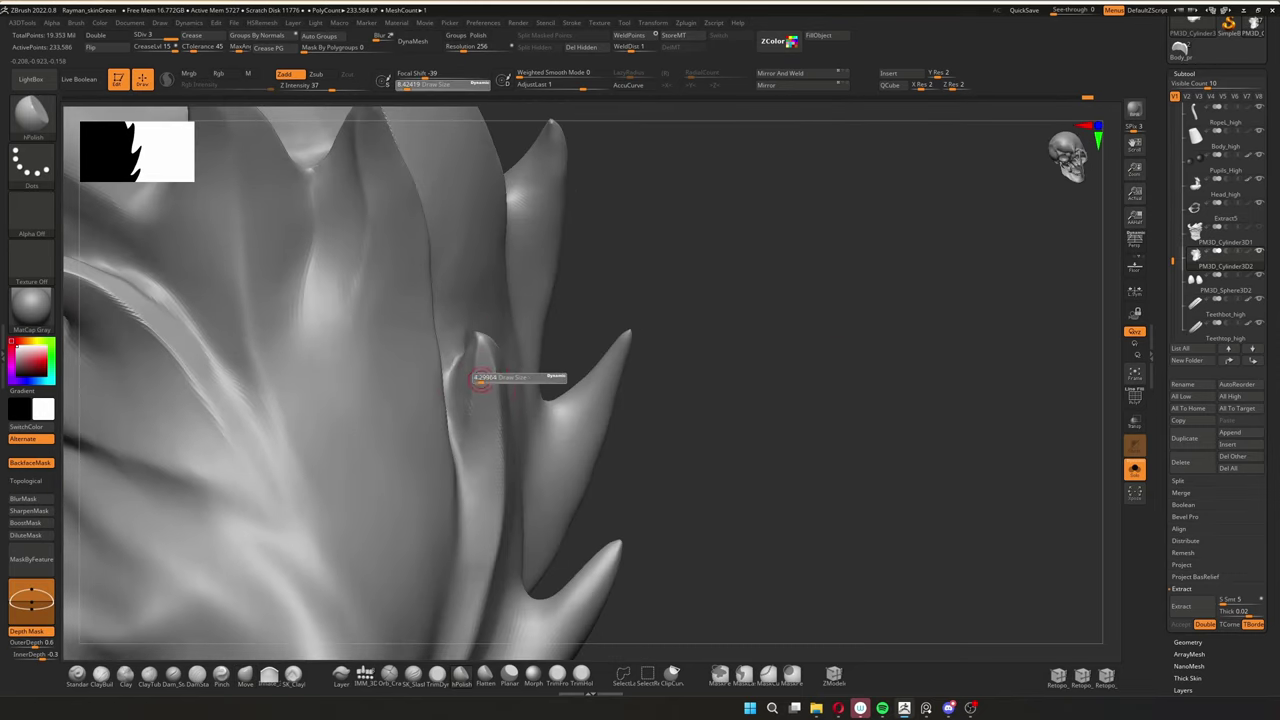
pyautogui.moveTo(480, 378); pyautogui.dragTo(500, 378)
pyautogui.moveTo(500, 378)
pyautogui.mouseDown(button='right')
pyautogui.moveTo(465, 480)
pyautogui.moveTo(561, 482)
pyautogui.mouseUp(button='right')
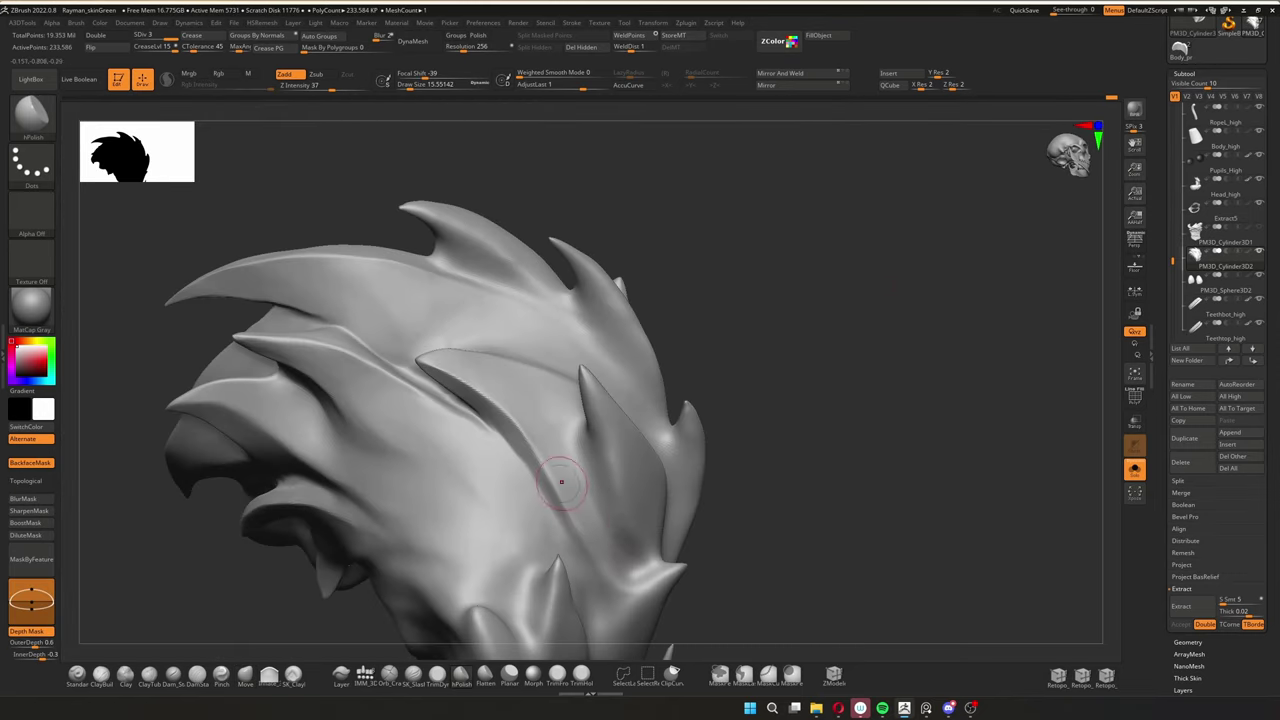
pyautogui.moveTo(668, 650)
pyautogui.mouseDown(button='right')
pyautogui.moveTo(443, 423)
pyautogui.moveTo(757, 343)
pyautogui.moveTo(815, 432)
pyautogui.mouseUp(button='right')
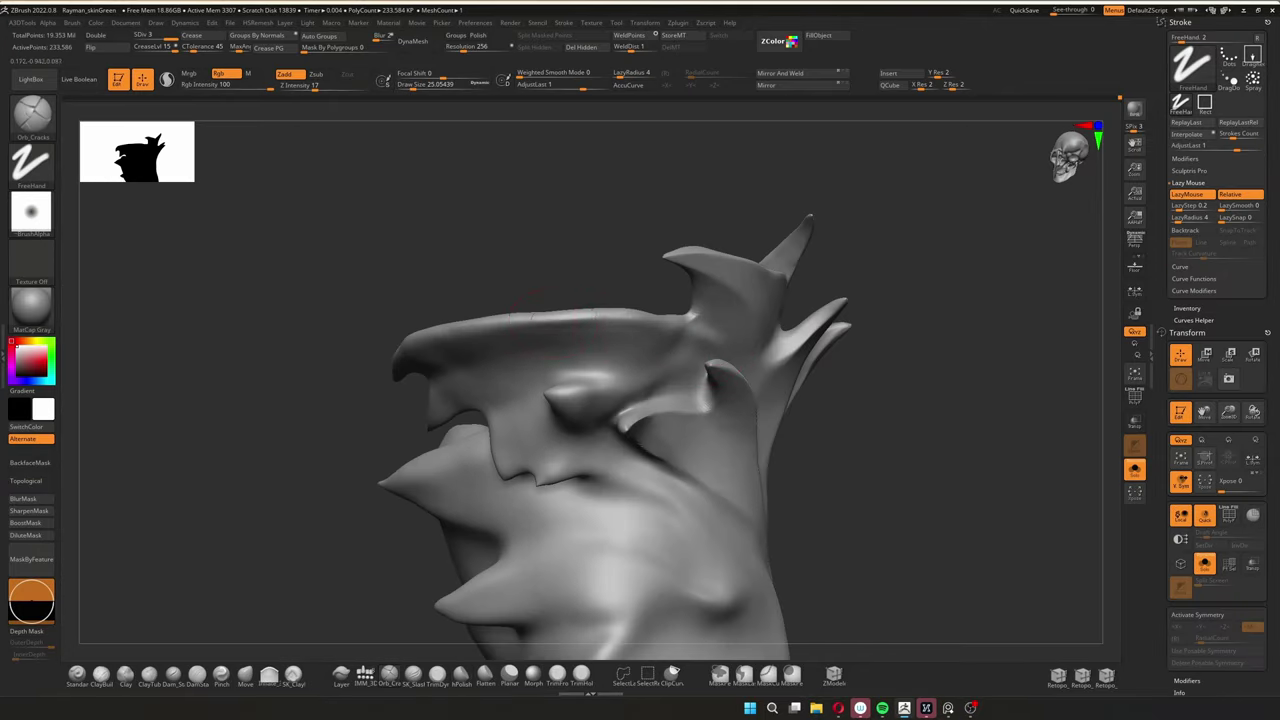
# Inspect the crest from several angles and switch to hPolish, adjusting its size.
pyautogui.moveTo(530, 300); pyautogui.dragTo(400, 385, button='right')
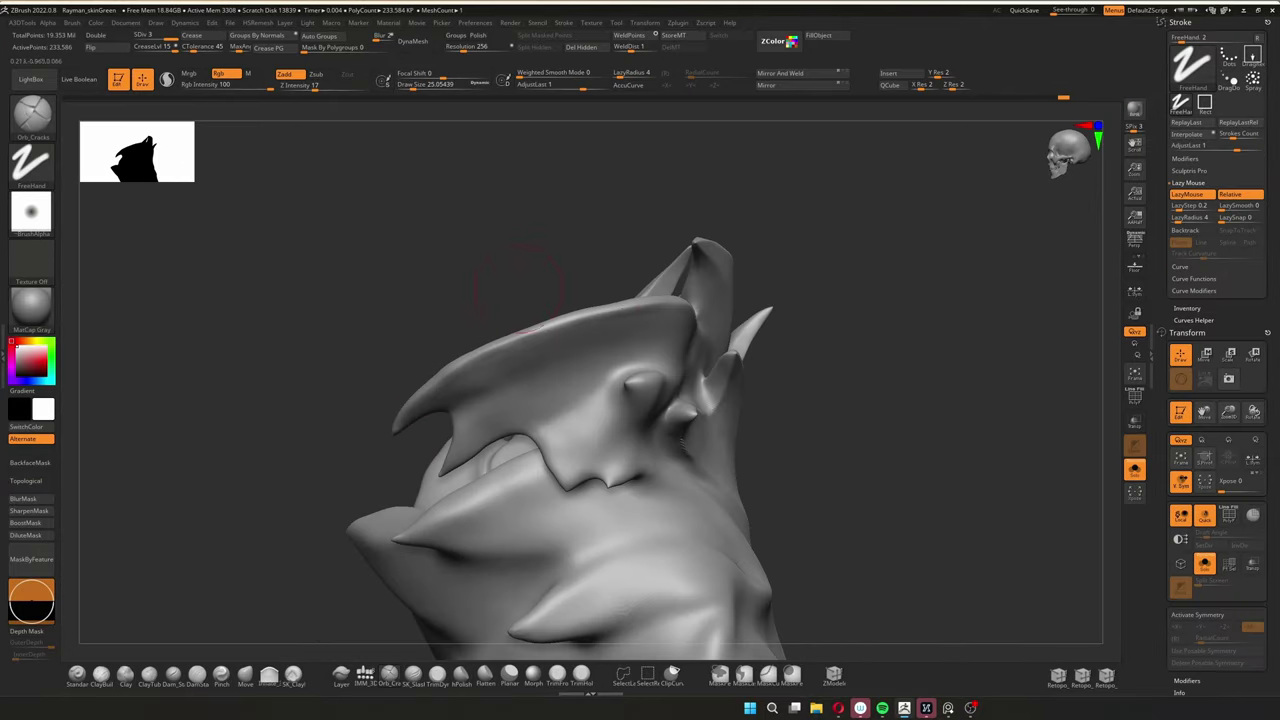
pyautogui.moveTo(525, 278); pyautogui.dragTo(470, 310, button='right')
pyautogui.moveTo(567, 192)
pyautogui.mouseDown(button='right')
pyautogui.moveTo(429, 420)
pyautogui.moveTo(457, 262)
pyautogui.moveTo(490, 260)
pyautogui.moveTo(507, 404)
pyautogui.moveTo(551, 357)
pyautogui.moveTo(496, 463)
pyautogui.moveTo(634, 243)
pyautogui.moveTo(623, 323)
pyautogui.moveTo(680, 388)
pyautogui.moveTo(600, 450)
pyautogui.moveTo(876, 195)
pyautogui.moveTo(870, 314)
pyautogui.moveTo(614, 363)
pyautogui.moveTo(638, 480)
pyautogui.moveTo(818, 317)
pyautogui.moveTo(712, 178)
pyautogui.moveTo(680, 200)
pyautogui.moveTo(623, 329)
pyautogui.moveTo(400, 275)
pyautogui.mouseUp(button='right')
pyautogui.press('b')
pyautogui.press('h')
pyautogui.press('p')
pyautogui.press('s')
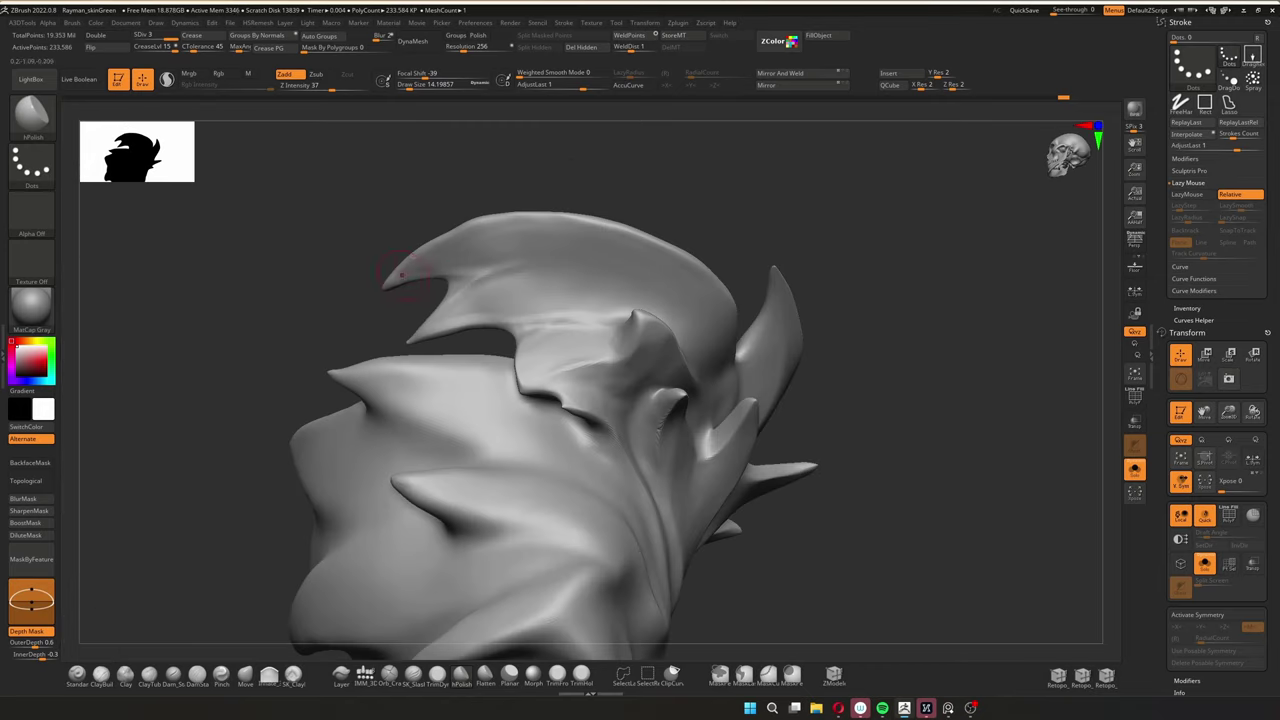
# Polish the crest's blade spikes, stepping back once in history and resizing the brush.
pyautogui.moveTo(650, 282); pyautogui.dragTo(345, 410, button='right')
pyautogui.moveTo(415, 552)
pyautogui.mouseDown(button='right')
pyautogui.moveTo(910, 530)
pyautogui.moveTo(714, 320)
pyautogui.moveTo(720, 300)
pyautogui.moveTo(670, 315)
pyautogui.mouseUp(button='right')
pyautogui.press('ctrl')
pyautogui.moveTo(1111, 97); pyautogui.dragTo(847, 97)
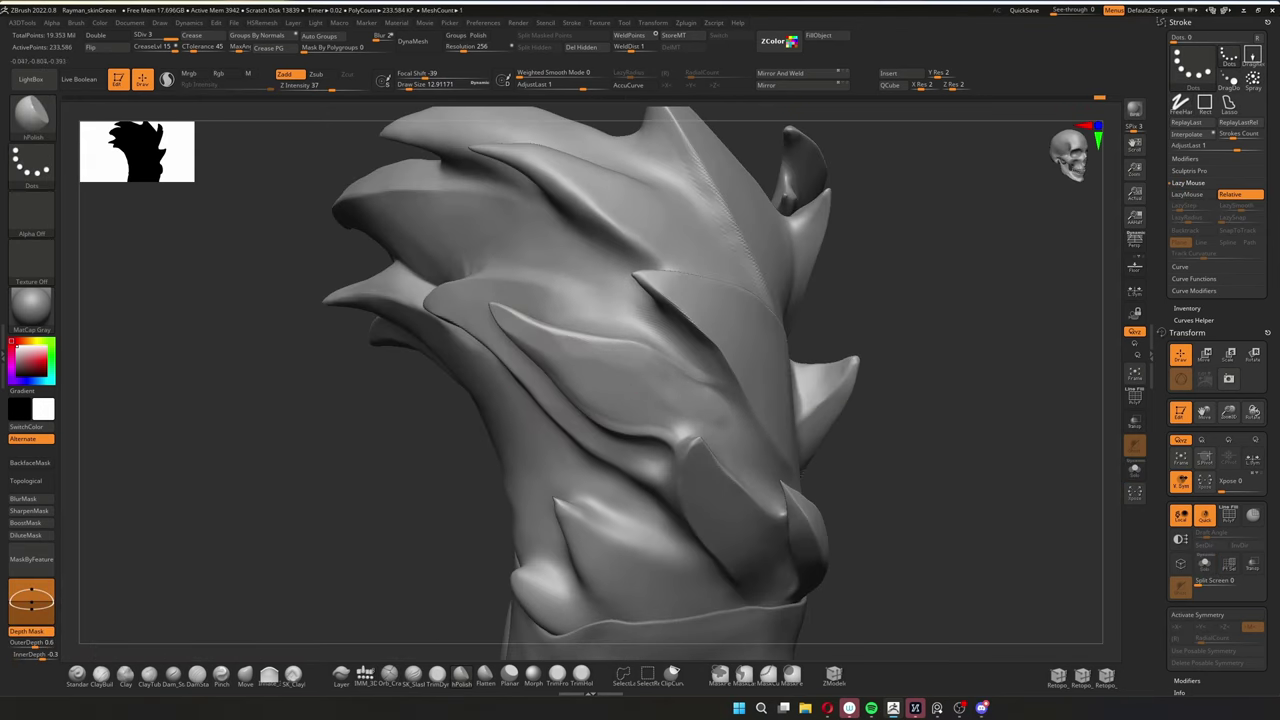
pyautogui.press('s')
pyautogui.moveTo(560, 330); pyautogui.dragTo(700, 406)
pyautogui.moveTo(600, 420)
pyautogui.mouseDown()
pyautogui.moveTo(350, 480)
pyautogui.moveTo(676, 220)
pyautogui.moveTo(908, 242)
pyautogui.mouseUp()
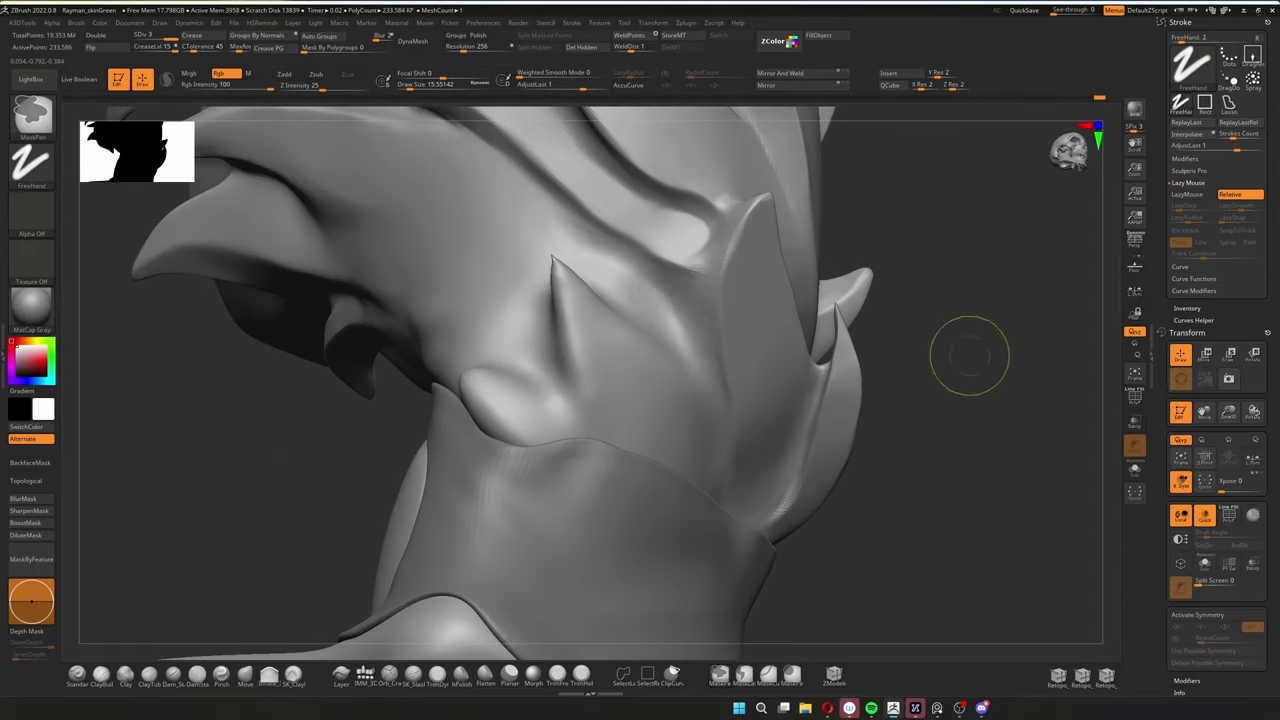
# Reselect hPolish, set its size, and polish the crest spikes from several angles.
pyautogui.moveTo(969, 355)
pyautogui.mouseDown()
pyautogui.moveTo(606, 277)
pyautogui.moveTo(700, 300)
pyautogui.moveTo(900, 300)
pyautogui.moveTo(1040, 420)
pyautogui.moveTo(651, 386)
pyautogui.moveTo(760, 400)
pyautogui.moveTo(888, 305)
pyautogui.moveTo(830, 370)
pyautogui.moveTo(780, 400)
pyautogui.moveTo(1020, 530)
pyautogui.moveTo(525, 408)
pyautogui.moveTo(680, 416)
pyautogui.mouseUp()
pyautogui.press('b')
pyautogui.press('h')
pyautogui.press('p')
pyautogui.press('s')
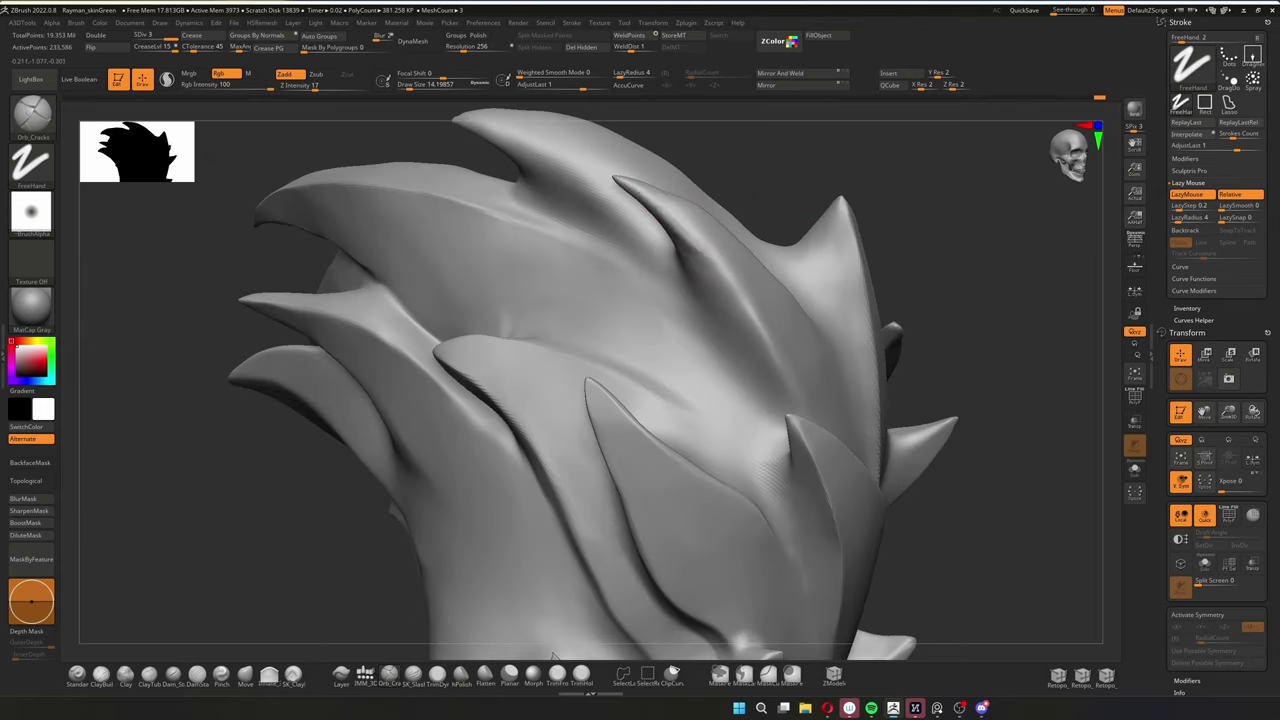
pyautogui.moveTo(686, 237); pyautogui.dragTo(900, 235)
pyautogui.moveTo(866, 308)
pyautogui.mouseDown()
pyautogui.moveTo(875, 268)
pyautogui.moveTo(919, 270)
pyautogui.moveTo(970, 335)
pyautogui.moveTo(944, 338)
pyautogui.moveTo(988, 199)
pyautogui.mouseUp()
pyautogui.moveTo(932, 248); pyautogui.dragTo(770, 330)
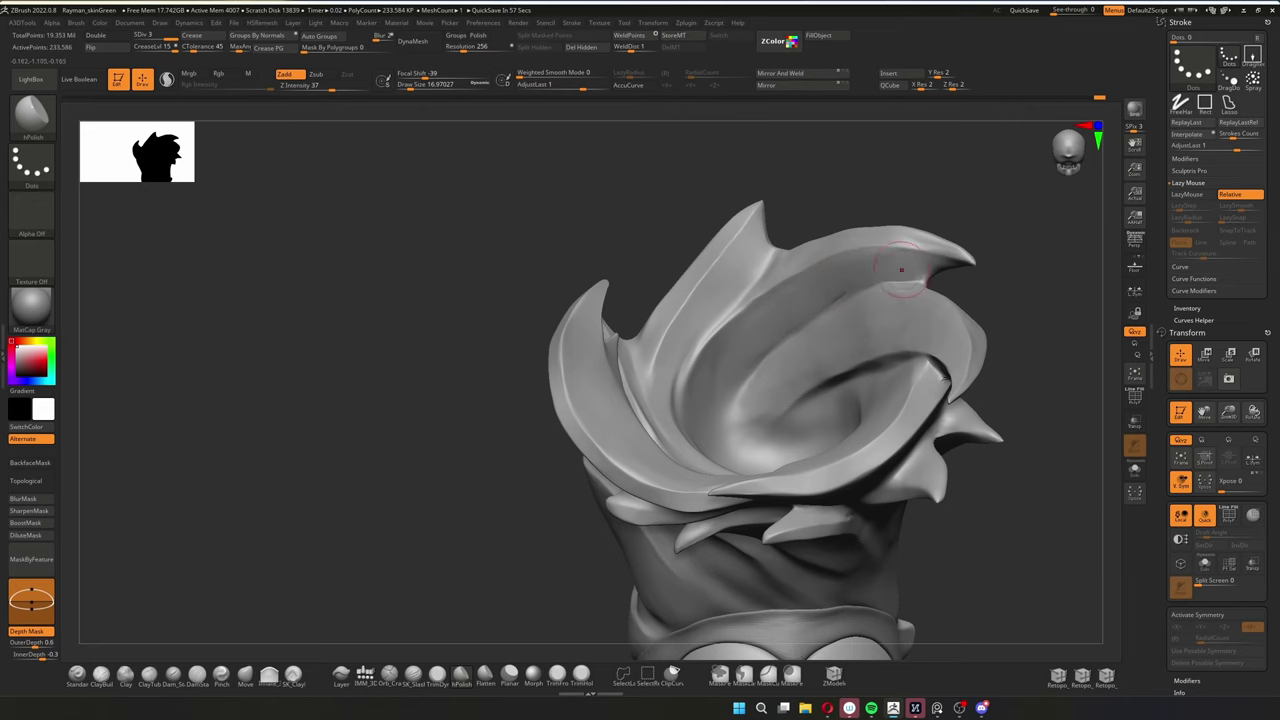
pyautogui.moveTo(851, 270)
pyautogui.mouseDown()
pyautogui.moveTo(800, 340)
pyautogui.moveTo(740, 480)
pyautogui.moveTo(790, 220)
pyautogui.moveTo(843, 365)
pyautogui.mouseUp()
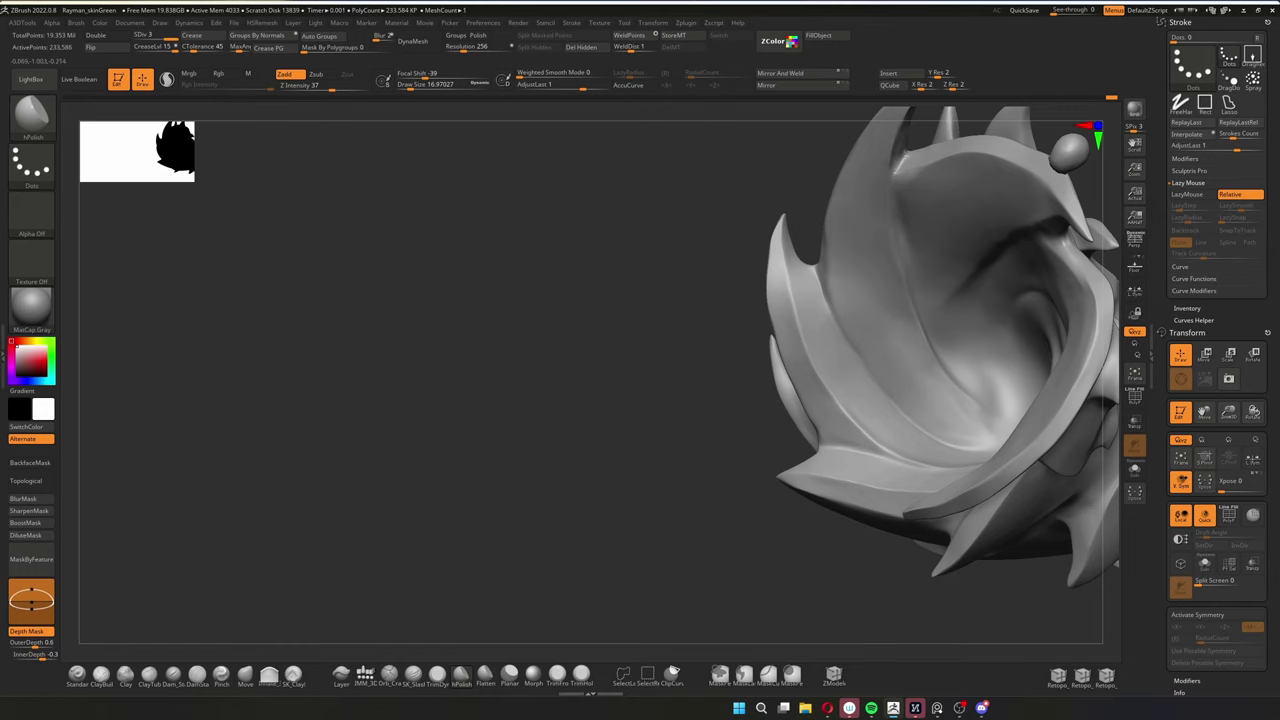
# Solo the hair crest, then zoom out to a side view of the whole head.
pyautogui.click(1134, 469)
pyautogui.moveTo(900, 250); pyautogui.dragTo(700, 400)
pyautogui.moveTo(727, 256); pyautogui.dragTo(650, 300)
pyautogui.moveTo(837, 204); pyautogui.dragTo(840, 226, button='right')
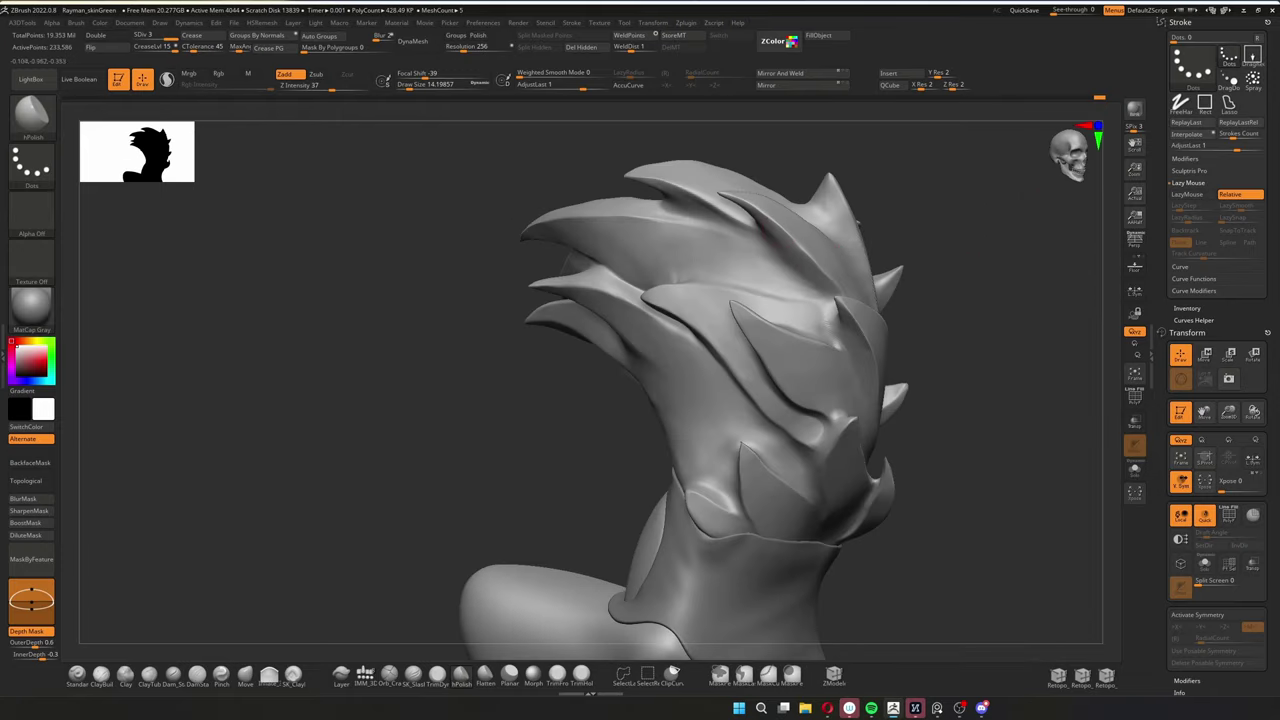
pyautogui.moveTo(340, 370); pyautogui.dragTo(1095, 520)
# Subdivide the hair crest one more level via Tool > Geometry and Ctrl+D, then frame the model.
pyautogui.rightClick(1000, 435)
pyautogui.click(1188, 512)
pyautogui.moveTo(985, 375)
pyautogui.mouseDown()
pyautogui.moveTo(960, 500)
pyautogui.moveTo(1000, 480)
pyautogui.moveTo(1000, 414)
pyautogui.moveTo(978, 580)
pyautogui.moveTo(880, 430)
pyautogui.moveTo(557, 191)
pyautogui.moveTo(460, 375)
pyautogui.moveTo(843, 314)
pyautogui.moveTo(503, 410)
pyautogui.moveTo(560, 380)
pyautogui.moveTo(790, 330)
pyautogui.moveTo(515, 402)
pyautogui.mouseUp()
pyautogui.rightClick(960, 500)
pyautogui.hotkey('ctrl', 'd')
pyautogui.press('f')
# Sculpt the crest spikes with the Move and Orb_Cracks brushes.
pyautogui.press('b')
pyautogui.press('m')
pyautogui.press('v')
pyautogui.press('b')
pyautogui.press('o')
pyautogui.press('c')
# Smooth with hPolish, then trim the spike planes with TrimDynamic.
pyautogui.press('b')
pyautogui.press('h')
pyautogui.press('p')
pyautogui.press('b')
pyautogui.press('t')
pyautogui.press('d')
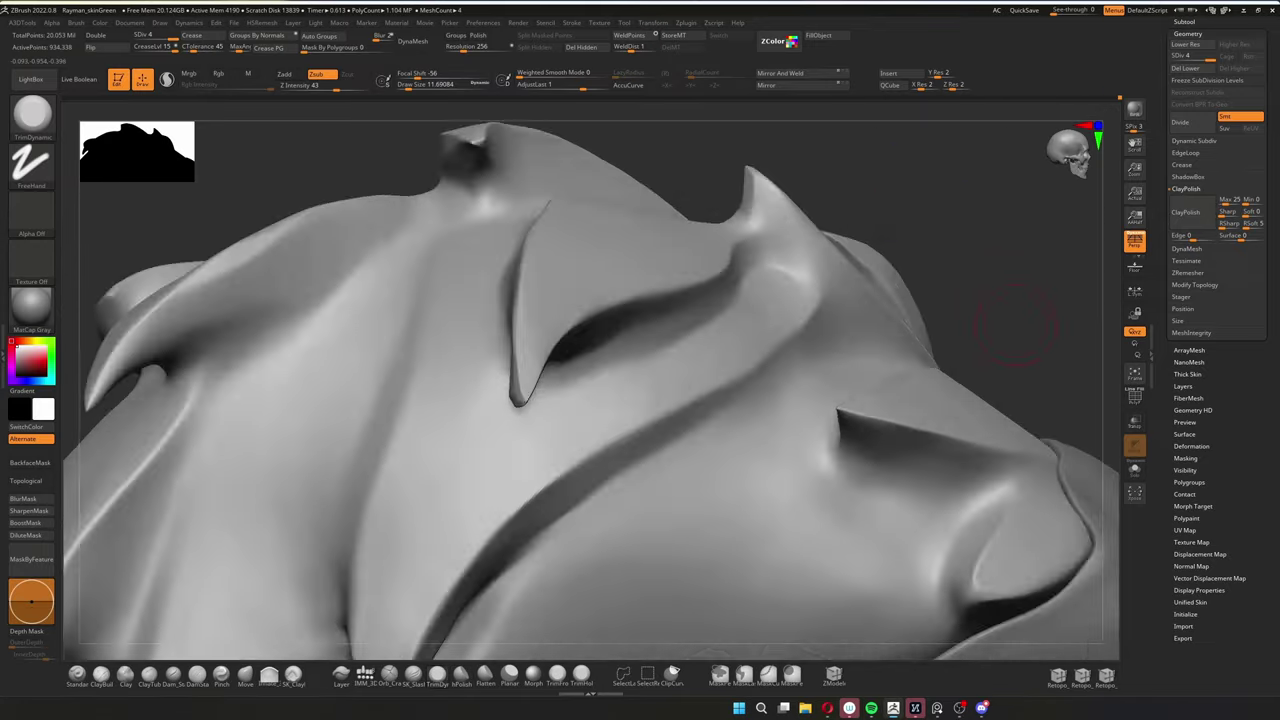
pyautogui.moveTo(500, 430); pyautogui.dragTo(545, 463)
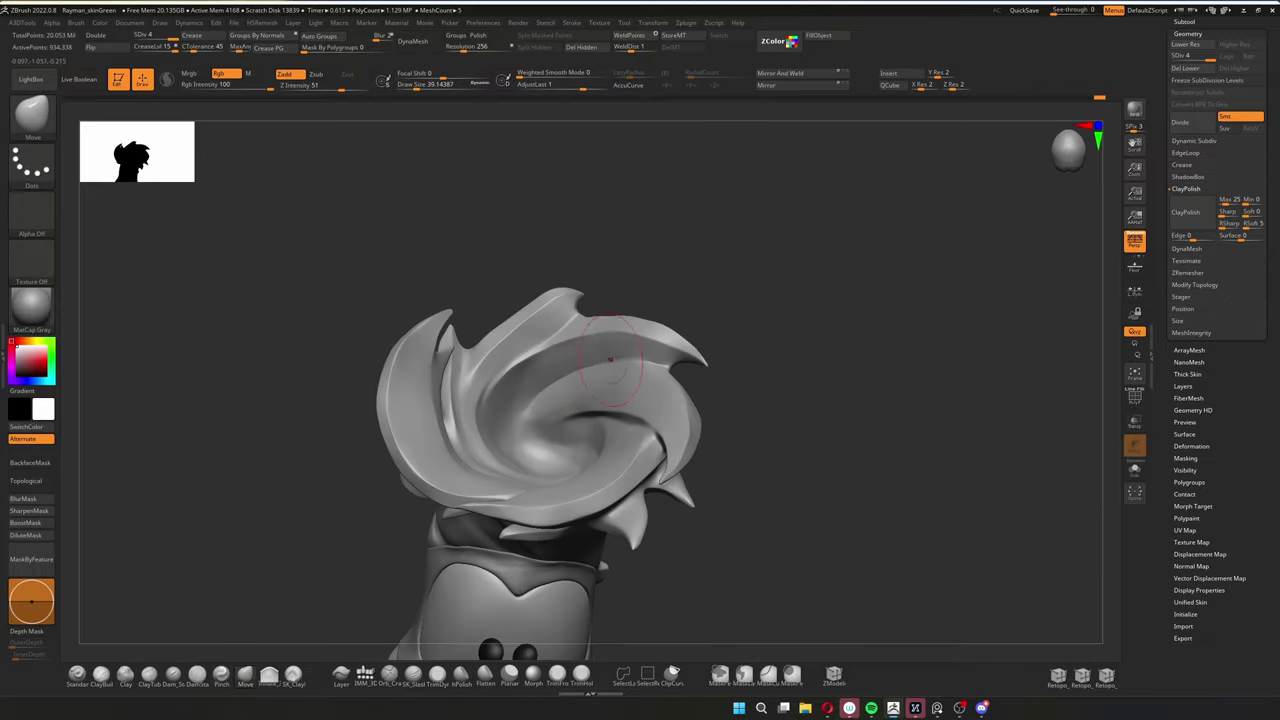
# Orbit around the refined swirl hair to review it from the front and other angles.
pyautogui.moveTo(740, 270); pyautogui.dragTo(790, 258)
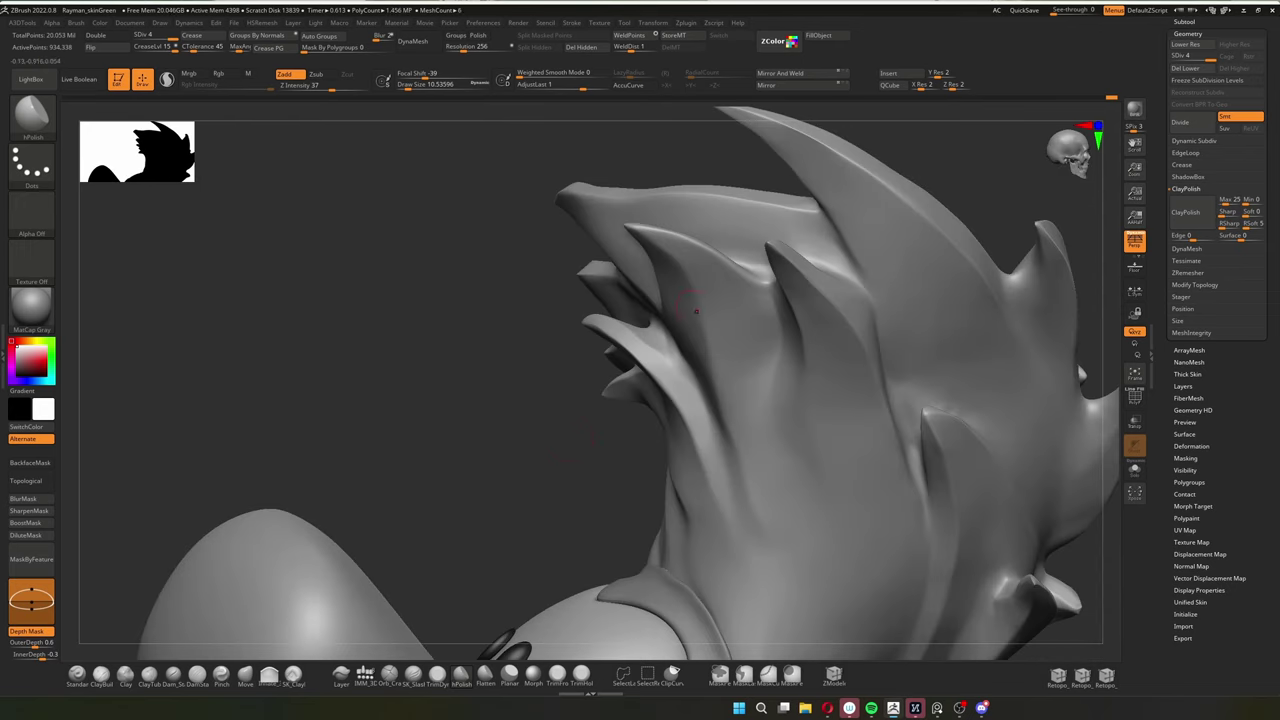
pyautogui.moveTo(527, 398); pyautogui.dragTo(928, 291)
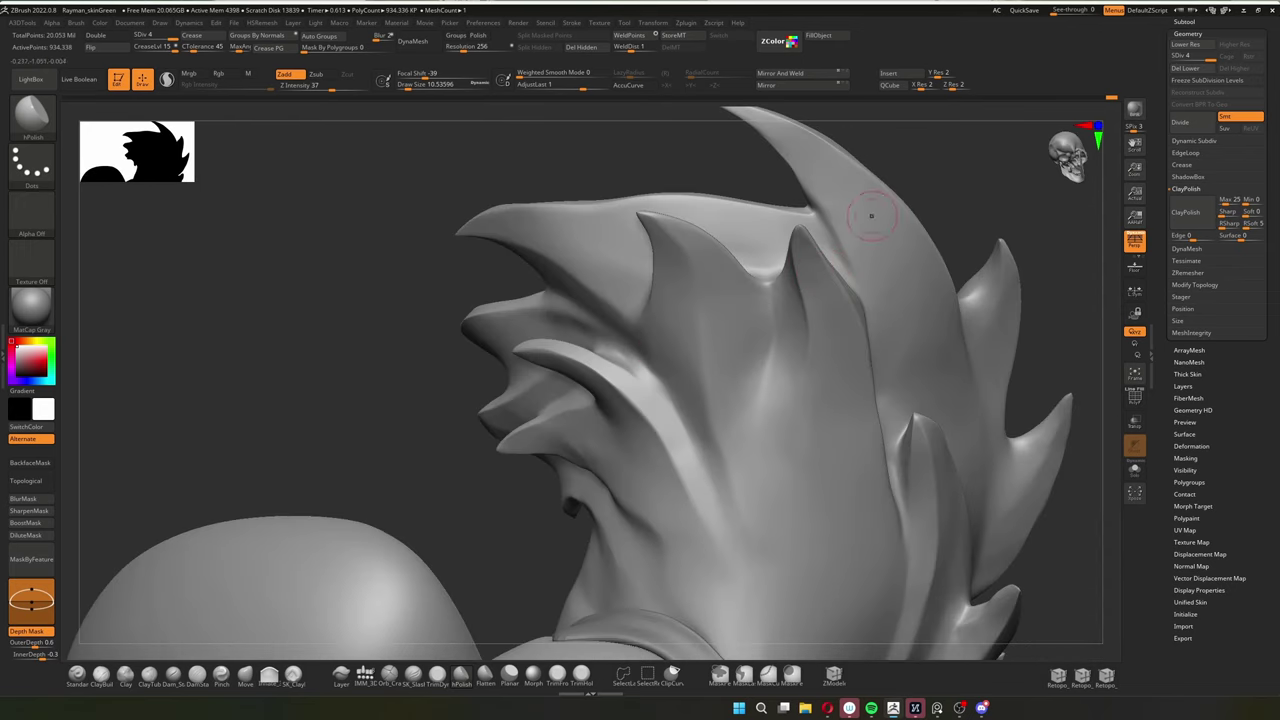
pyautogui.moveTo(871, 216); pyautogui.dragTo(818, 265)
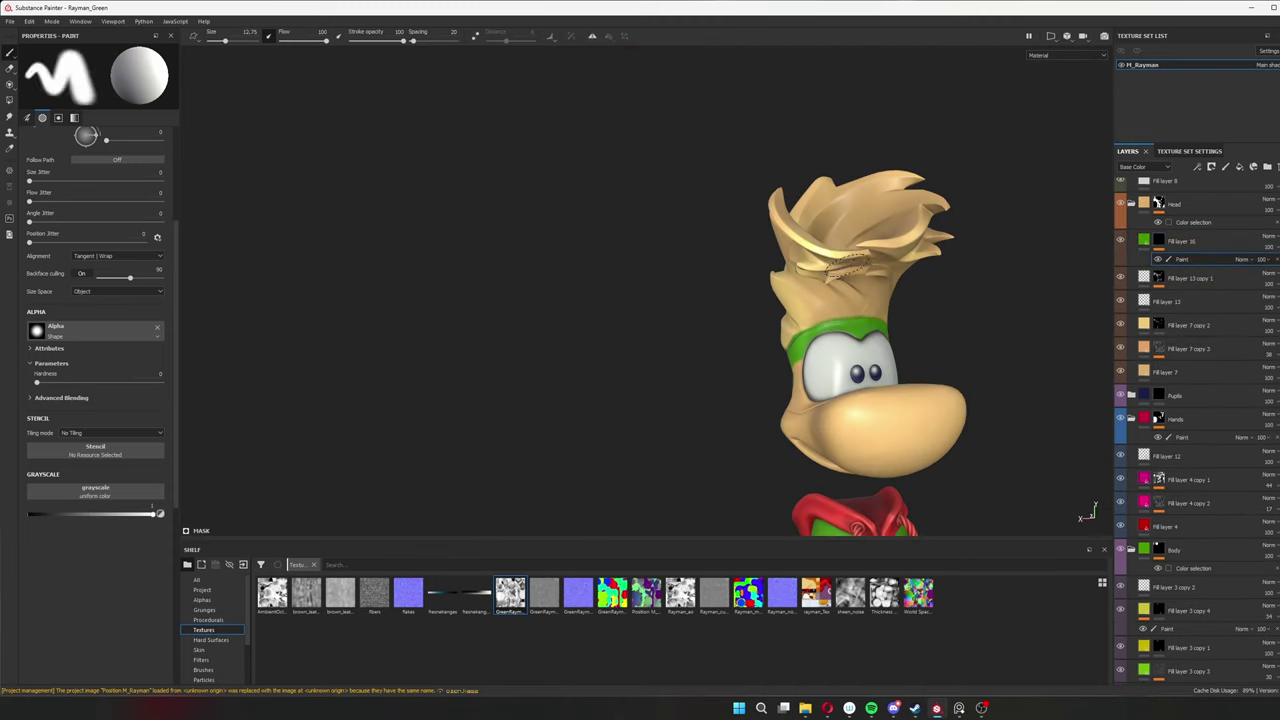
# Brush green paint over Rayman's hair and upper head down around the eye.
pyautogui.moveTo(960, 200)
pyautogui.keyDown('alt'); pyautogui.mouseDown()
pyautogui.moveTo(840, 197)
pyautogui.moveTo(870, 250)
pyautogui.moveTo(886, 371)
pyautogui.mouseUp(); pyautogui.keyUp('alt')
# Paint green over the skin-tone wedge at Rayman's chin.
pyautogui.scroll(6, 886, 371)
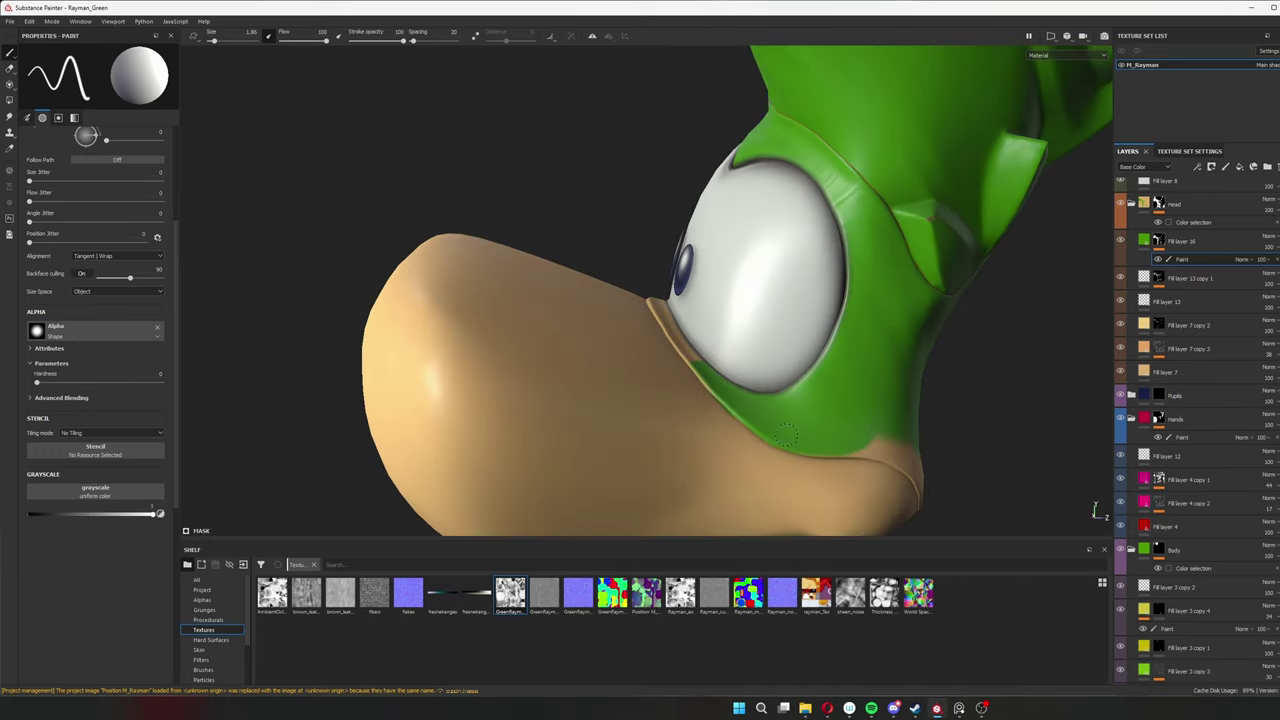
pyautogui.keyDown('alt'); pyautogui.moveTo(785, 430); pyautogui.dragTo(540, 340); pyautogui.keyUp('alt')
pyautogui.scroll(5, 291, 252)
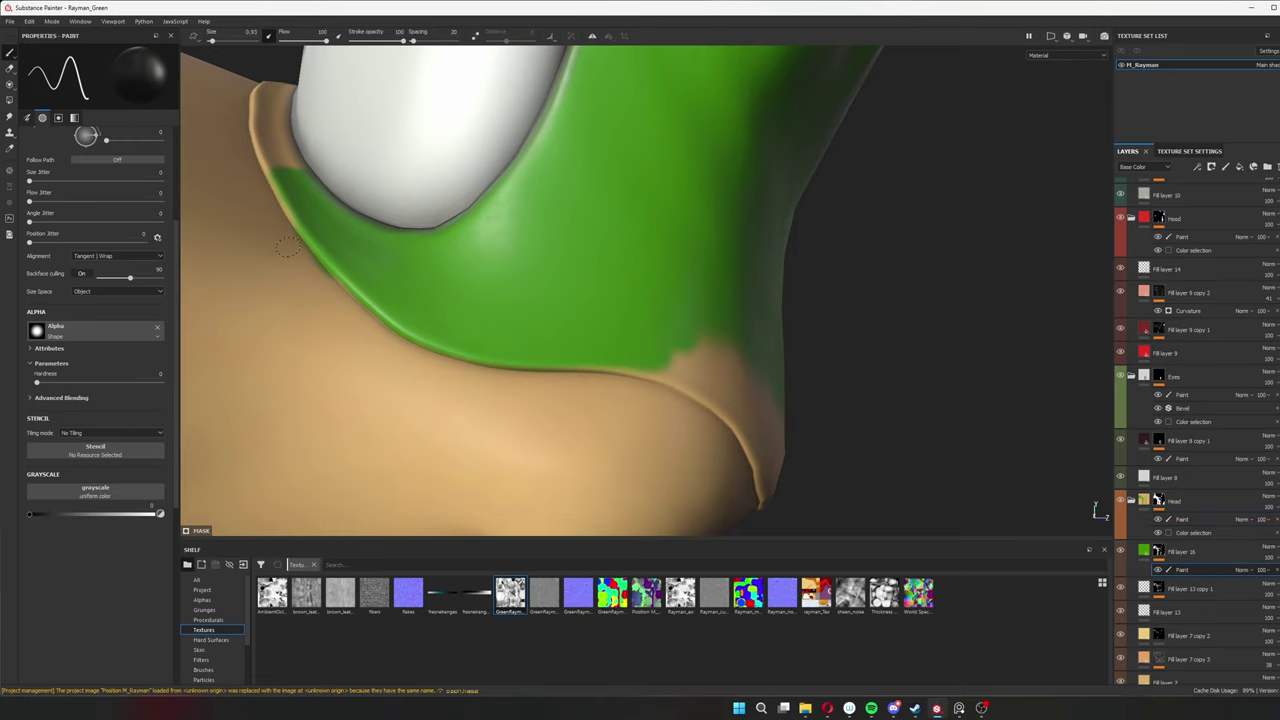
pyautogui.moveTo(282, 232)
pyautogui.keyDown('alt'); pyautogui.mouseDown()
pyautogui.moveTo(474, 305)
pyautogui.moveTo(428, 310)
pyautogui.moveTo(369, 192)
pyautogui.mouseUp(); pyautogui.keyUp('alt')
pyautogui.keyDown('alt'); pyautogui.moveTo(445, 245); pyautogui.dragTo(354, 173); pyautogui.keyUp('alt')
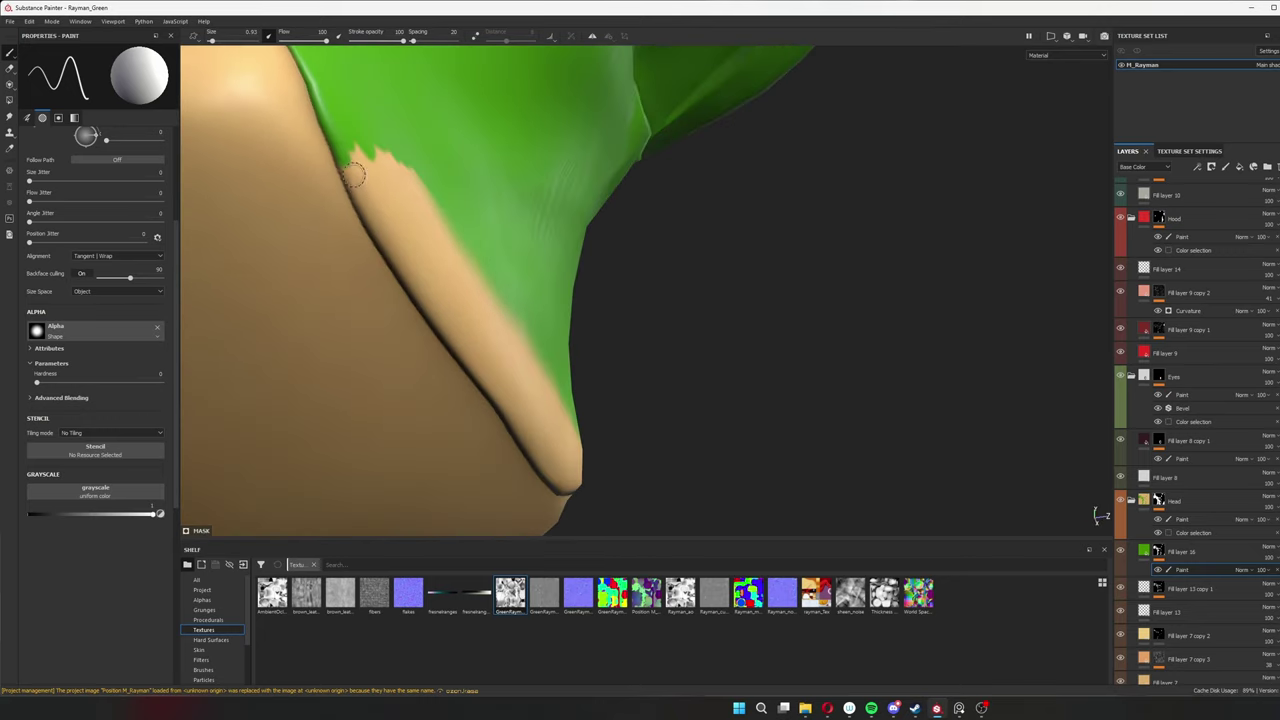
pyautogui.moveTo(409, 207)
pyautogui.keyDown('alt'); pyautogui.mouseDown()
pyautogui.moveTo(372, 202)
pyautogui.moveTo(398, 180)
pyautogui.moveTo(375, 165)
pyautogui.mouseUp(); pyautogui.keyUp('alt')
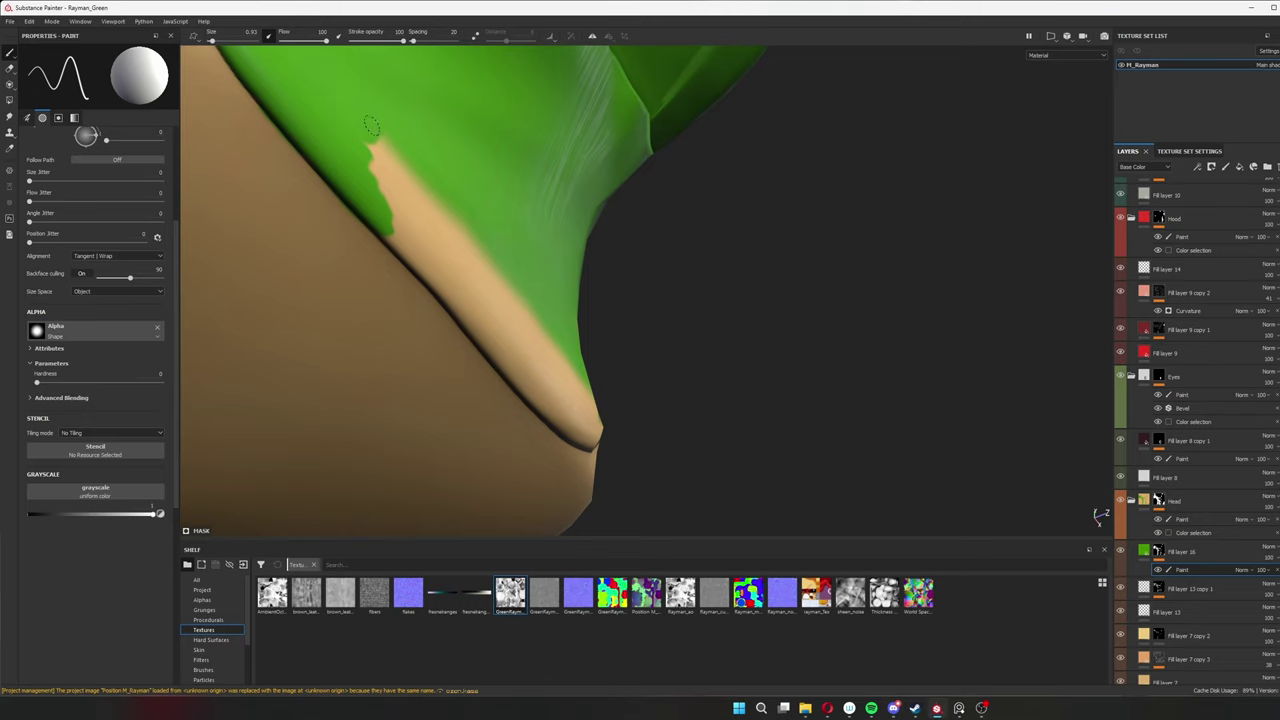
pyautogui.keyDown('alt'); pyautogui.moveTo(451, 203); pyautogui.dragTo(400, 218); pyautogui.keyUp('alt')
pyautogui.moveTo(400, 218)
pyautogui.mouseDown()
pyautogui.moveTo(488, 237)
pyautogui.moveTo(302, 274)
pyautogui.moveTo(318, 328)
pyautogui.moveTo(265, 383)
pyautogui.mouseUp()
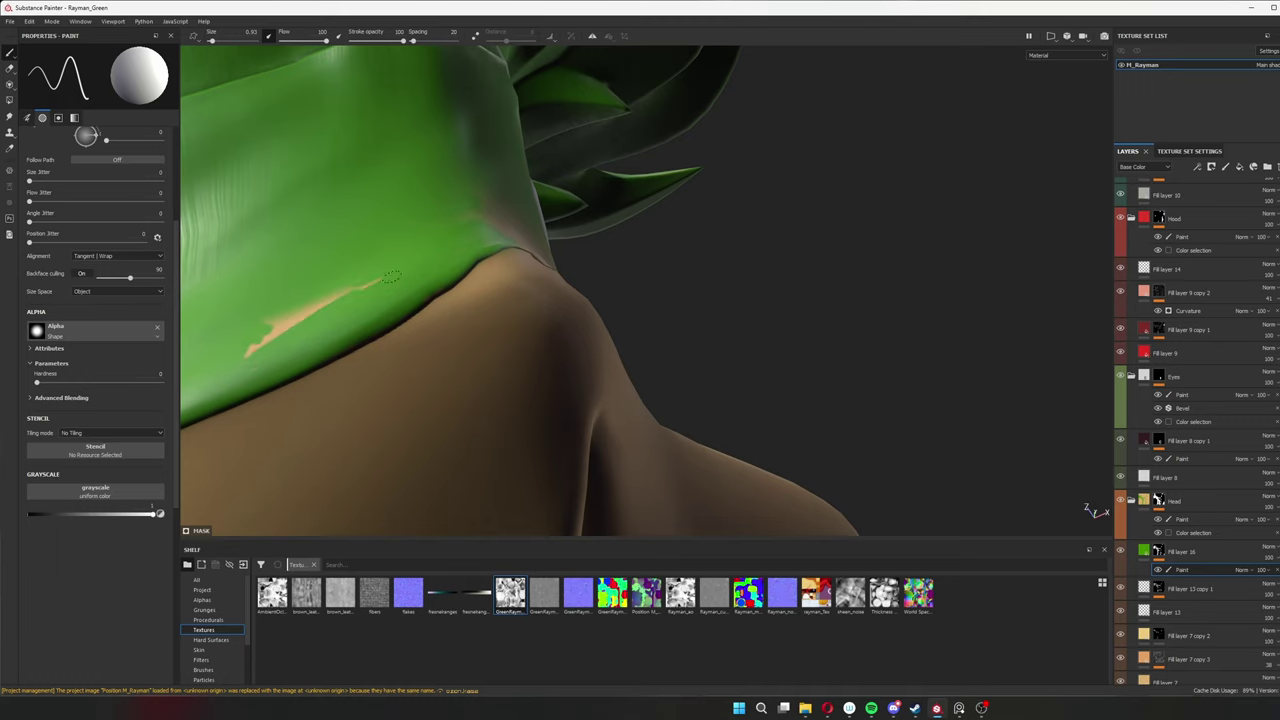
# Orbit around the nose and eyes to inspect the green rim against the tan skin.
pyautogui.moveTo(390, 240)
pyautogui.keyDown('alt'); pyautogui.mouseDown()
pyautogui.moveTo(462, 320)
pyautogui.moveTo(477, 434)
pyautogui.moveTo(394, 407)
pyautogui.mouseUp(); pyautogui.keyUp('alt')
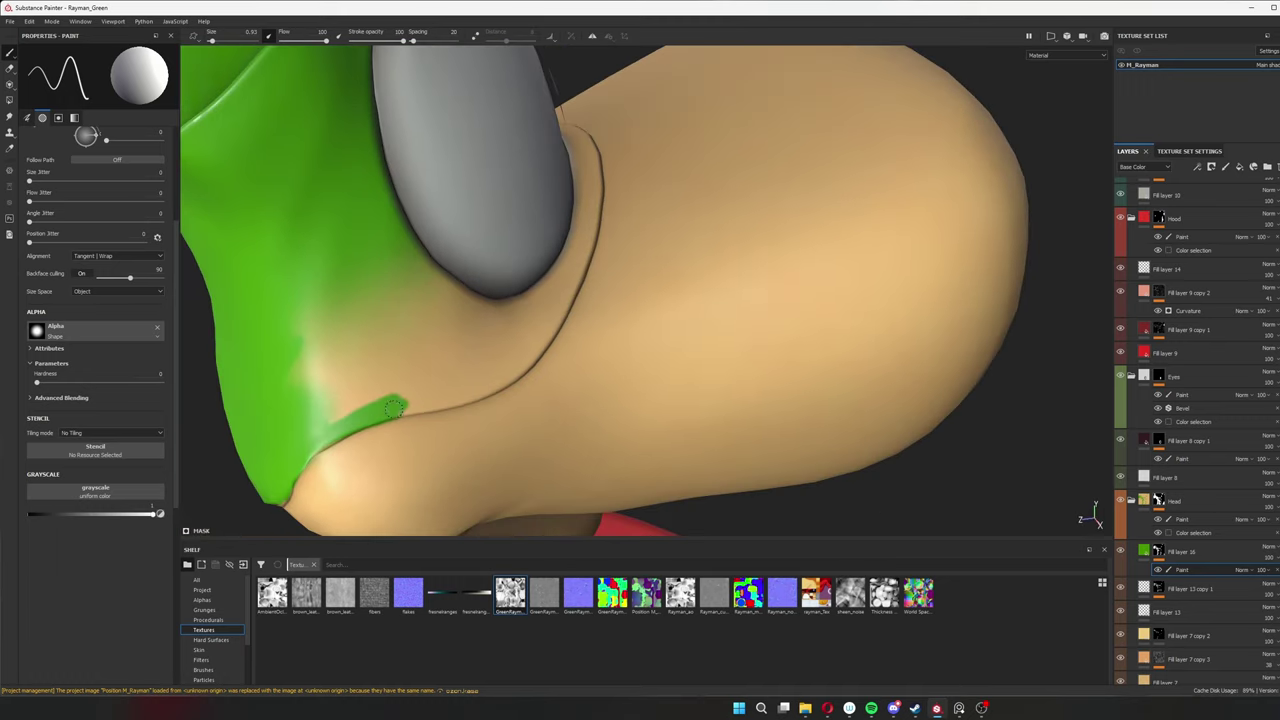
pyautogui.moveTo(503, 397)
pyautogui.keyDown('alt'); pyautogui.mouseDown()
pyautogui.moveTo(545, 358)
pyautogui.moveTo(520, 385)
pyautogui.moveTo(545, 408)
pyautogui.moveTo(656, 422)
pyautogui.moveTo(810, 320)
pyautogui.mouseUp(); pyautogui.keyUp('alt')
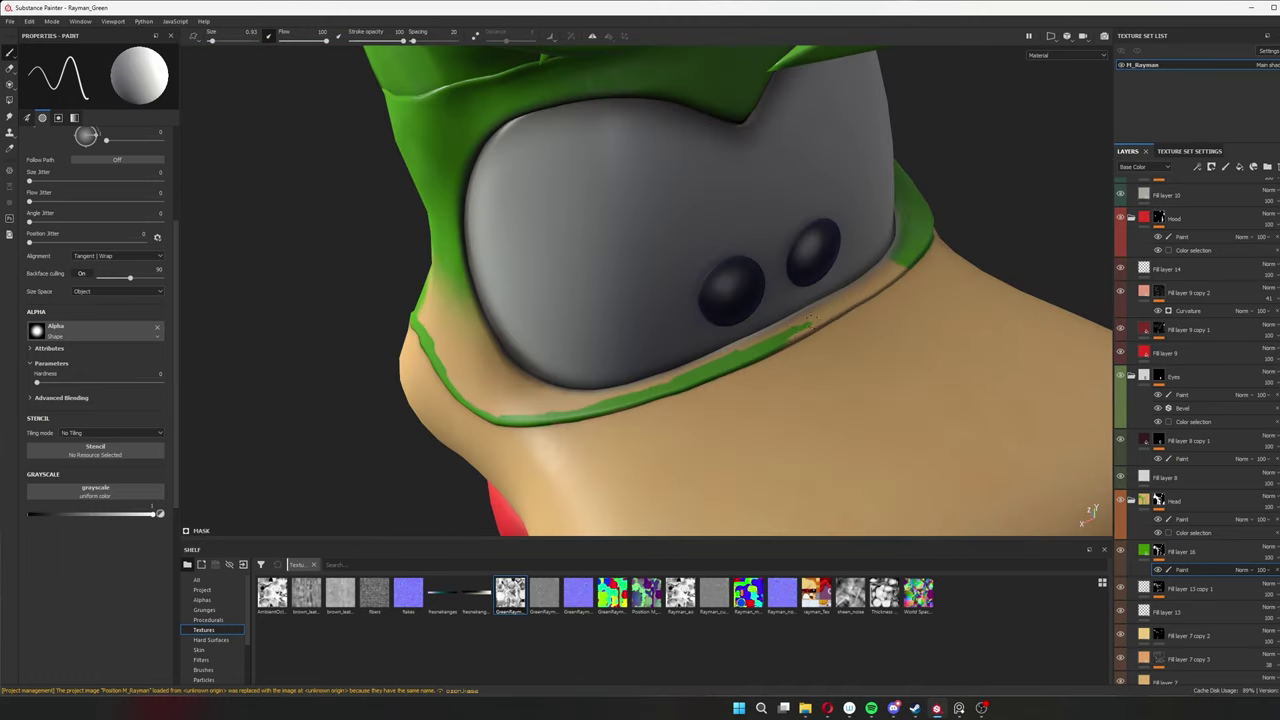
pyautogui.moveTo(625, 383)
pyautogui.keyDown('alt'); pyautogui.mouseDown()
pyautogui.moveTo(661, 346)
pyautogui.moveTo(587, 408)
pyautogui.mouseUp(); pyautogui.keyUp('alt')
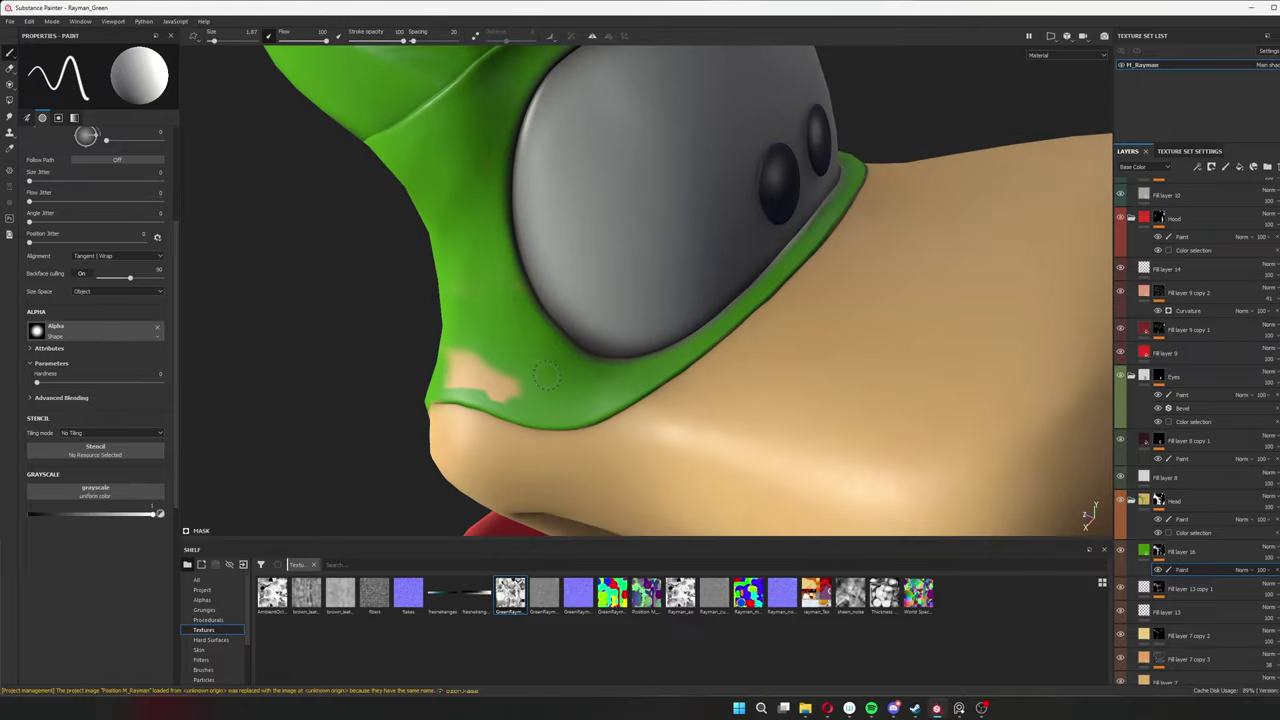
pyautogui.keyDown('alt'); pyautogui.moveTo(500, 380); pyautogui.dragTo(628, 250); pyautogui.keyUp('alt')
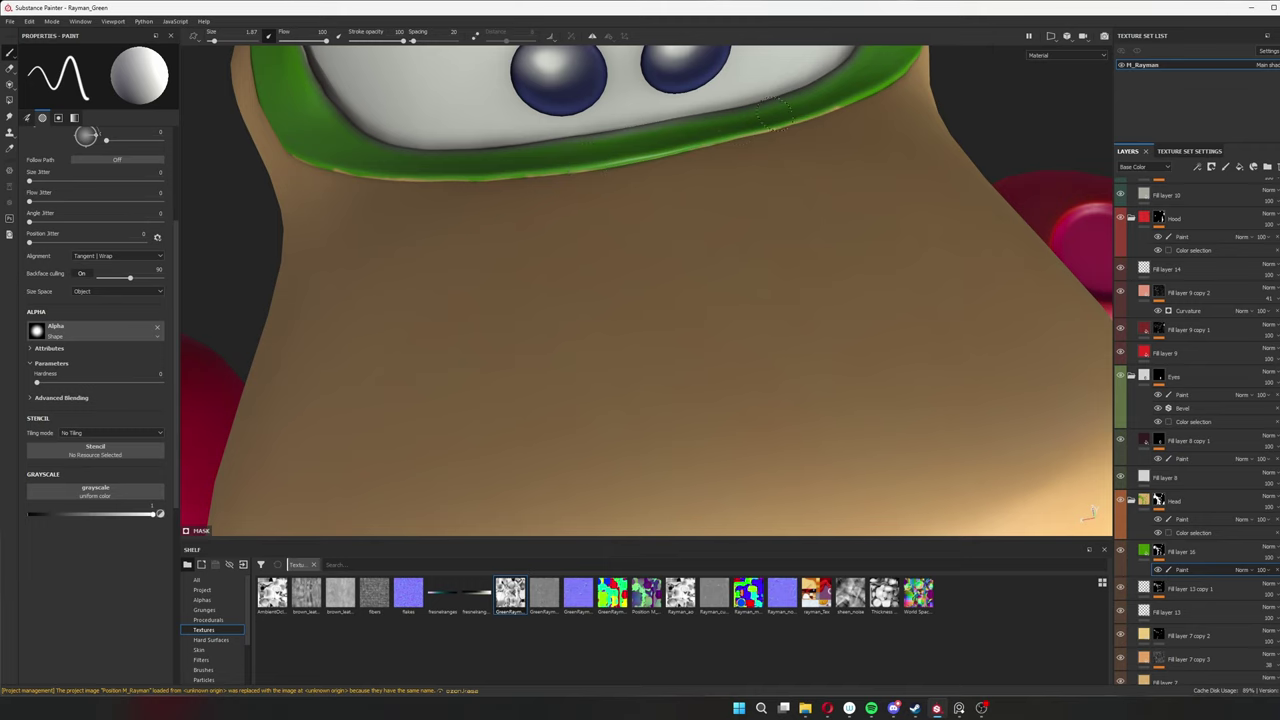
pyautogui.keyDown('alt'); pyautogui.moveTo(774, 114); pyautogui.dragTo(343, 318); pyautogui.keyUp('alt')
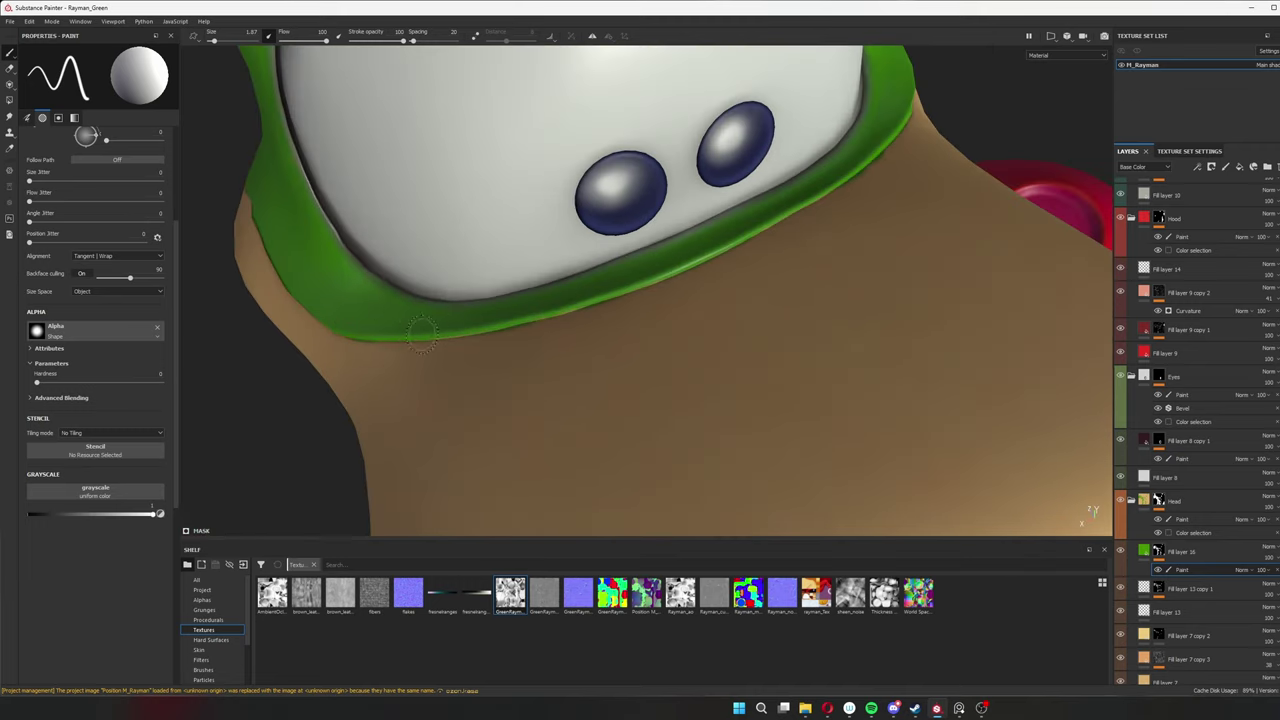
pyautogui.keyDown('alt'); pyautogui.moveTo(422, 333); pyautogui.dragTo(790, 255); pyautogui.keyUp('alt')
# Add a new fill layer above Hands with a green base colour.
pyautogui.press('f')
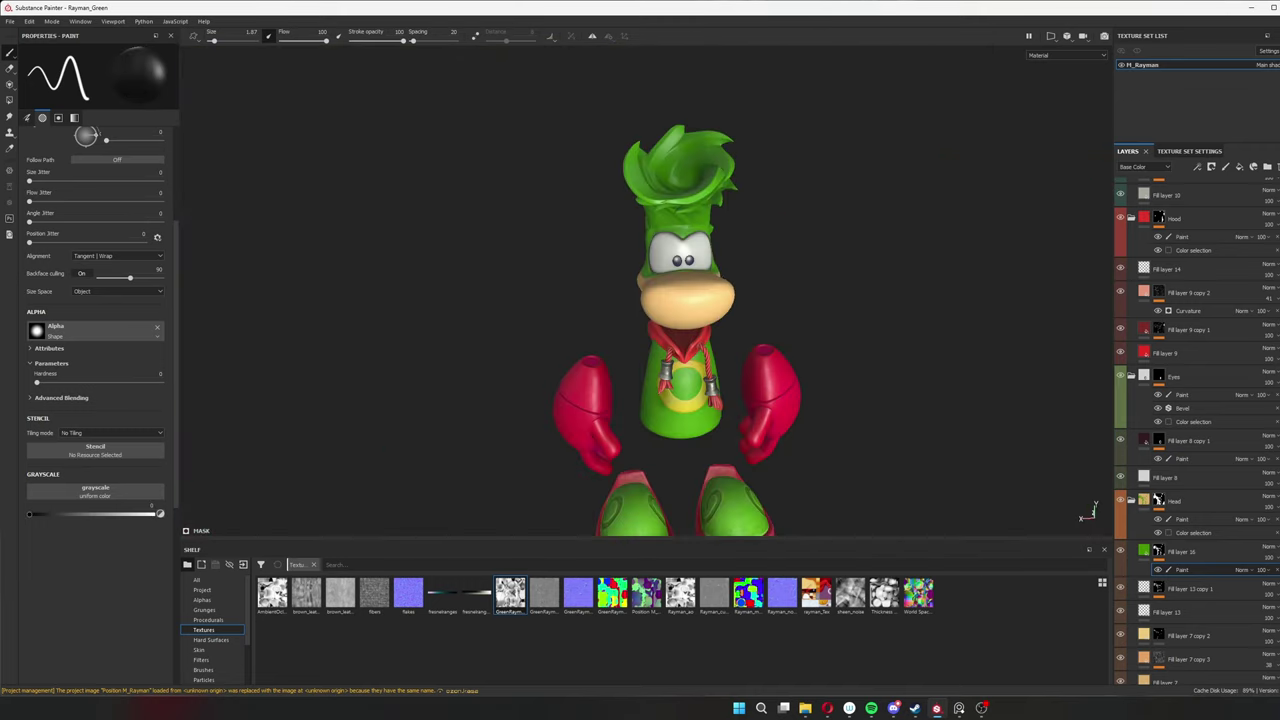
pyautogui.keyDown('alt'); pyautogui.moveTo(820, 390); pyautogui.dragTo(975, 440); pyautogui.keyUp('alt')
pyautogui.scroll(-7, 1190, 430)
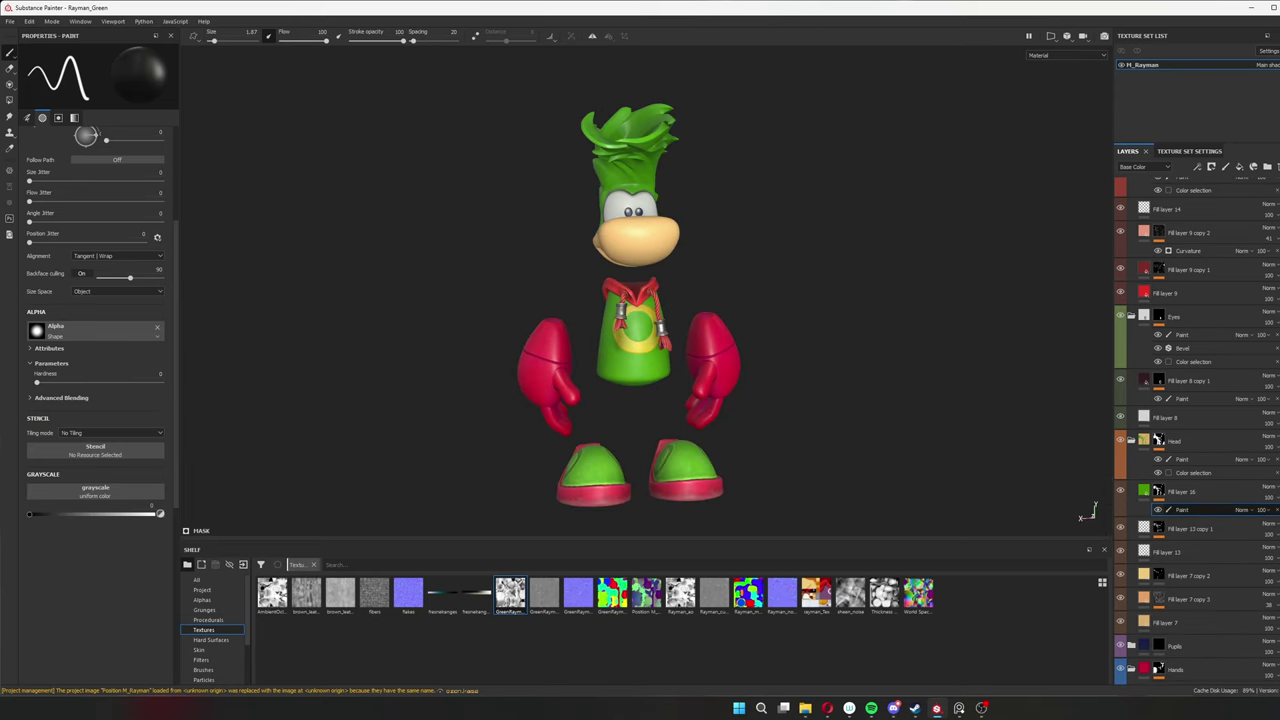
pyautogui.click(1211, 167)
pyautogui.click(95, 295)
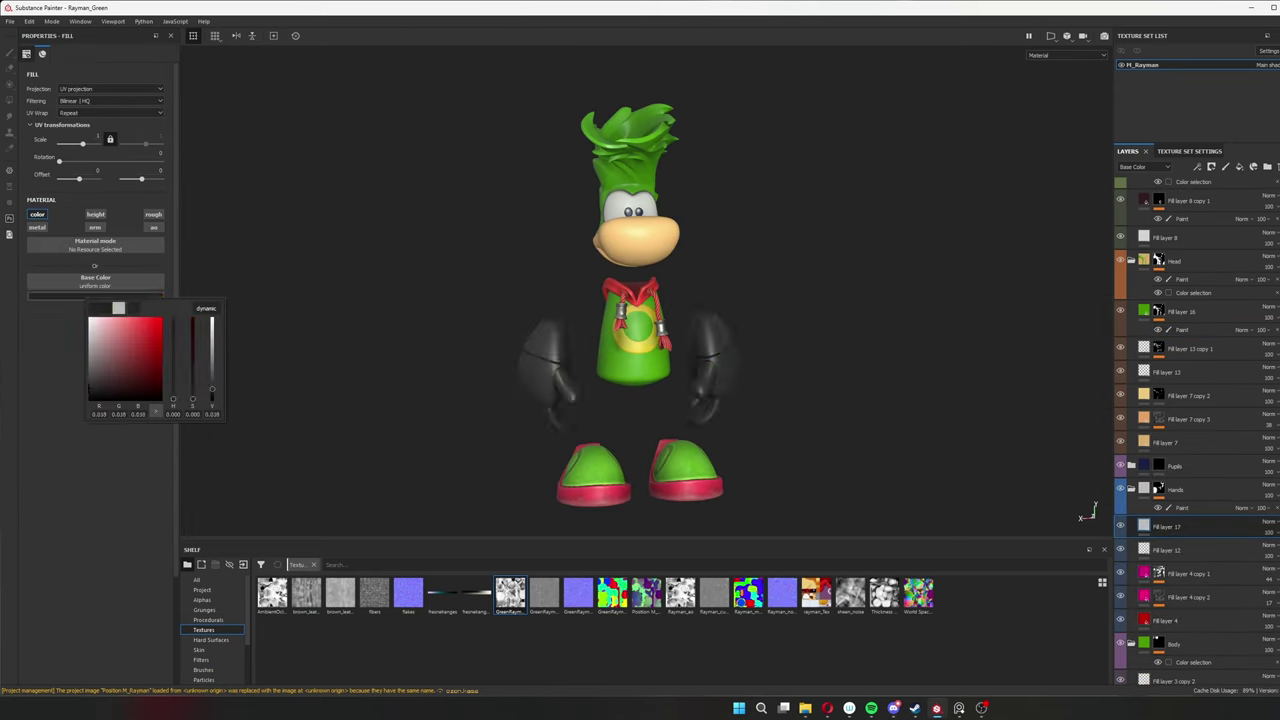
pyautogui.click(120, 340)
# Mask the green fill with a Color Selection mask picking the green ID colour.
pyautogui.click(1211, 167)
pyautogui.click(1225, 248)
pyautogui.click(545, 350)
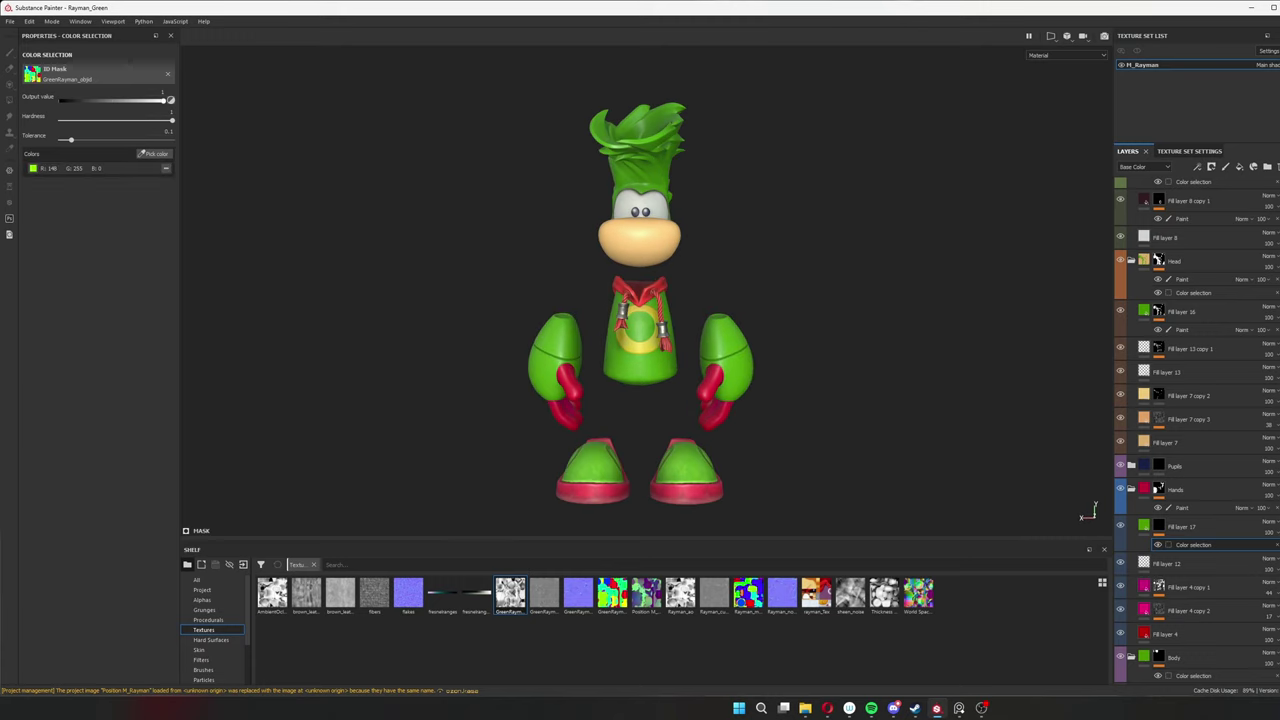
pyautogui.scroll(5, 808, 220)
# Create a new layer folder and add a mask to it.
pyautogui.keyDown('alt'); pyautogui.moveTo(808, 220); pyautogui.dragTo(700, 250); pyautogui.keyUp('alt')
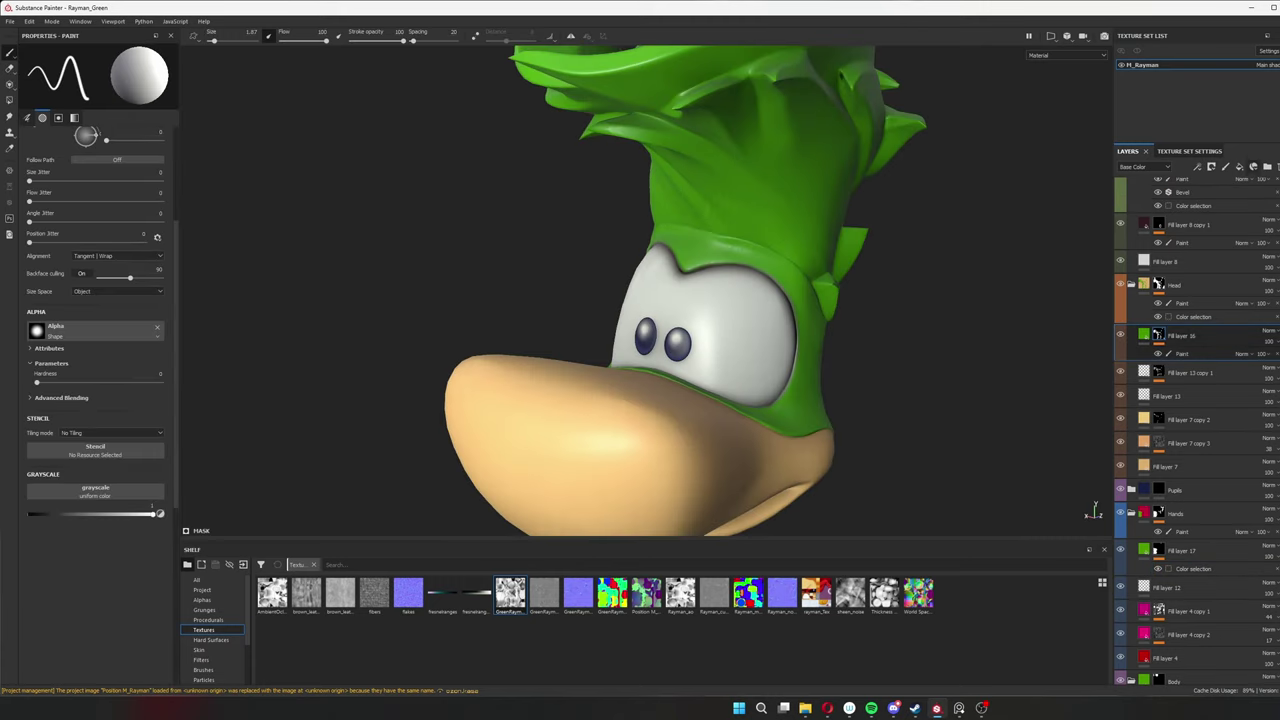
pyautogui.click(1267, 167)
pyautogui.press('Return')
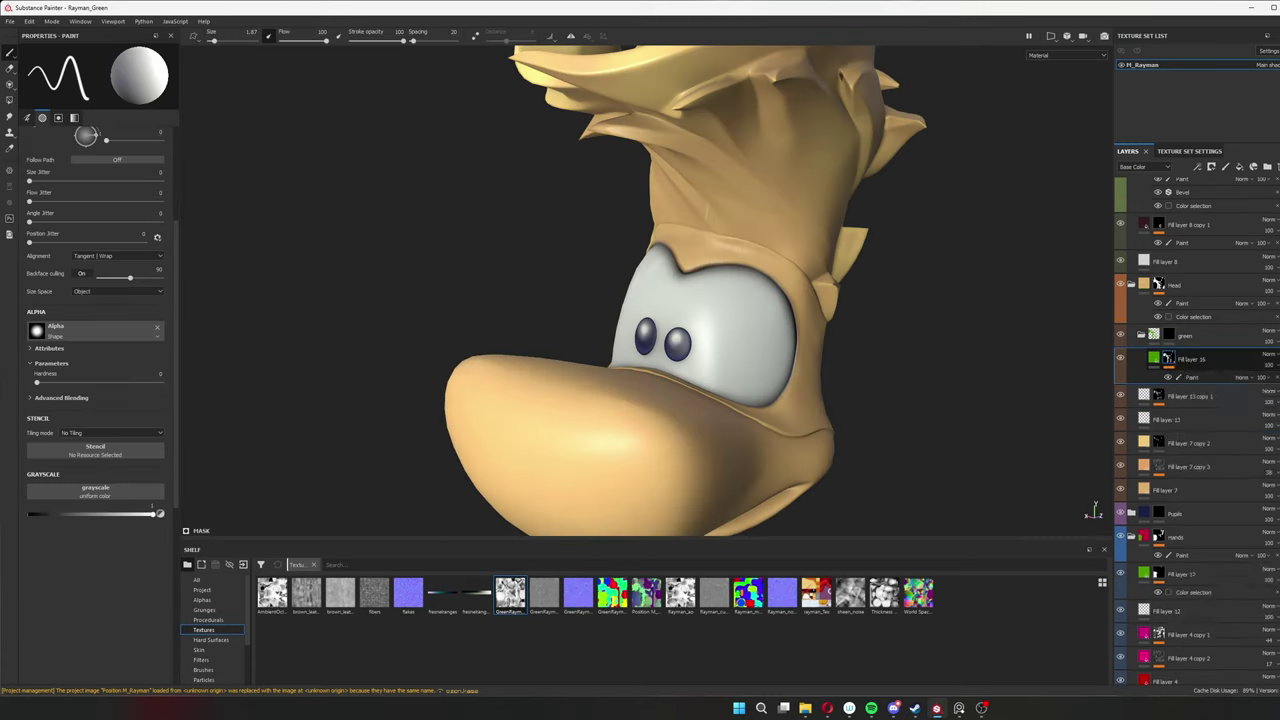
pyautogui.rightClick(1172, 335)
pyautogui.click(1199, 552)
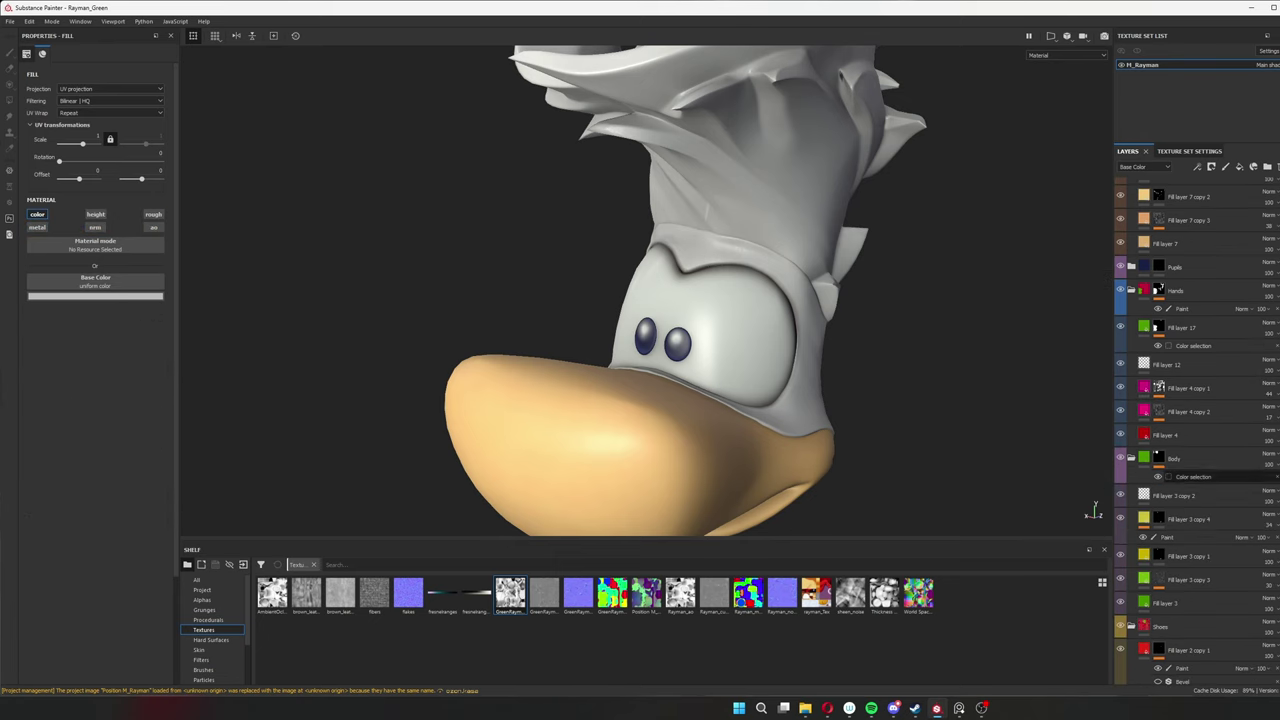
# Drive the hair layer's mask with a Curvature generator, Soft set to 1.
pyautogui.click(95, 282)
pyautogui.scroll(5, 1190, 430)
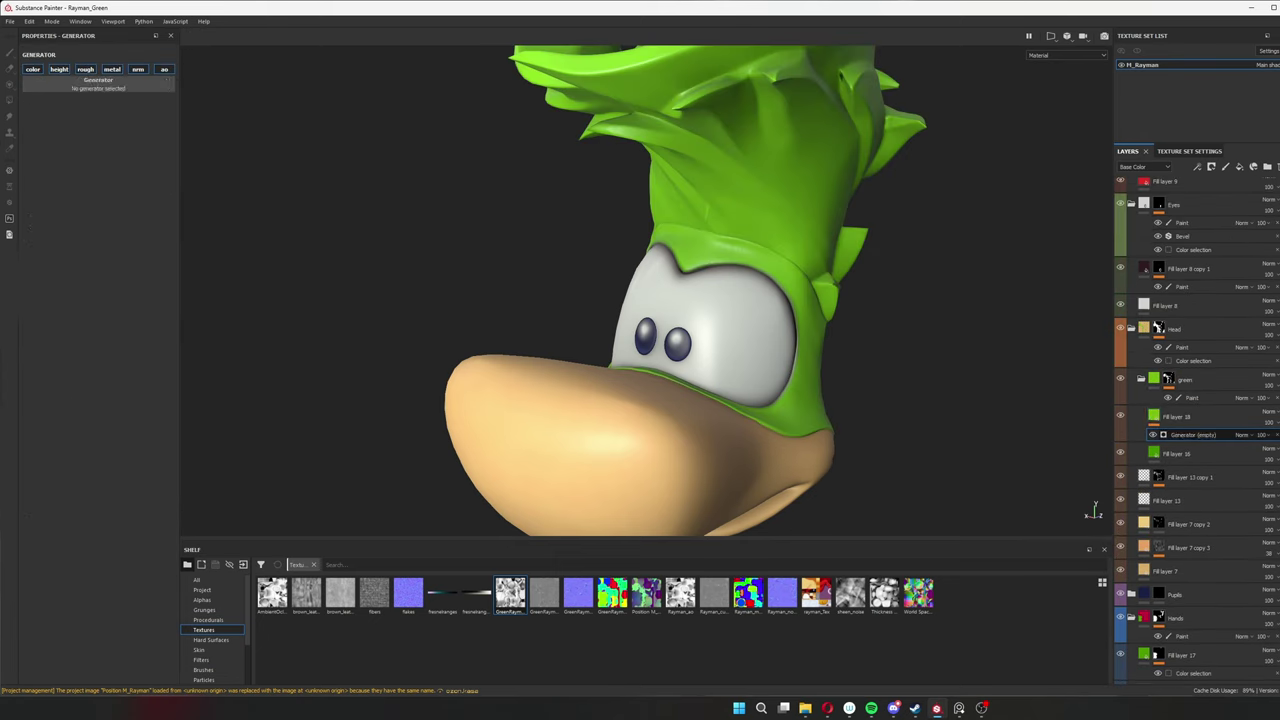
pyautogui.press('1')
pyautogui.keyDown('alt'); pyautogui.moveTo(600, 300); pyautogui.dragTo(900, 300); pyautogui.keyUp('alt')
pyautogui.moveTo(138, 276); pyautogui.dragTo(172, 276)
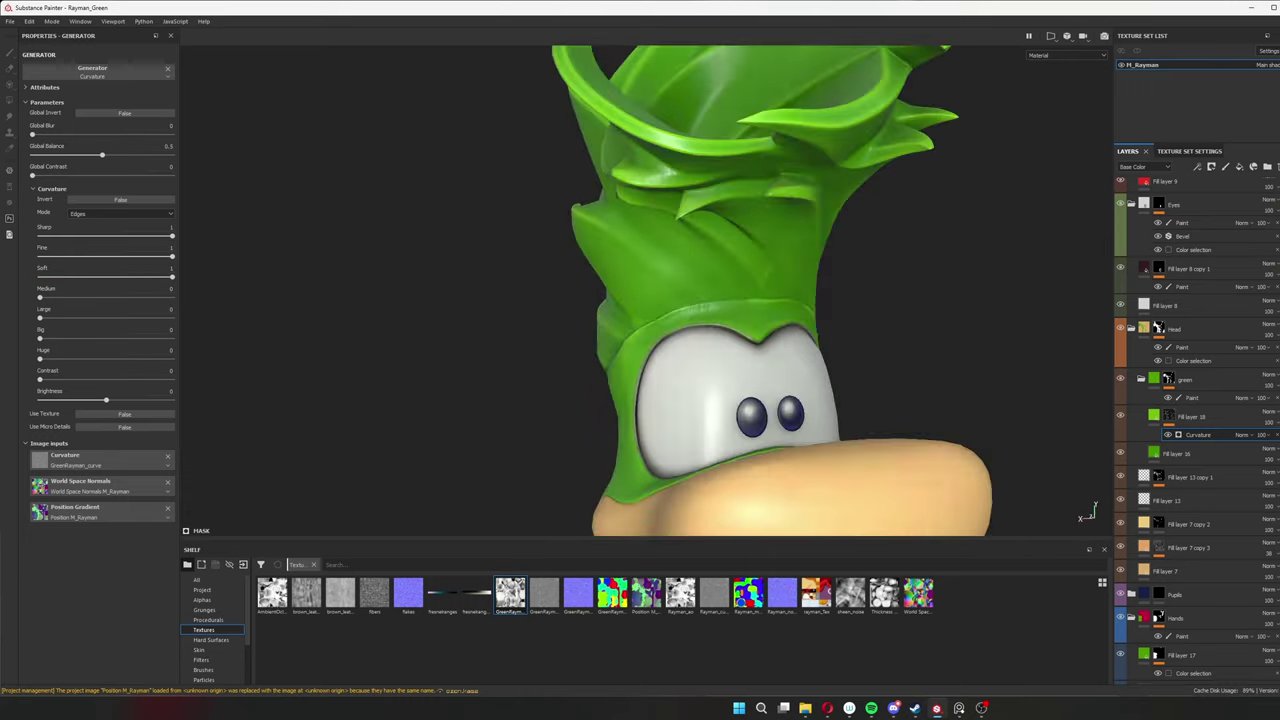
pyautogui.press('f')
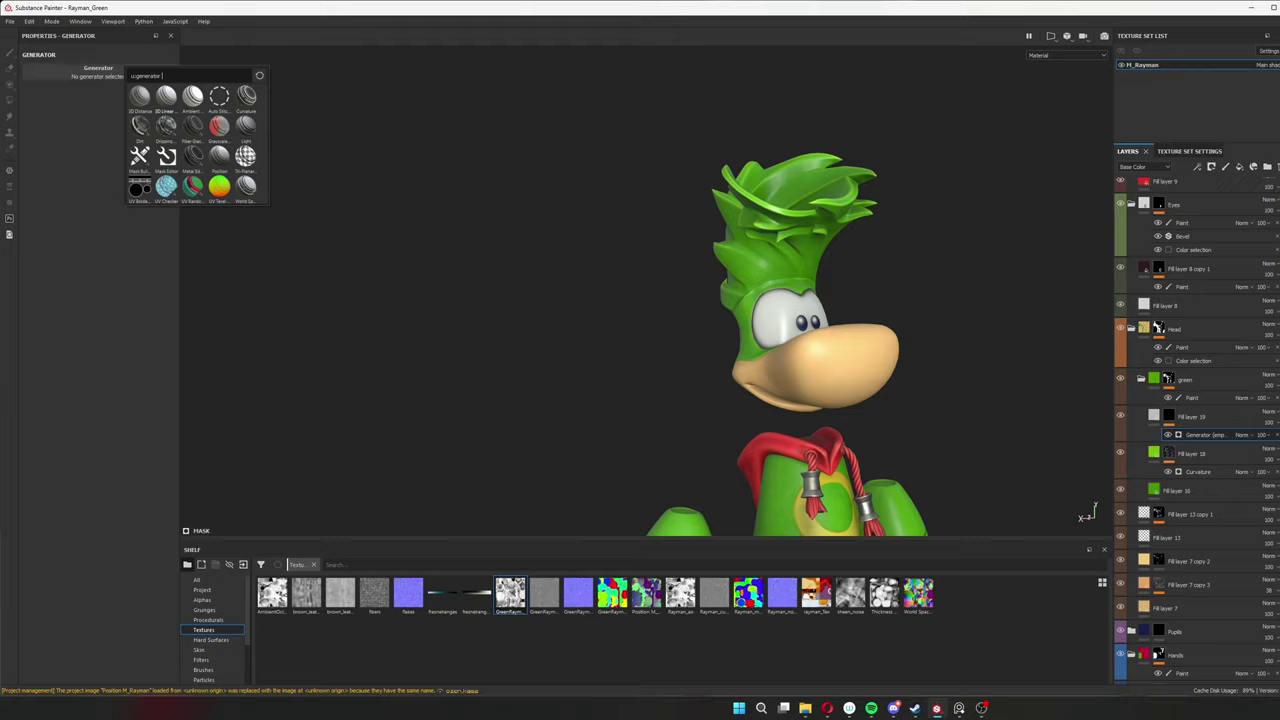
# Add a fill layer with a 3D Linear Gradient generator mask to whiten the hair tips.
pyautogui.click(166, 95)
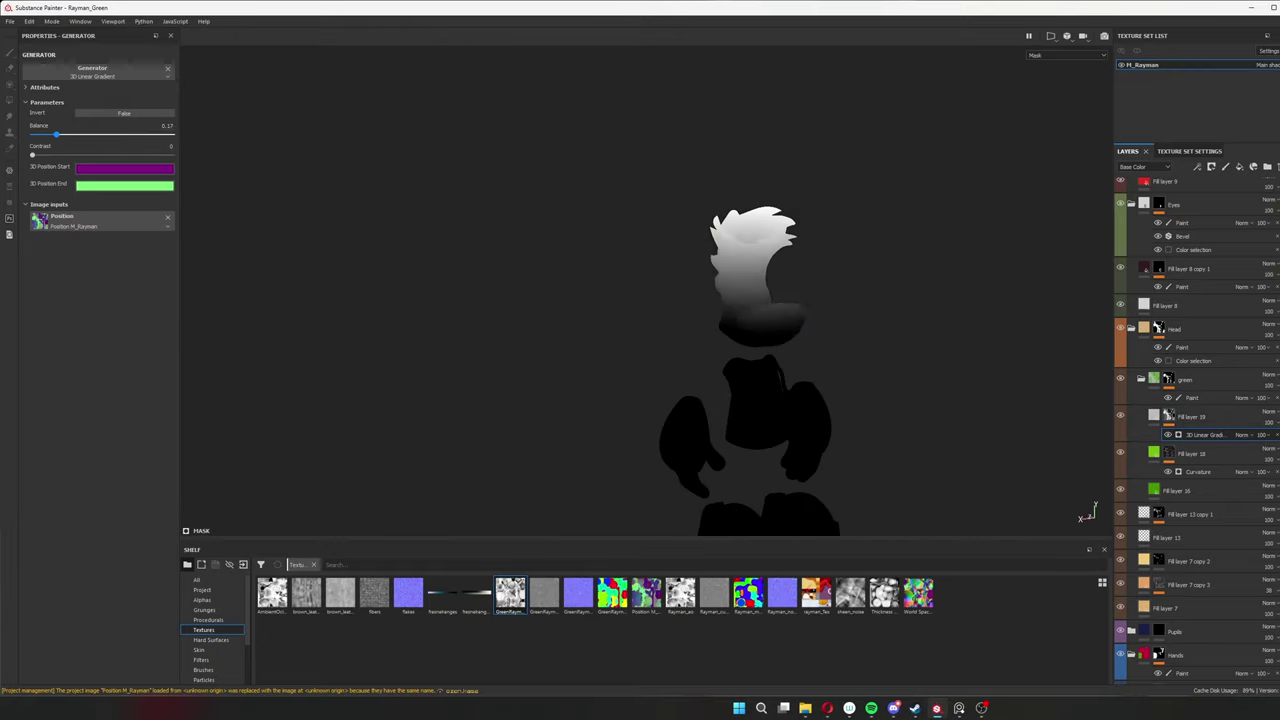
pyautogui.press('m')
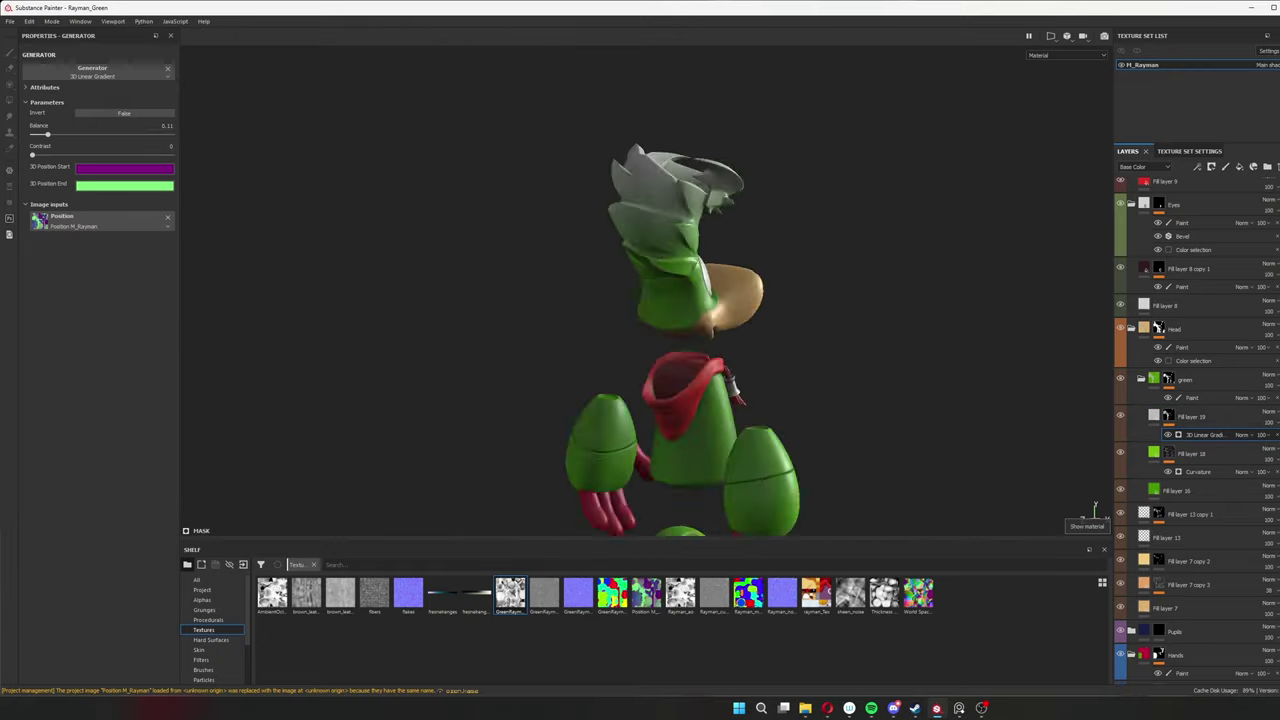
pyautogui.scroll(5, 760, 300)
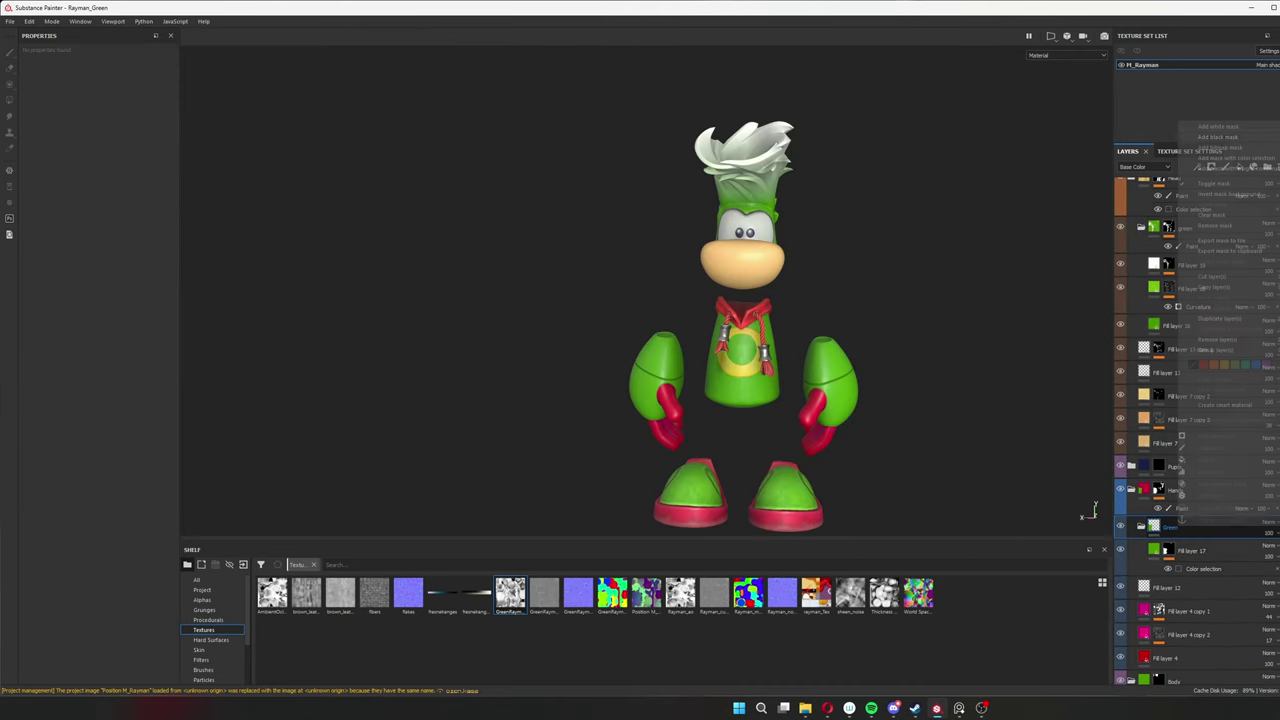
# Move the arm fill into the Green folder, add a curvature-masked fill and a red fill layer.
pyautogui.rightClick(1168, 232)
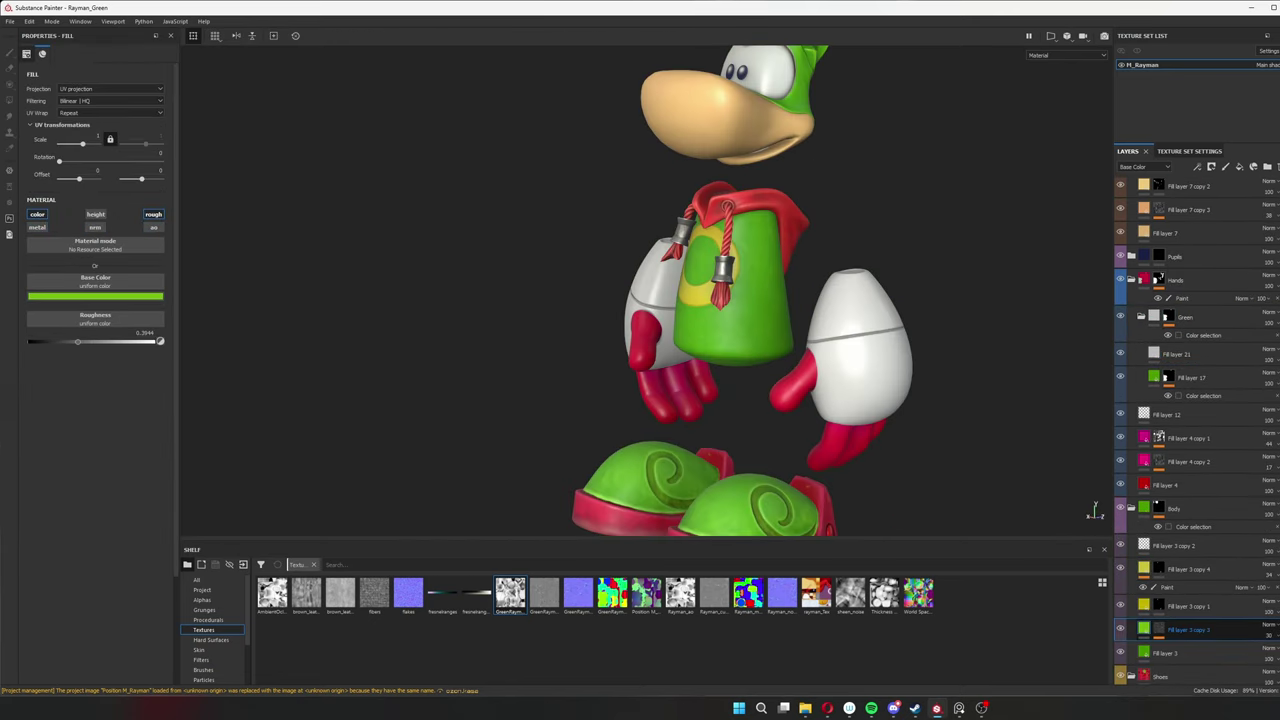
pyautogui.moveTo(1190, 629); pyautogui.dragTo(1190, 354)
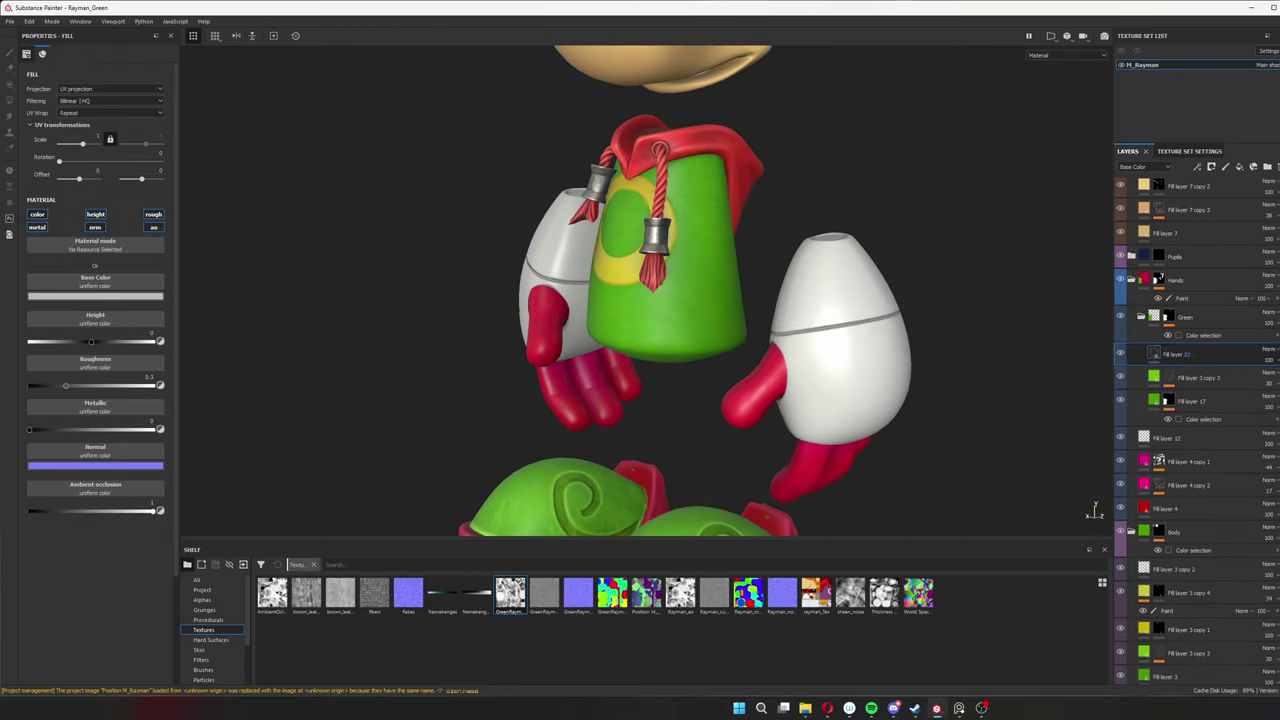
pyautogui.rightClick(1168, 354)
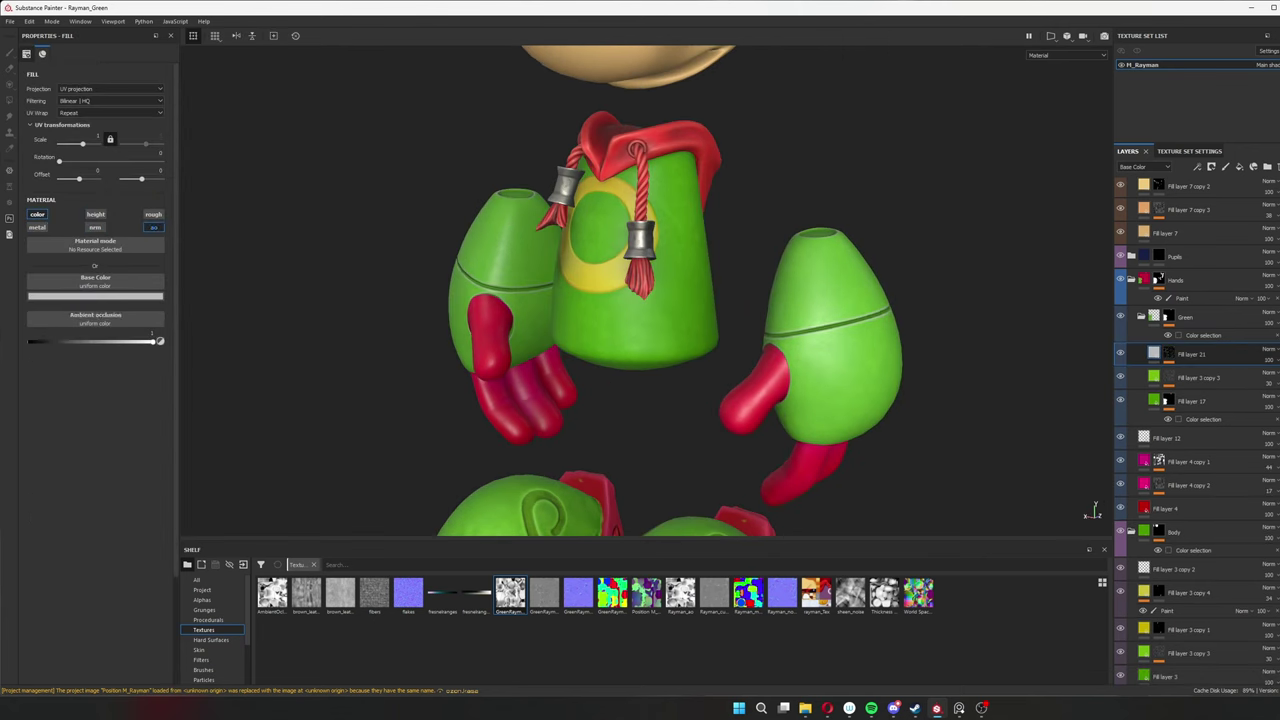
pyautogui.click(140, 297)
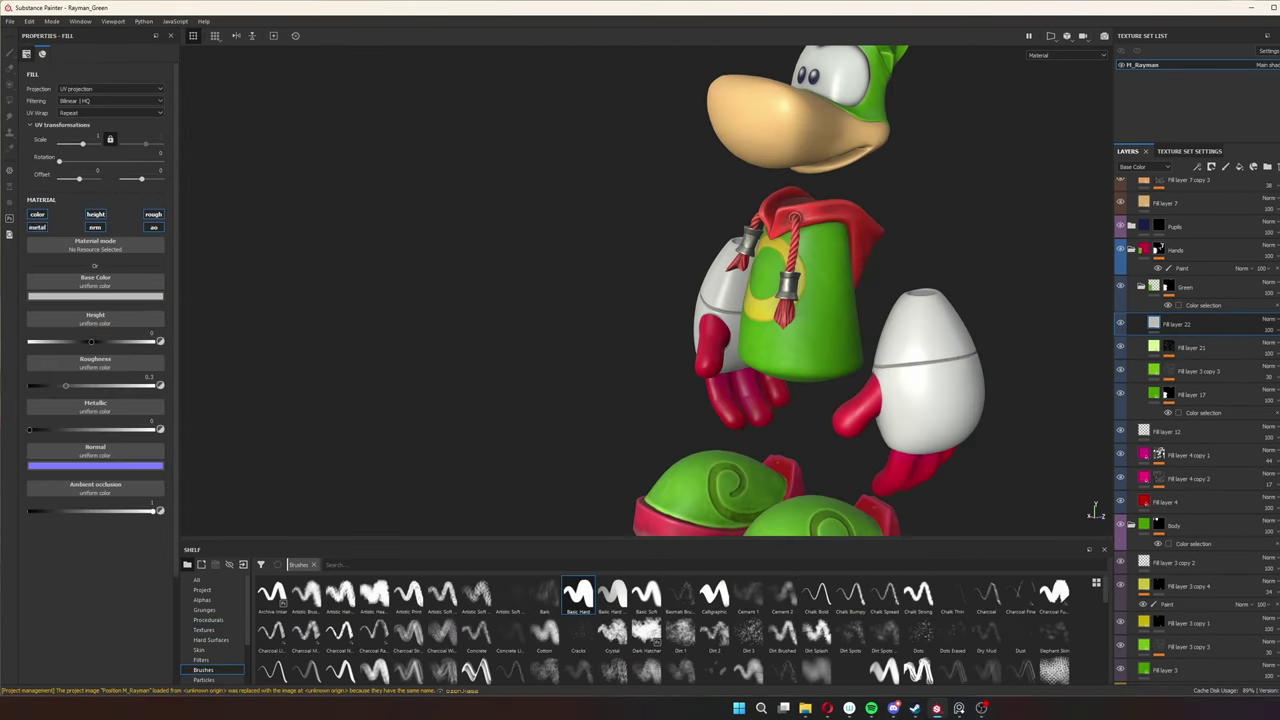
pyautogui.click(95, 296)
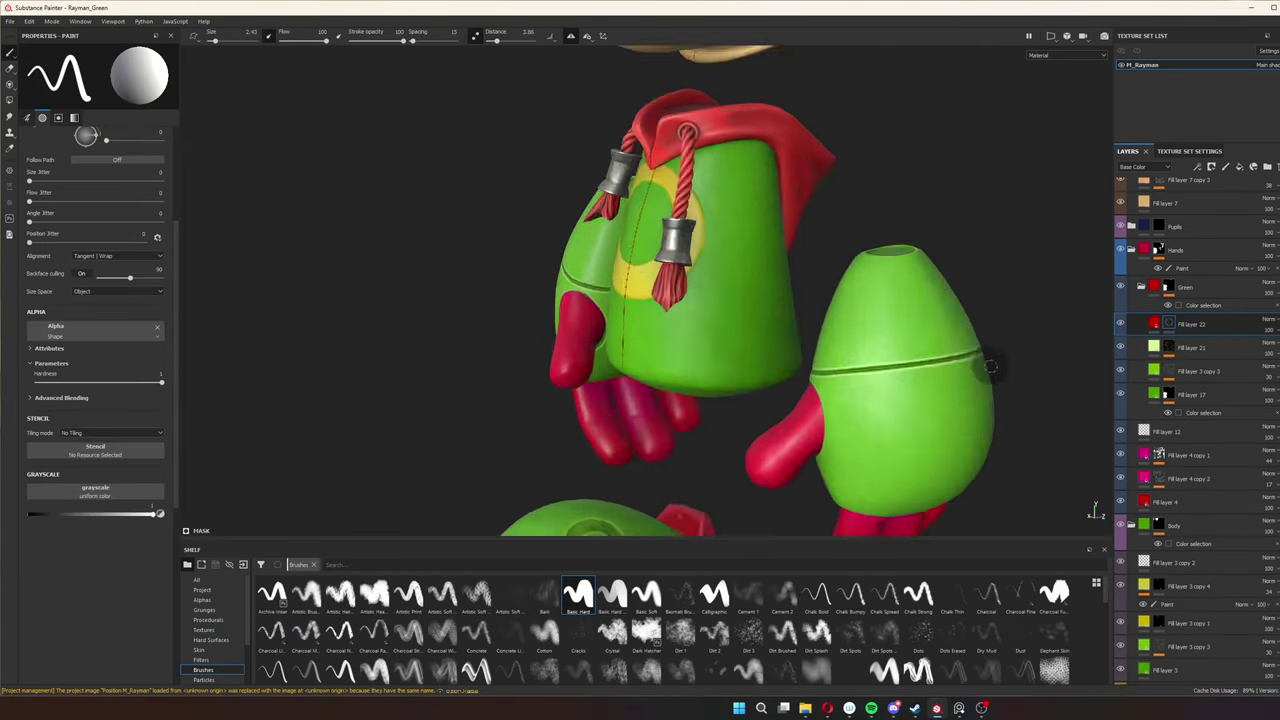
# Paint a red spiral on the right arm shell and check it from several angles.
pyautogui.moveTo(983, 323)
pyautogui.mouseDown()
pyautogui.moveTo(947, 448)
pyautogui.moveTo(897, 363)
pyautogui.mouseUp()
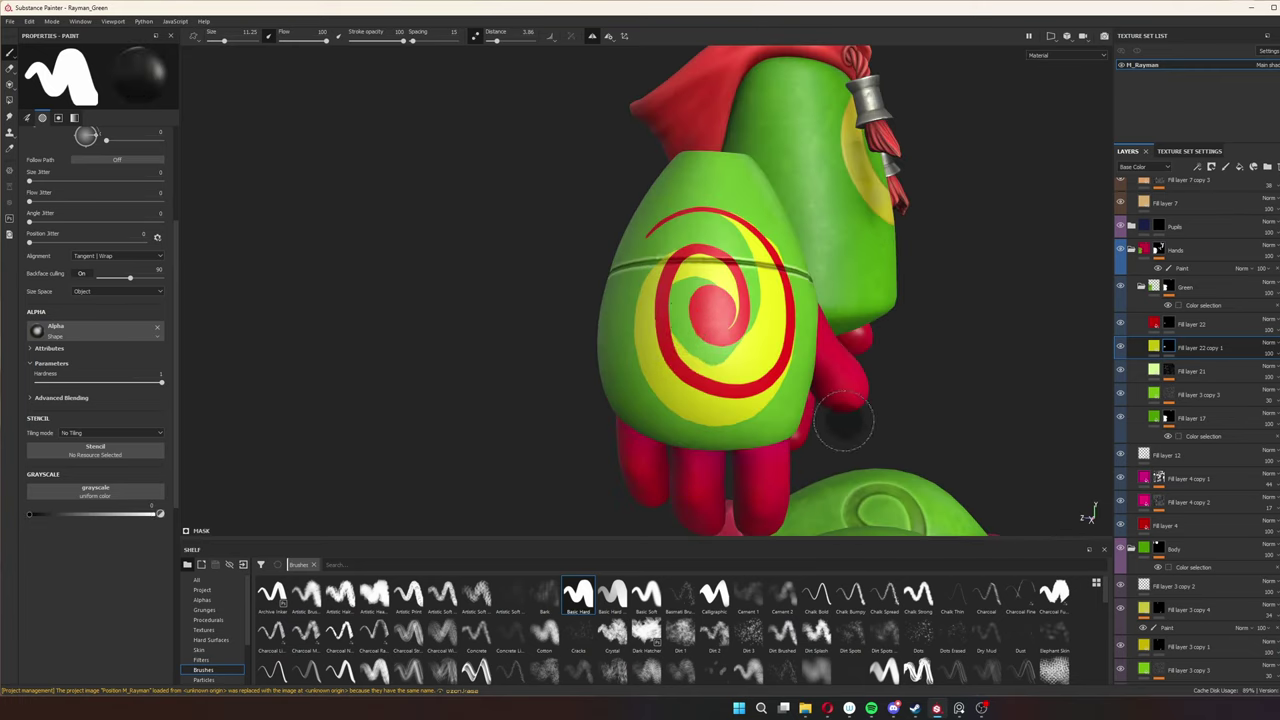
pyautogui.keyDown('alt'); pyautogui.moveTo(755, 295); pyautogui.dragTo(662, 210); pyautogui.keyUp('alt')
pyautogui.keyDown('alt'); pyautogui.moveTo(722, 452); pyautogui.dragTo(700, 435); pyautogui.keyUp('alt')
pyautogui.keyDown('alt'); pyautogui.moveTo(700, 435); pyautogui.dragTo(760, 430, button='right'); pyautogui.keyUp('alt')
pyautogui.keyDown('alt'); pyautogui.moveTo(760, 430); pyautogui.dragTo(836, 422); pyautogui.keyUp('alt')
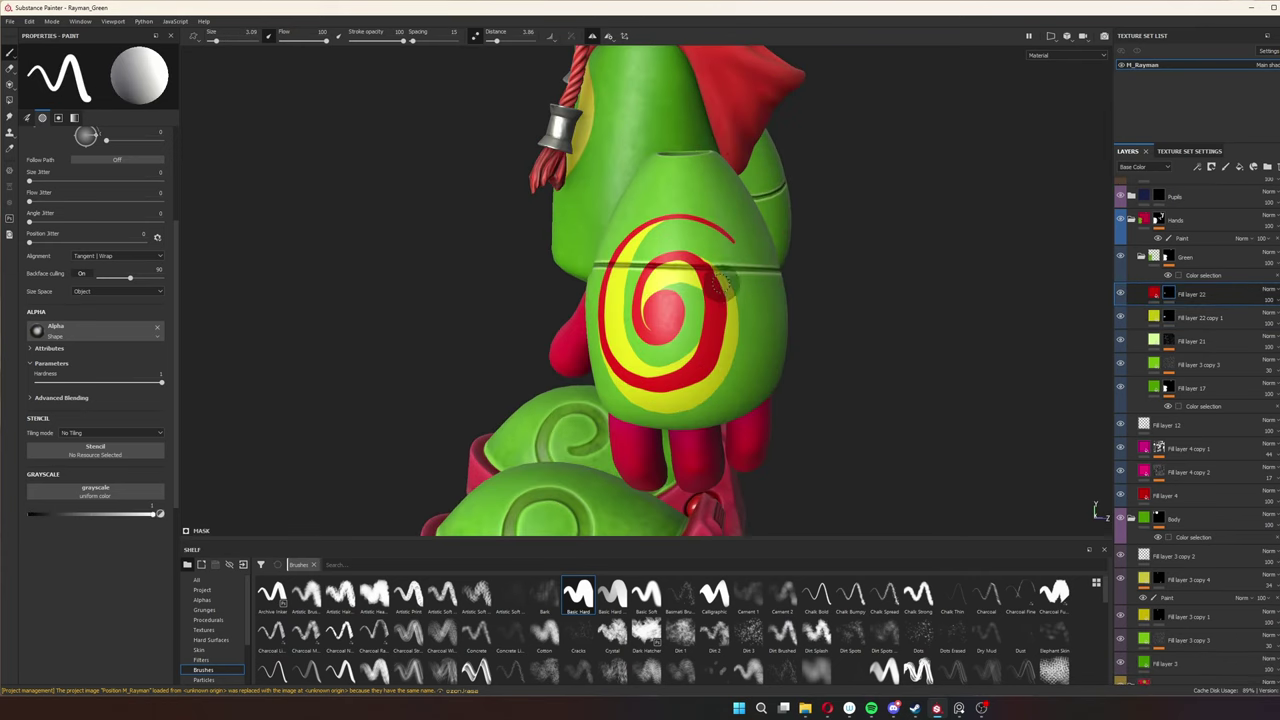
pyautogui.keyDown('alt'); pyautogui.moveTo(507, 400); pyautogui.dragTo(600, 420); pyautogui.keyUp('alt')
pyautogui.moveTo(600, 420)
pyautogui.keyDown('alt'); pyautogui.mouseDown(button='right')
pyautogui.moveTo(894, 451)
pyautogui.moveTo(580, 310)
pyautogui.mouseUp(button='right'); pyautogui.keyUp('alt')
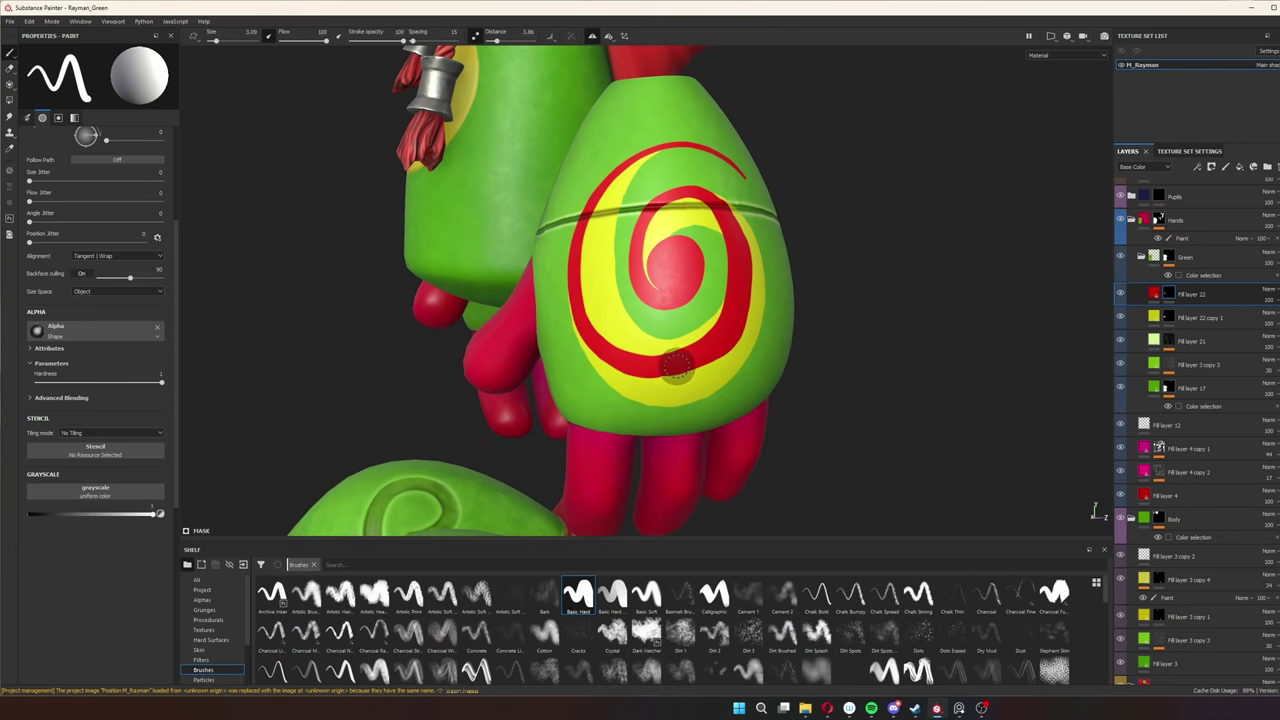
pyautogui.moveTo(678, 250)
pyautogui.keyDown('alt'); pyautogui.mouseDown(button='right')
pyautogui.moveTo(860, 400)
pyautogui.moveTo(520, 300)
pyautogui.mouseUp(button='right'); pyautogui.keyUp('alt')
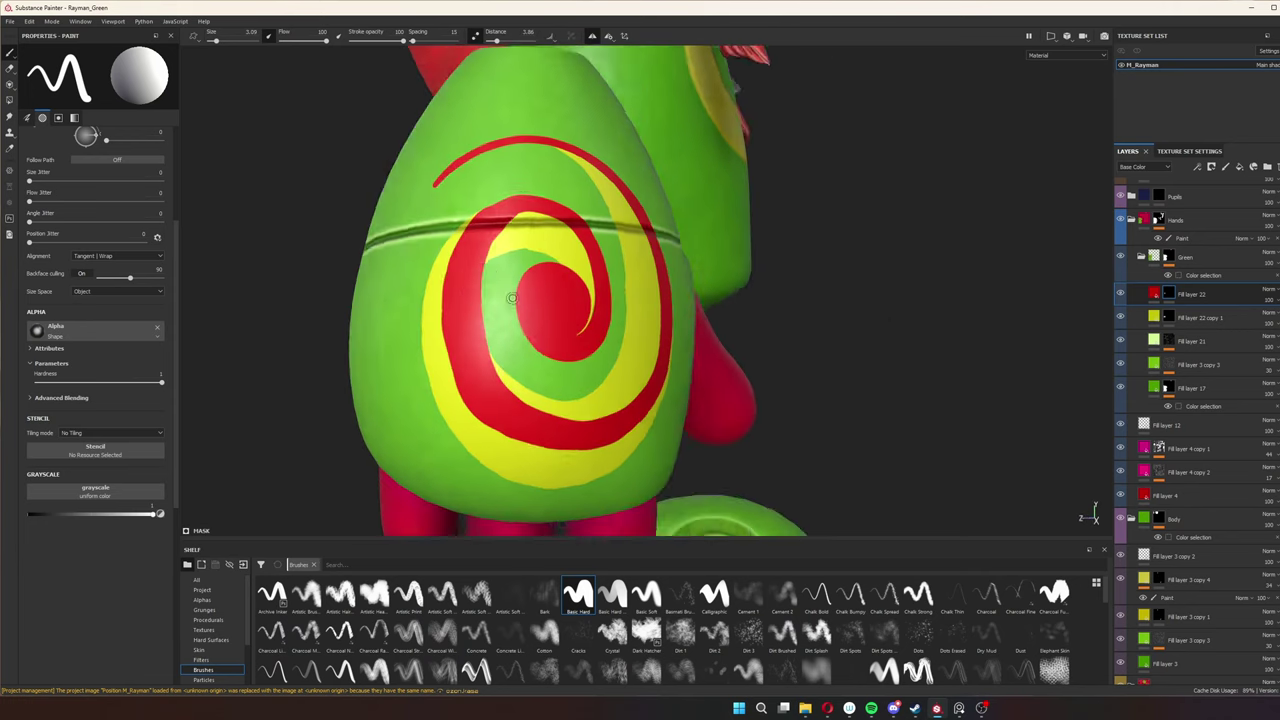
pyautogui.keyDown('alt'); pyautogui.moveTo(520, 300); pyautogui.dragTo(452, 350); pyautogui.keyUp('alt')
pyautogui.moveTo(484, 218)
pyautogui.keyDown('alt'); pyautogui.mouseDown(button='right')
pyautogui.moveTo(760, 440)
pyautogui.moveTo(588, 342)
pyautogui.mouseUp(button='right'); pyautogui.keyUp('alt')
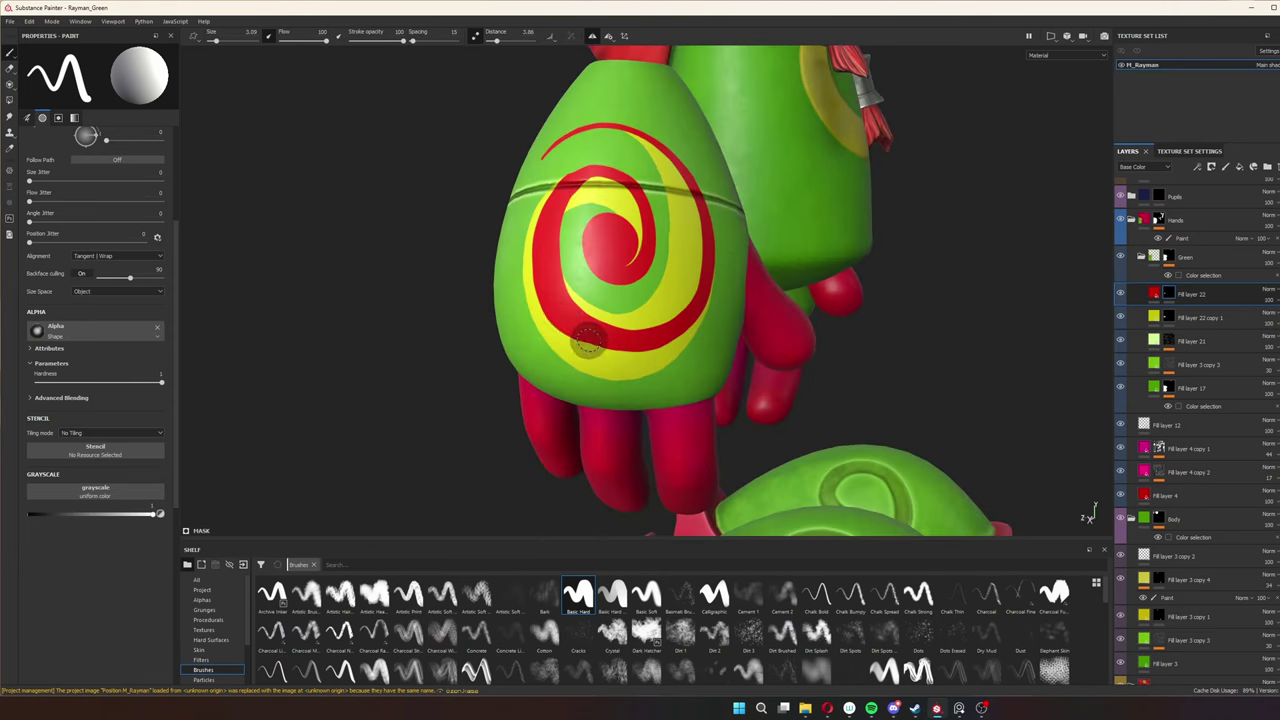
pyautogui.keyDown('alt'); pyautogui.moveTo(780, 231); pyautogui.dragTo(518, 234); pyautogui.keyUp('alt')
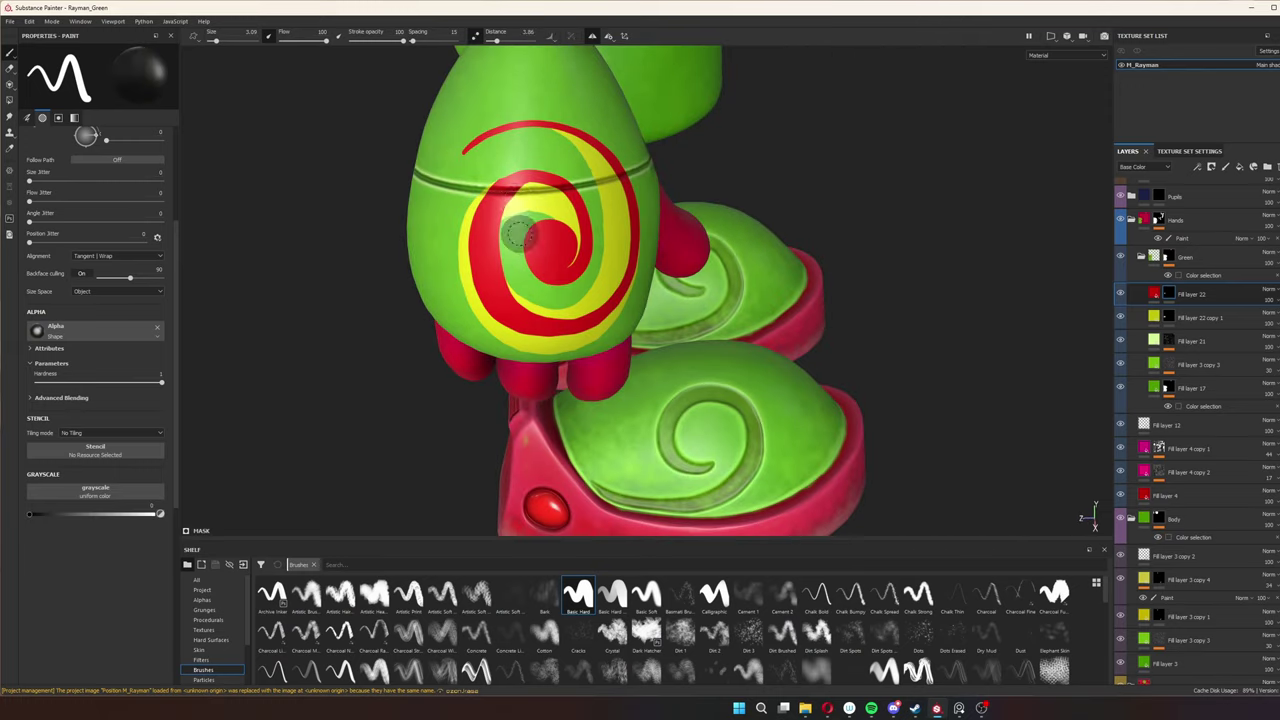
pyautogui.keyDown('alt'); pyautogui.moveTo(522, 178); pyautogui.dragTo(642, 247); pyautogui.keyUp('alt')
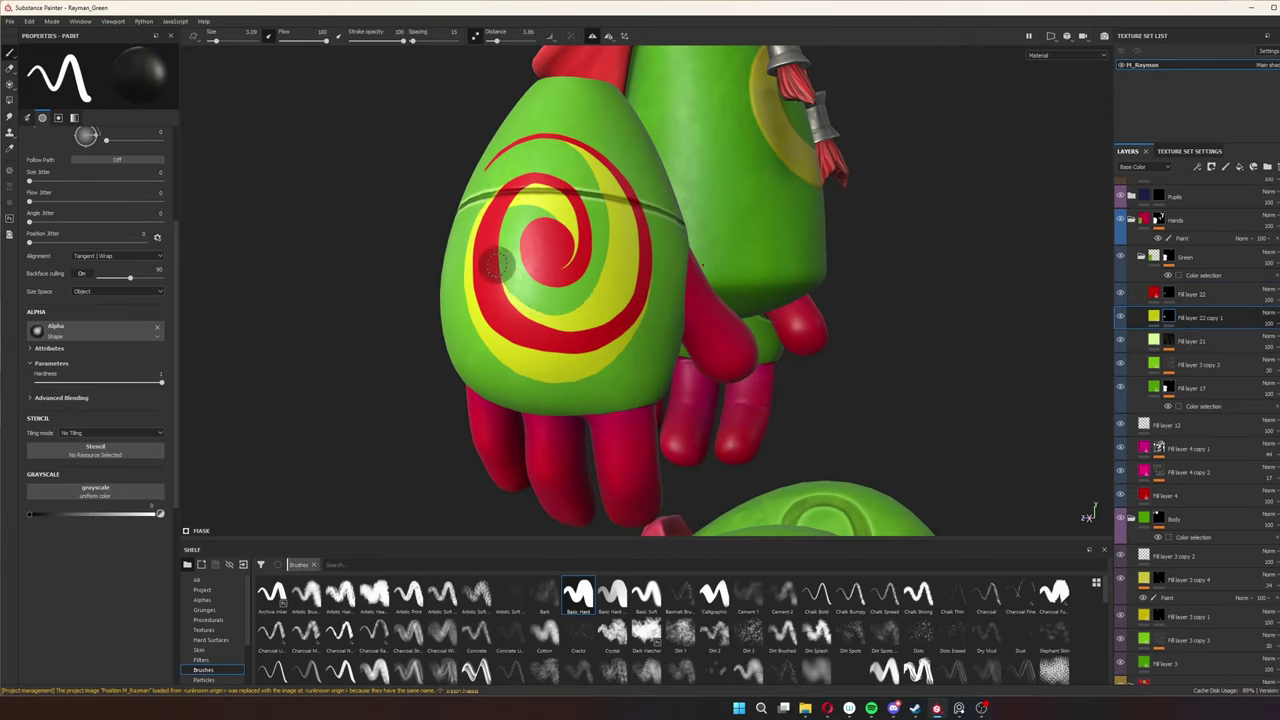
# Orbit and zoom around the arm to inspect the finished spiral from all sides.
pyautogui.scroll(-5, 493, 263)
pyautogui.keyDown('alt'); pyautogui.moveTo(493, 263); pyautogui.dragTo(622, 349); pyautogui.keyUp('alt')
pyautogui.scroll(5, 622, 349)
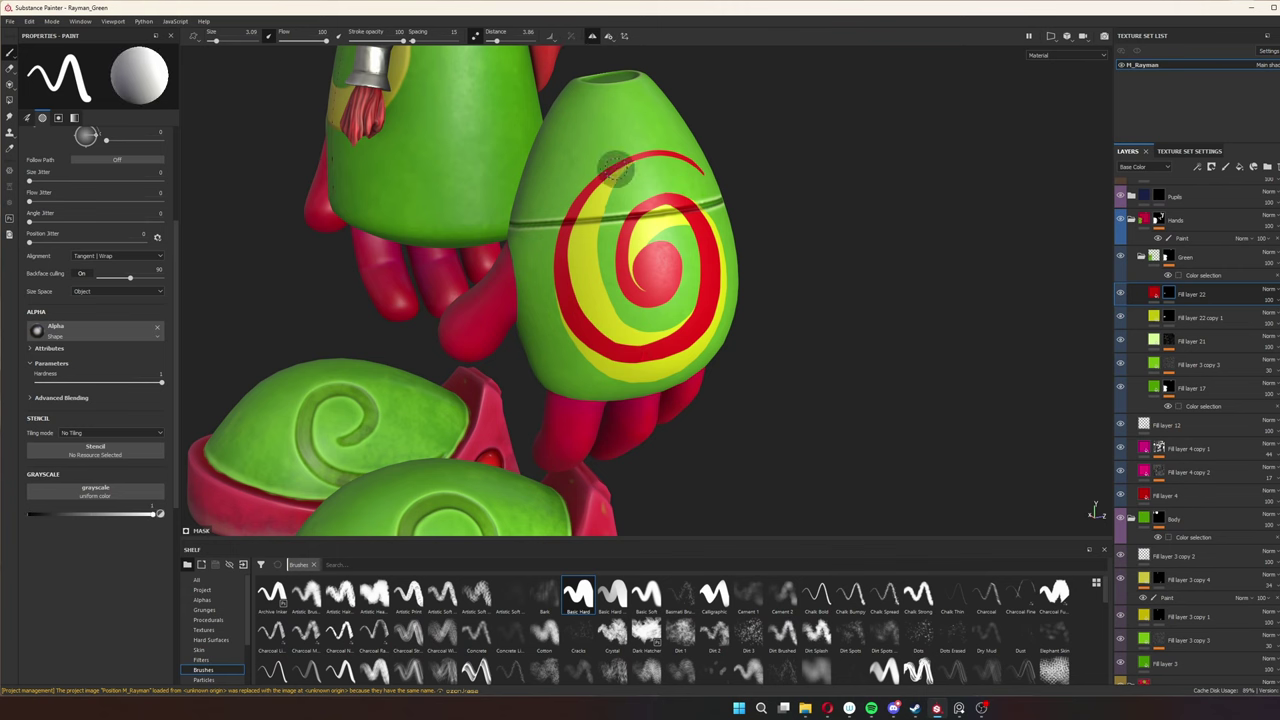
pyautogui.scroll(-5, 614, 168)
pyautogui.keyDown('alt'); pyautogui.moveTo(614, 168); pyautogui.dragTo(584, 368); pyautogui.keyUp('alt')
pyautogui.scroll(5, 584, 368)
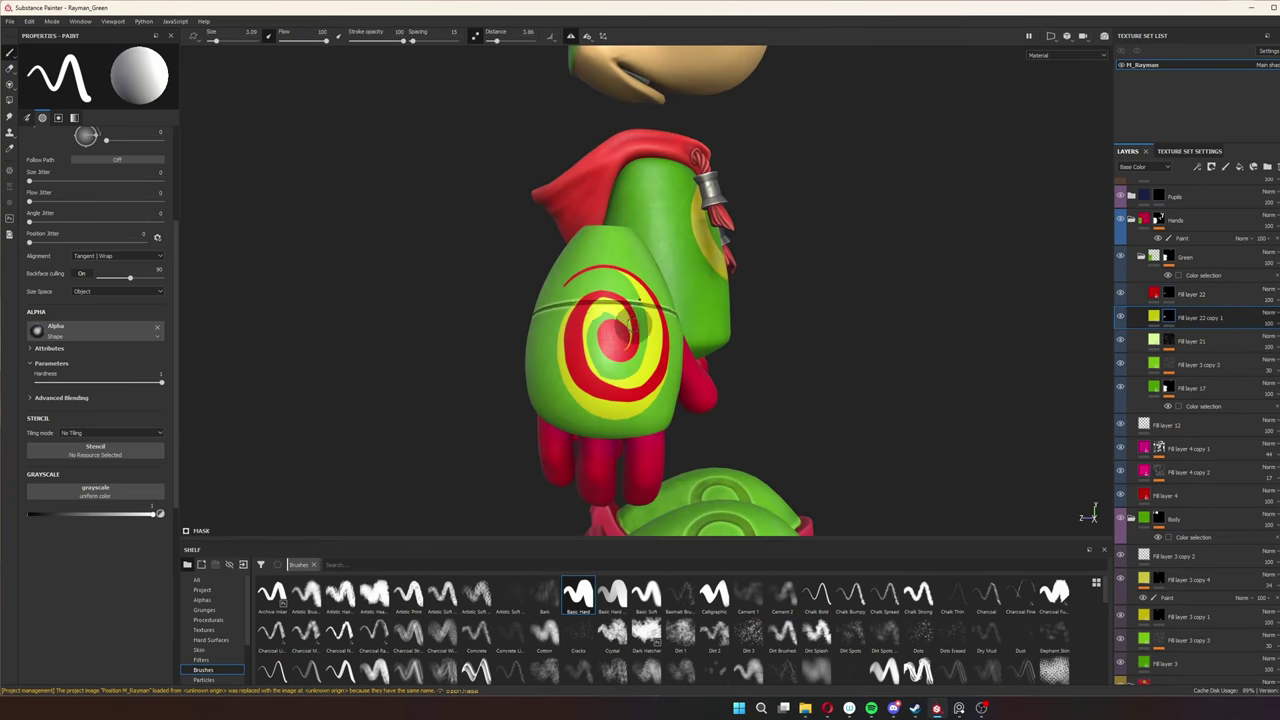
pyautogui.scroll(-5, 749, 358)
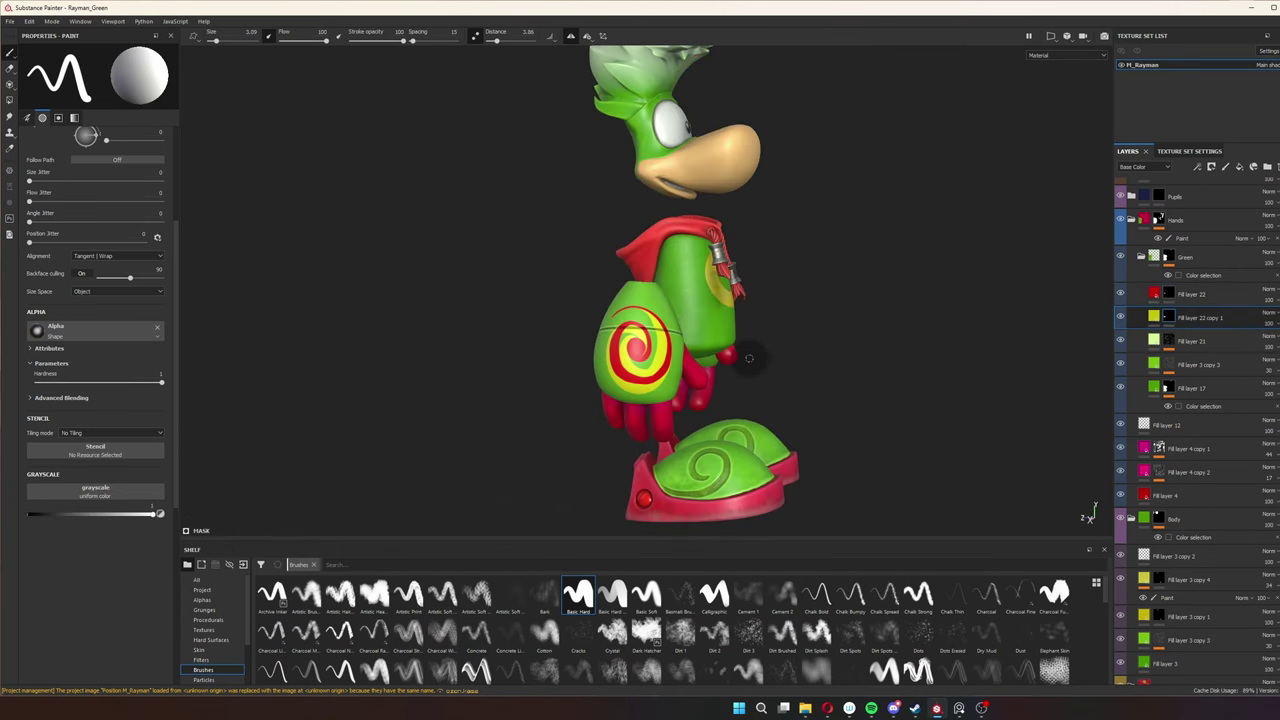
pyautogui.scroll(3, 760, 340)
pyautogui.keyDown('alt'); pyautogui.moveTo(700, 300); pyautogui.dragTo(766, 398); pyautogui.keyUp('alt')
pyautogui.scroll(-5, 700, 320)
pyautogui.scroll(5, 766, 398)
pyautogui.scroll(3, 766, 398)
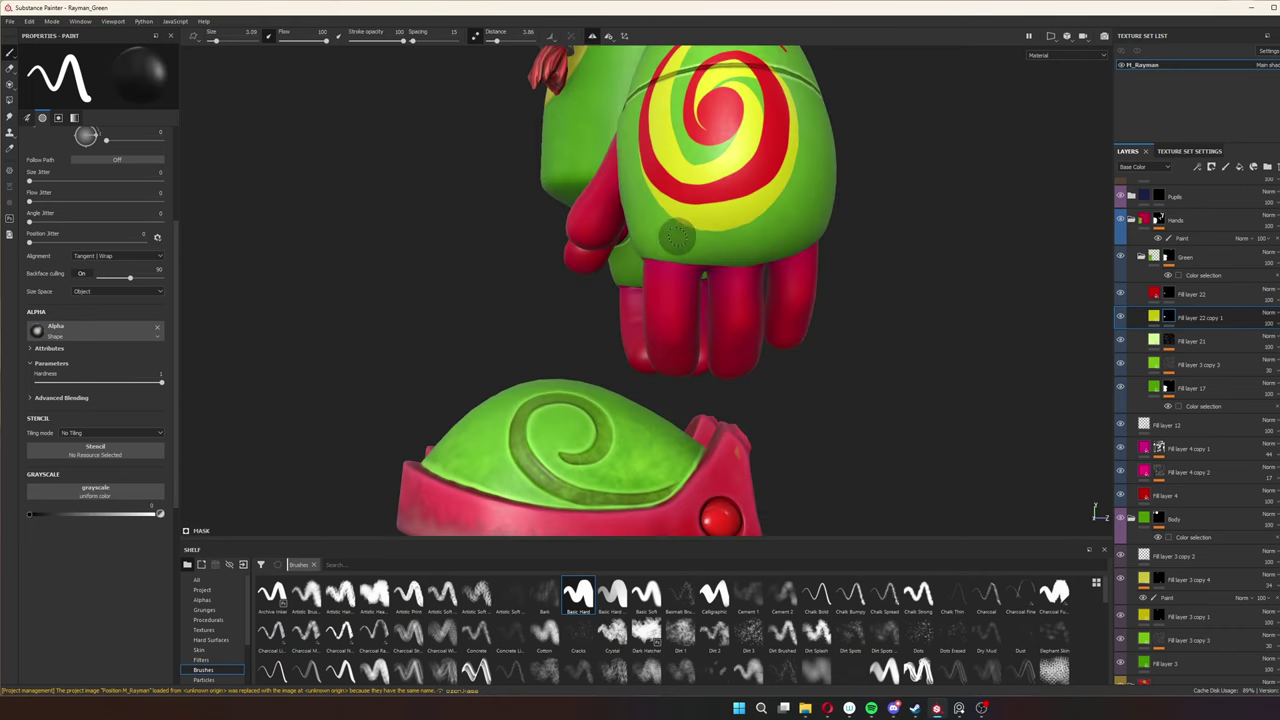
pyautogui.keyDown('alt'); pyautogui.moveTo(886, 97); pyautogui.dragTo(529, 365); pyautogui.keyUp('alt')
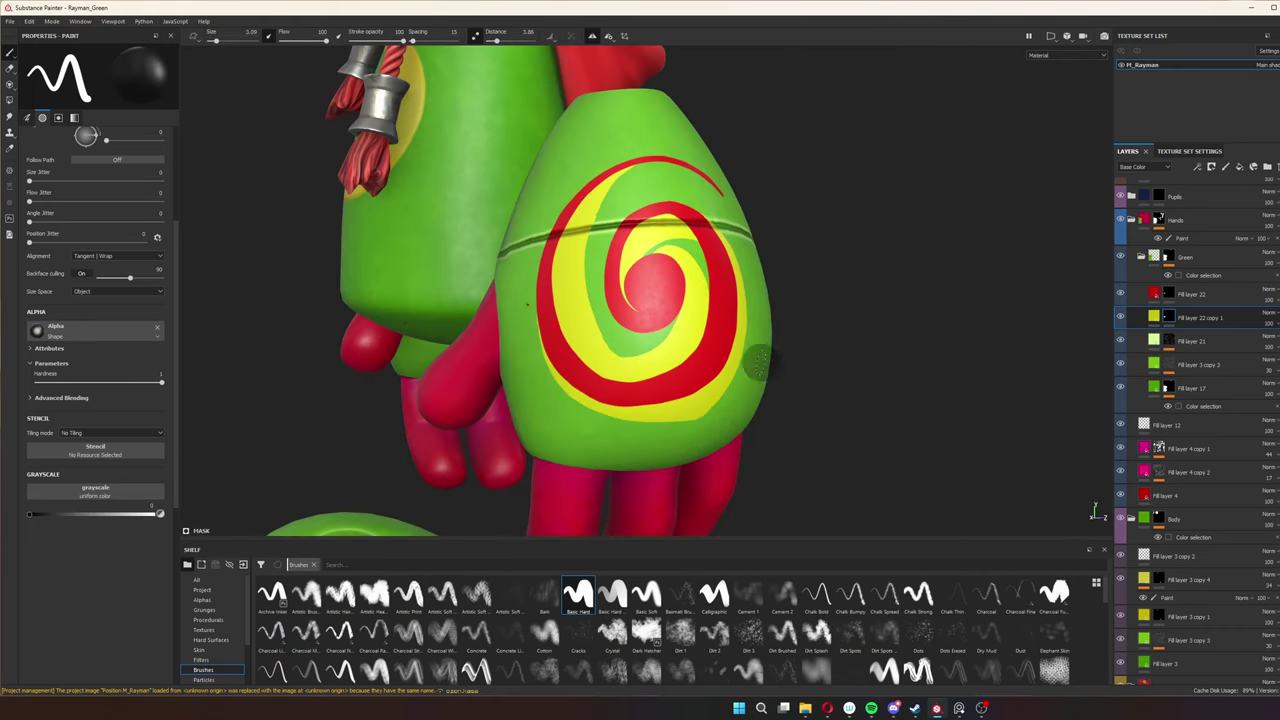
pyautogui.scroll(-5, 866, 323)
pyautogui.scroll(5, 820, 366)
pyautogui.keyDown('alt'); pyautogui.moveTo(820, 366); pyautogui.dragTo(740, 455); pyautogui.keyUp('alt')
pyautogui.scroll(-3, 740, 455)
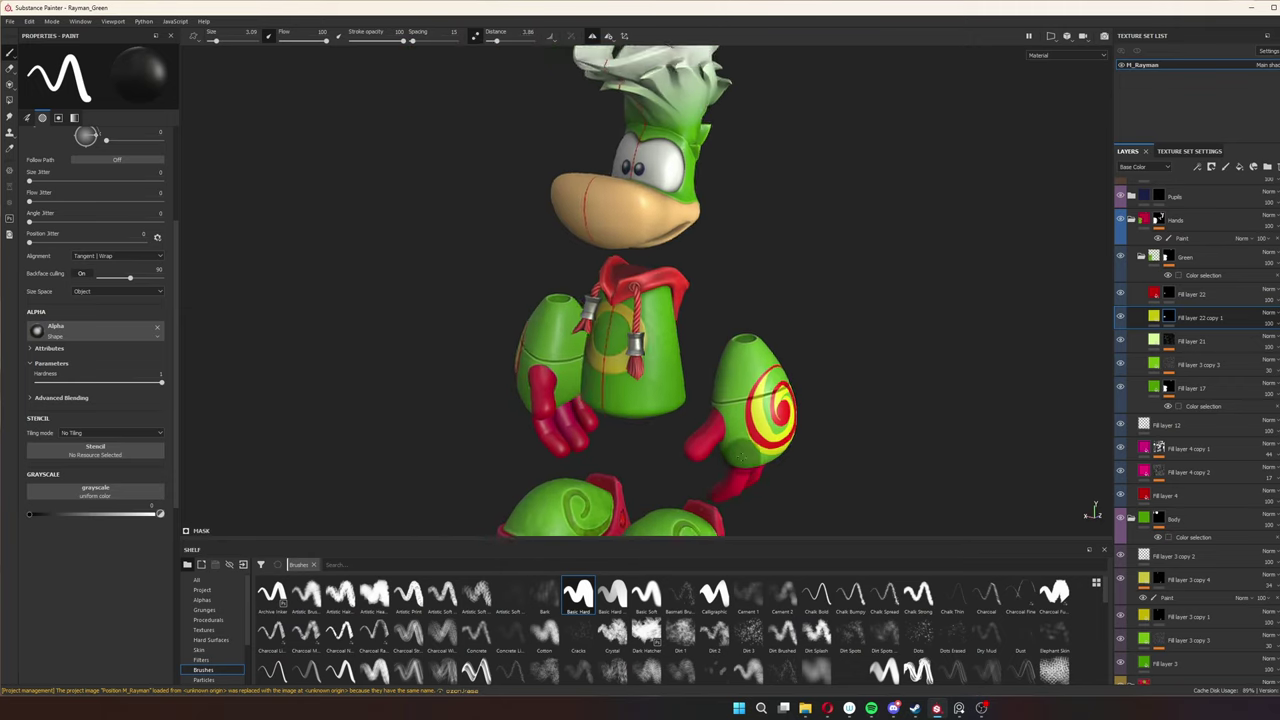
pyautogui.scroll(3, 740, 455)
# Add a black-masked fill layer for the arm opening, then a second fill layer for the band.
pyautogui.click(1239, 167)
pyautogui.click(1197, 167)
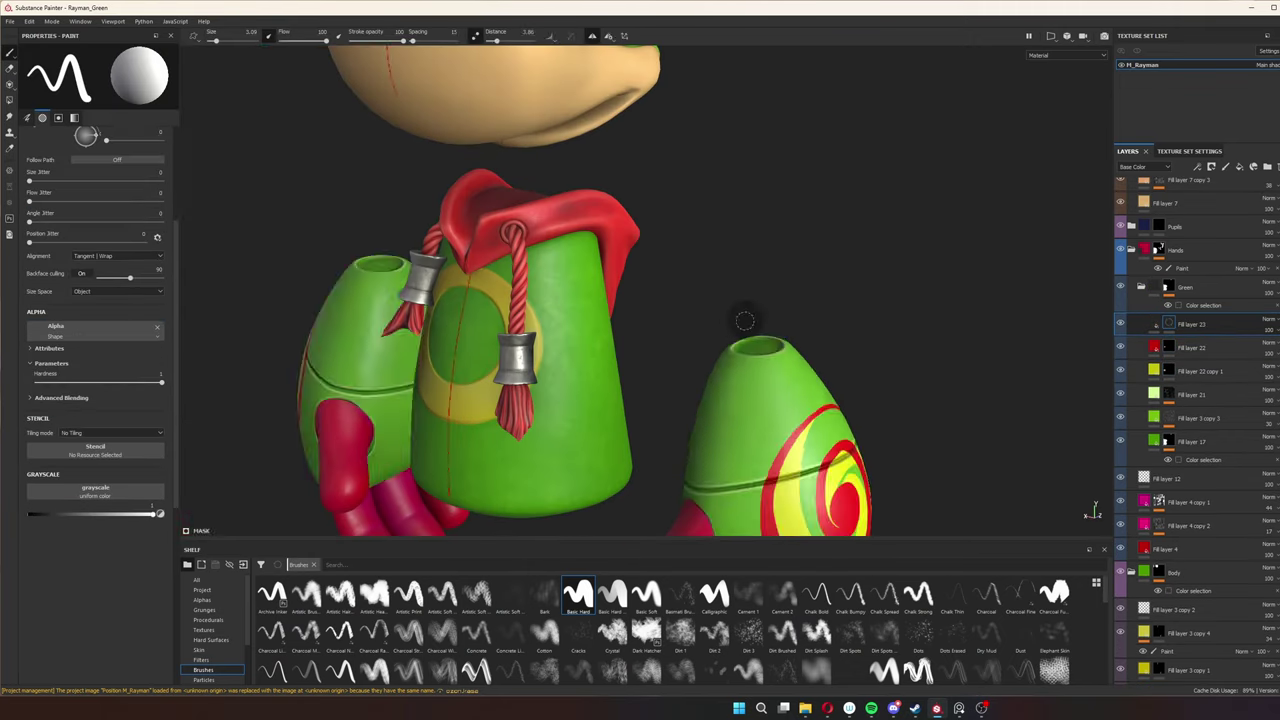
pyautogui.scroll(4, 745, 320)
pyautogui.keyDown('alt'); pyautogui.moveTo(745, 320); pyautogui.dragTo(785, 320); pyautogui.keyUp('alt')
pyautogui.moveTo(768, 375)
pyautogui.keyDown('ctrl'); pyautogui.mouseDown(button='right')
pyautogui.moveTo(751, 326)
pyautogui.moveTo(760, 341)
pyautogui.mouseUp(button='right'); pyautogui.keyUp('ctrl')
pyautogui.scroll(-3, 760, 341)
pyautogui.click(1239, 167)
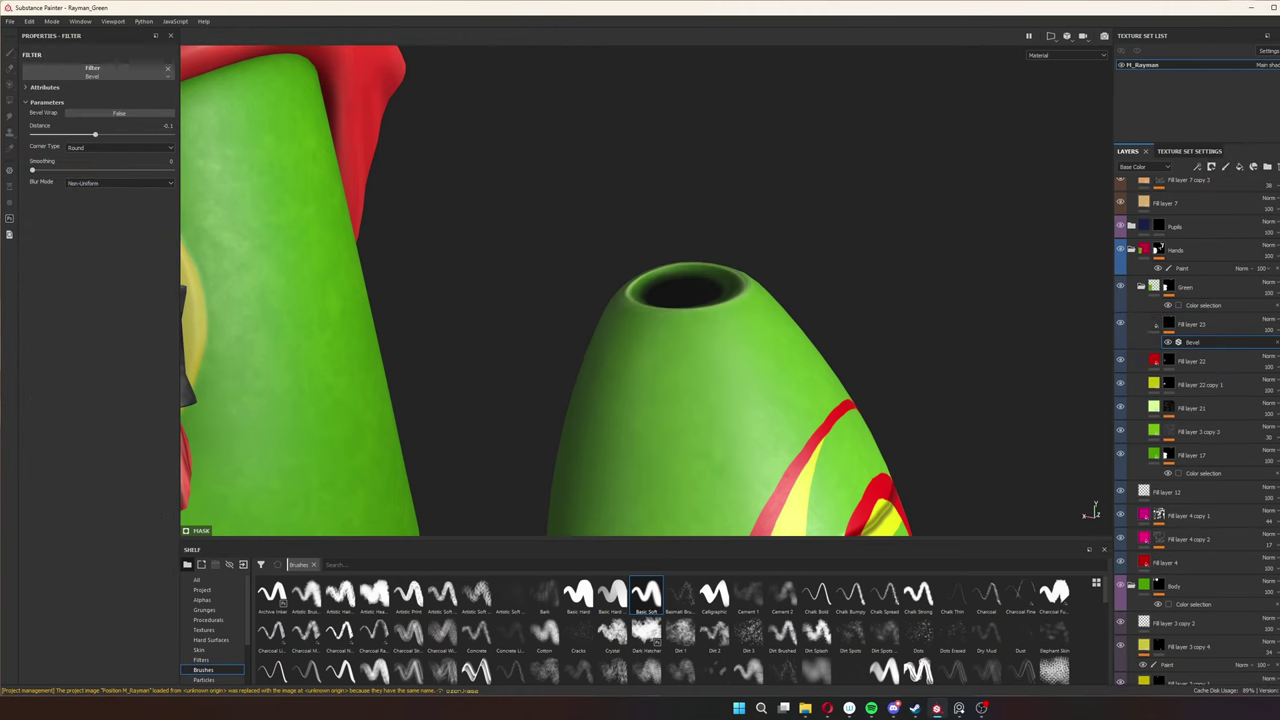
pyautogui.scroll(-5, 640, 300)
pyautogui.scroll(-10, 640, 290)
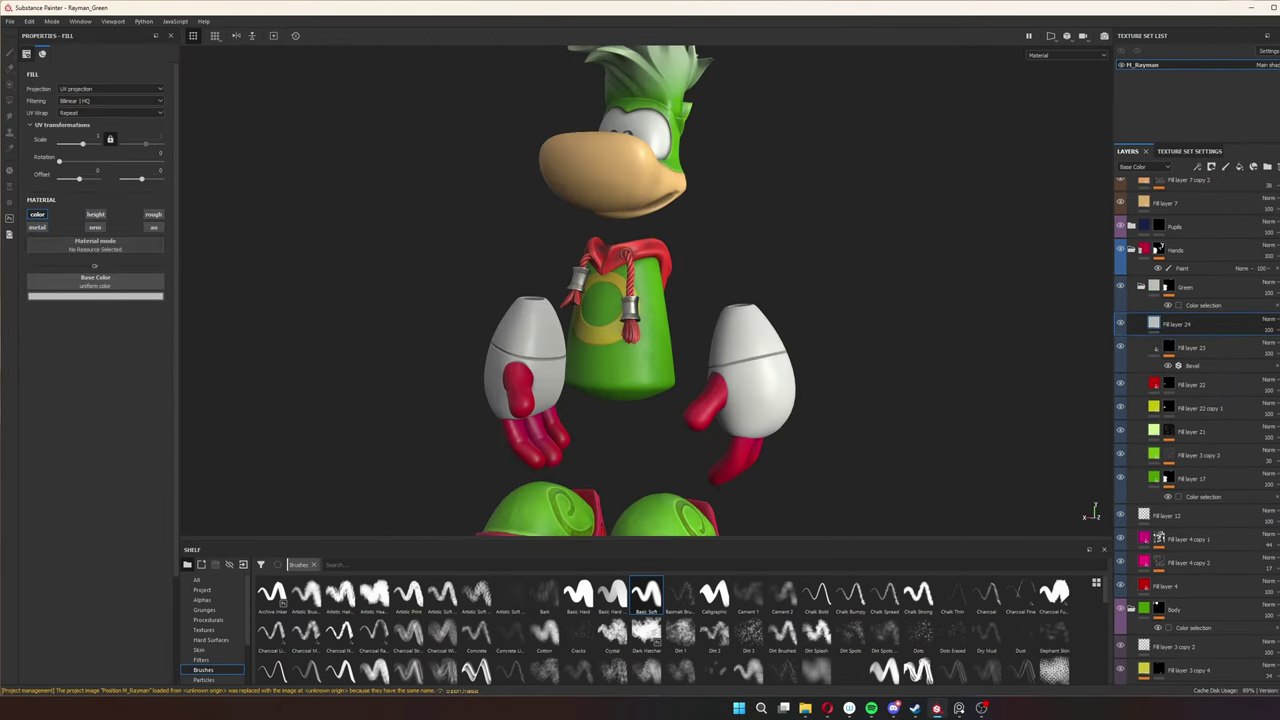
# Select the white fill layer's mask and switch to a hard-edged brush.
pyautogui.rightClick(1190, 324)
pyautogui.click(1200, 120)
pyautogui.press('1')
pyautogui.scroll(12, 660, 380)
pyautogui.keyDown('ctrl'); pyautogui.moveTo(545, 268); pyautogui.dragTo(586, 257, button='right'); pyautogui.keyUp('ctrl')
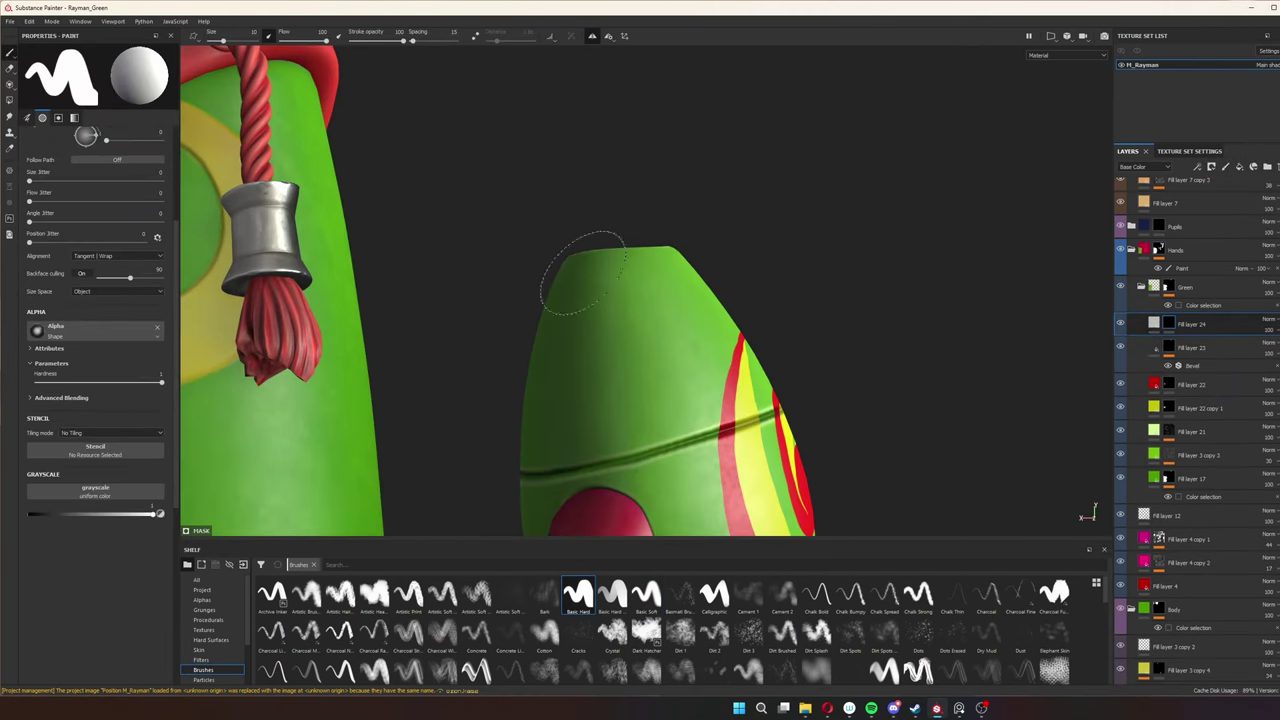
pyautogui.moveTo(586, 257)
pyautogui.keyDown('alt'); pyautogui.mouseDown()
pyautogui.moveTo(700, 245)
pyautogui.moveTo(845, 255)
pyautogui.mouseUp(); pyautogui.keyUp('alt')
# Place the white fill layer under Fill layer 23 and check the white band at the opening.
pyautogui.moveTo(1225, 372); pyautogui.dragTo(1225, 368)
pyautogui.moveTo(560, 300)
pyautogui.keyDown('alt'); pyautogui.mouseDown()
pyautogui.moveTo(675, 305)
pyautogui.moveTo(488, 295)
pyautogui.mouseUp(); pyautogui.keyUp('alt')
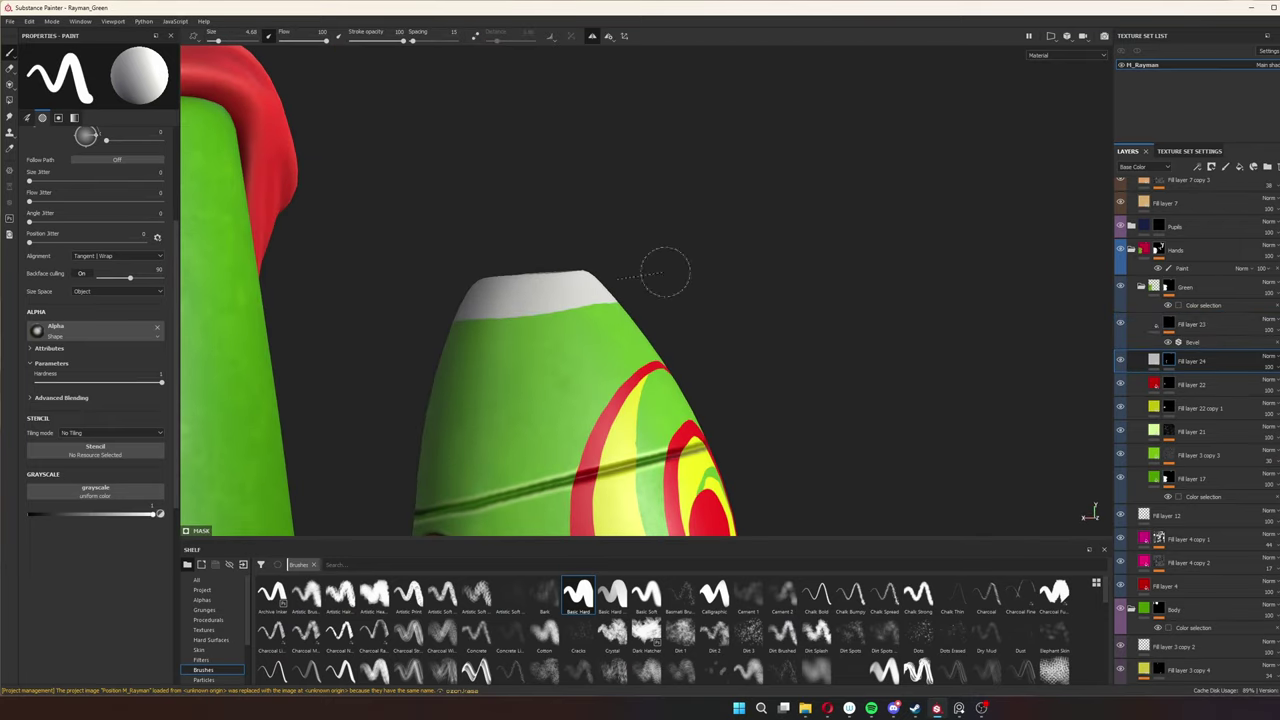
pyautogui.keyDown('alt'); pyautogui.moveTo(663, 294); pyautogui.dragTo(587, 285); pyautogui.keyUp('alt')
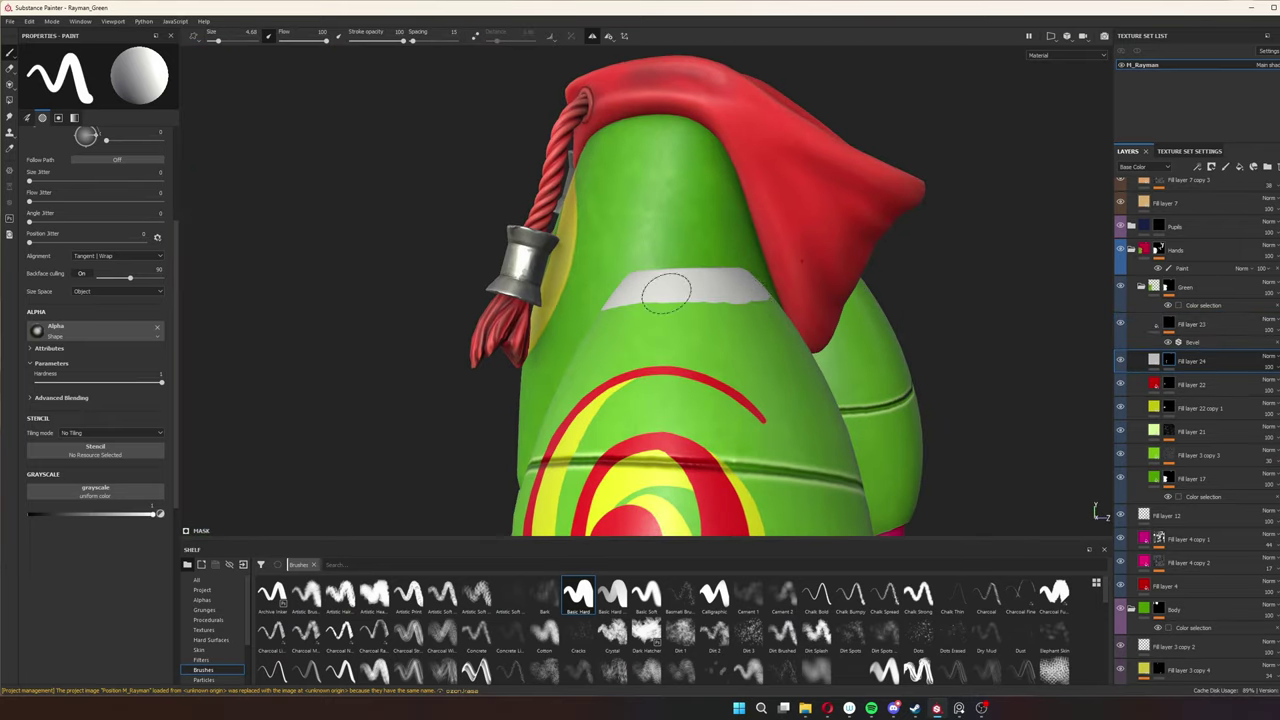
pyautogui.keyDown('alt'); pyautogui.moveTo(666, 293); pyautogui.dragTo(635, 380); pyautogui.keyUp('alt')
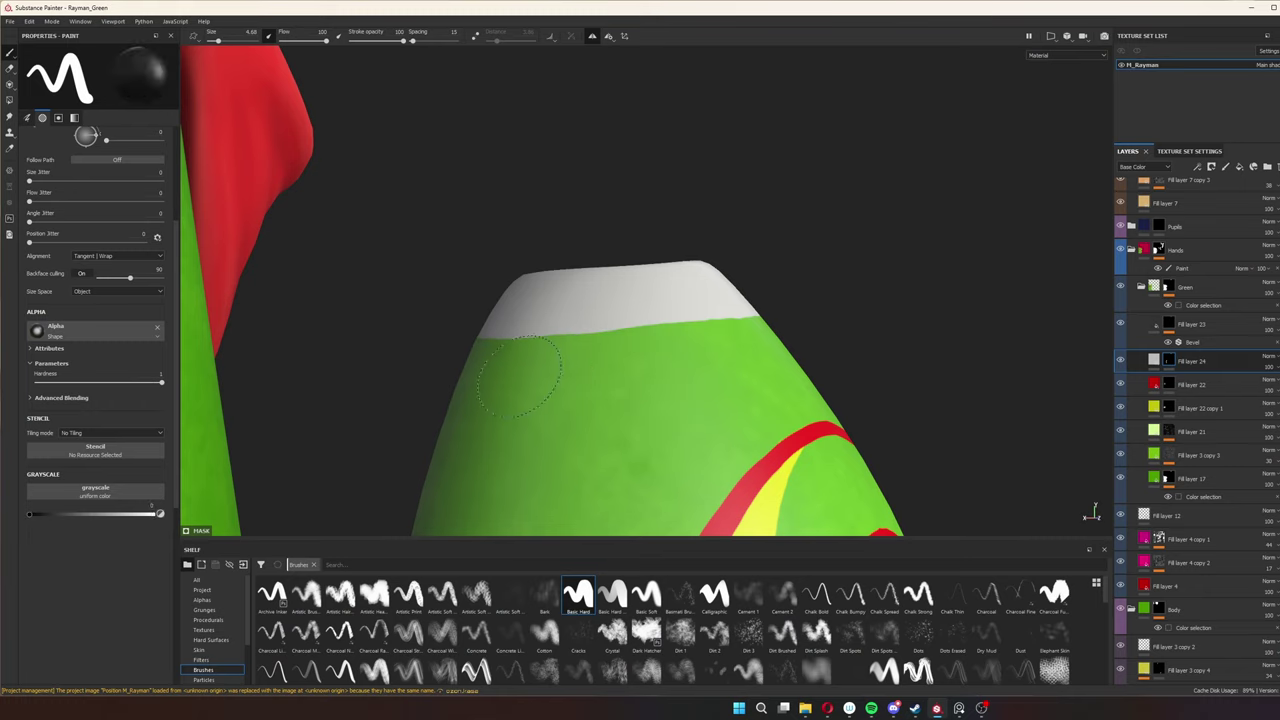
pyautogui.keyDown('alt'); pyautogui.moveTo(560, 305); pyautogui.dragTo(799, 333); pyautogui.keyUp('alt')
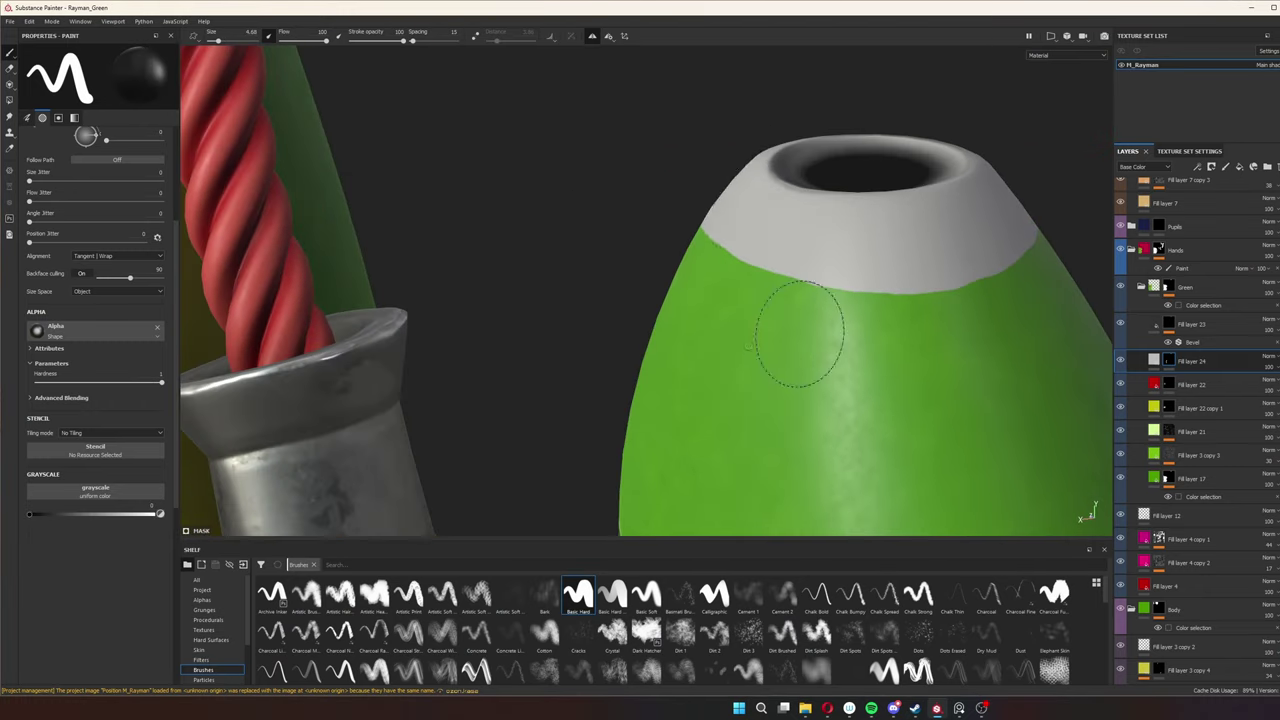
pyautogui.press('f')
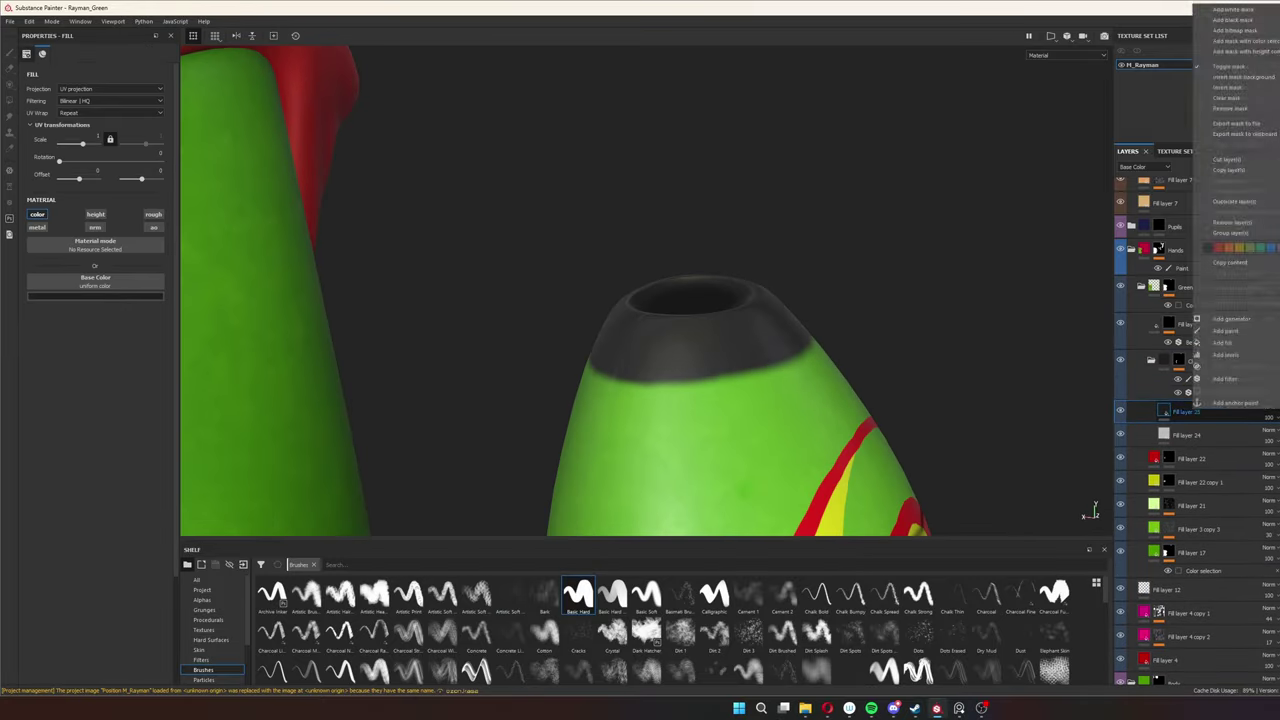
# Add a black-masked checker fill layer and paint the first dark square on the white band.
pyautogui.click(1233, 19)
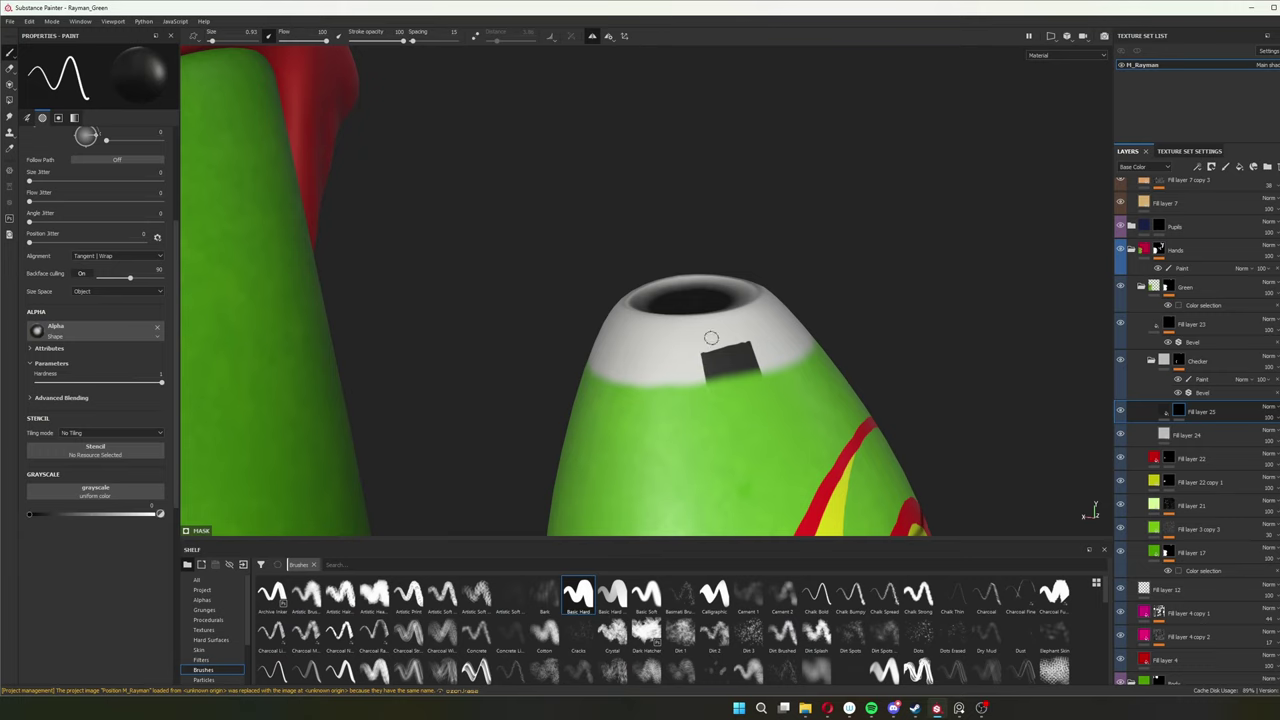
pyautogui.scroll(3, 813, 327)
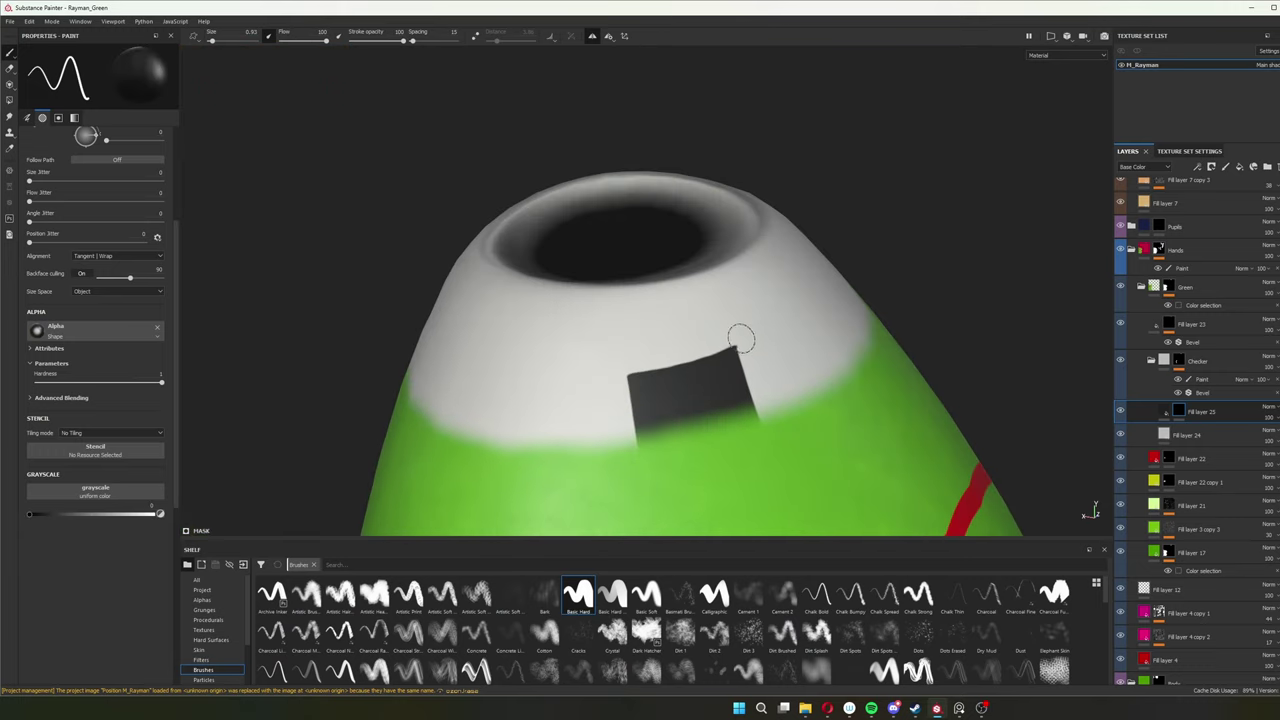
pyautogui.keyDown('alt'); pyautogui.moveTo(753, 337); pyautogui.dragTo(712, 324); pyautogui.keyUp('alt')
pyautogui.moveTo(698, 272)
pyautogui.mouseDown()
pyautogui.moveTo(710, 350)
pyautogui.moveTo(788, 205)
pyautogui.mouseUp()
pyautogui.moveTo(788, 205); pyautogui.dragTo(790, 280)
pyautogui.keyDown('alt'); pyautogui.moveTo(790, 280); pyautogui.dragTo(733, 205); pyautogui.keyUp('alt')
pyautogui.moveTo(706, 255); pyautogui.dragTo(755, 235)
pyautogui.keyDown('alt'); pyautogui.moveTo(755, 235); pyautogui.dragTo(683, 243); pyautogui.keyUp('alt')
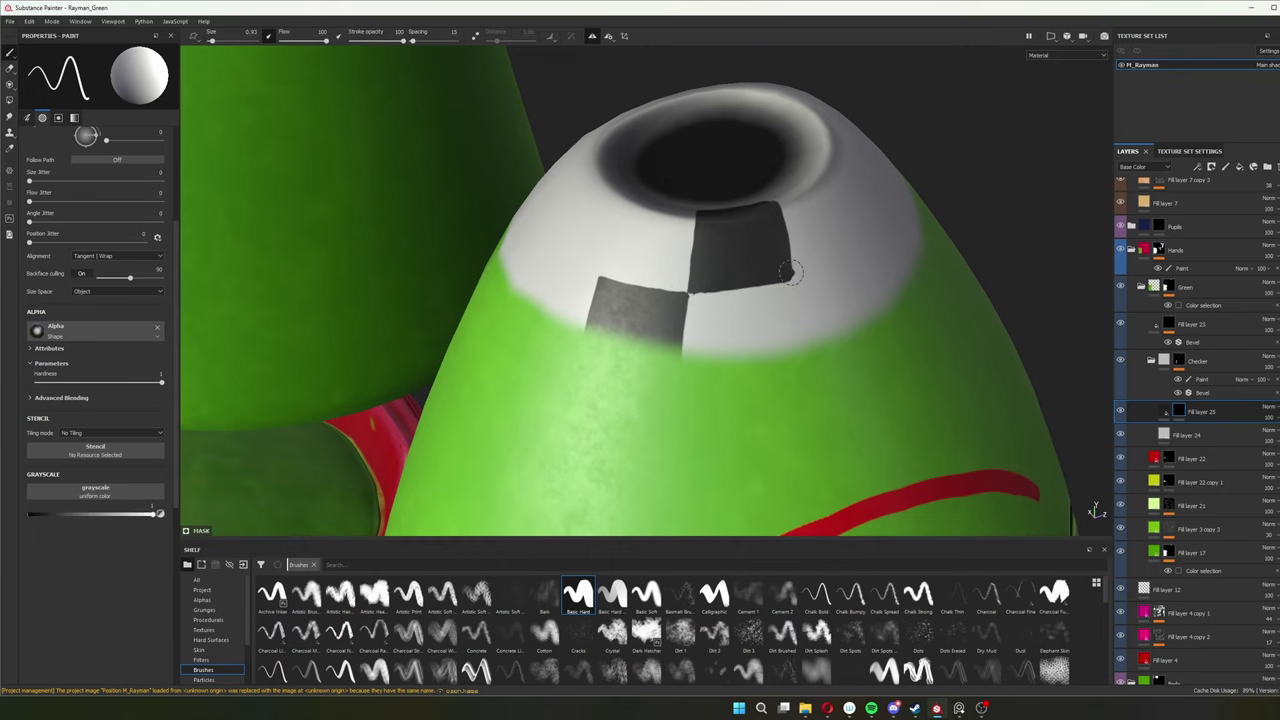
# Paint the next triangular checker square, swapping black and white with X.
pyautogui.keyDown('alt'); pyautogui.moveTo(789, 272); pyautogui.dragTo(791, 245); pyautogui.keyUp('alt')
pyautogui.press('x')
pyautogui.keyDown('alt'); pyautogui.moveTo(789, 187); pyautogui.dragTo(684, 299); pyautogui.keyUp('alt')
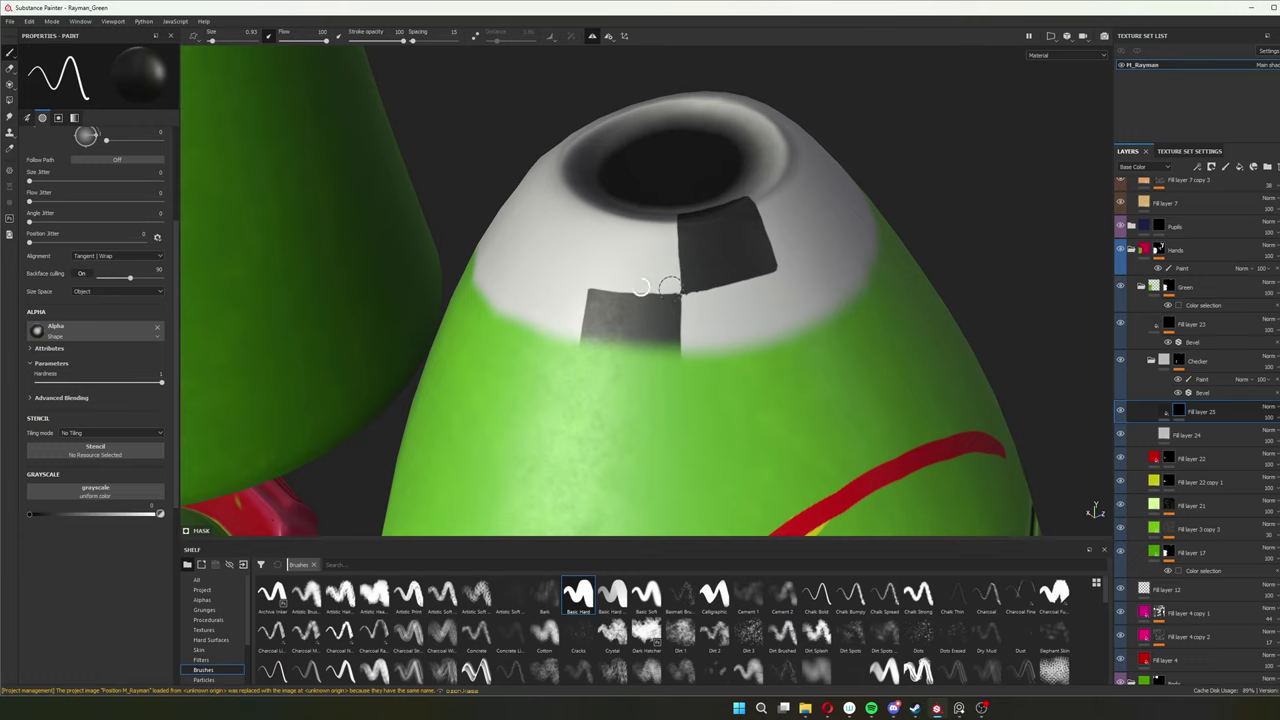
pyautogui.moveTo(640, 287)
pyautogui.keyDown('alt'); pyautogui.mouseDown()
pyautogui.moveTo(749, 337)
pyautogui.moveTo(745, 250)
pyautogui.mouseUp(); pyautogui.keyUp('alt')
pyautogui.press('x')
pyautogui.moveTo(745, 250)
pyautogui.keyDown('alt'); pyautogui.mouseDown()
pyautogui.moveTo(720, 300)
pyautogui.moveTo(750, 320)
pyautogui.mouseUp(); pyautogui.keyUp('alt')
pyautogui.moveTo(750, 320)
pyautogui.mouseDown()
pyautogui.moveTo(660, 310)
pyautogui.moveTo(705, 265)
pyautogui.mouseUp()
pyautogui.keyDown('alt'); pyautogui.moveTo(705, 265); pyautogui.dragTo(700, 300); pyautogui.keyUp('alt')
pyautogui.keyDown('alt'); pyautogui.moveTo(644, 343); pyautogui.dragTo(645, 320); pyautogui.keyUp('alt')
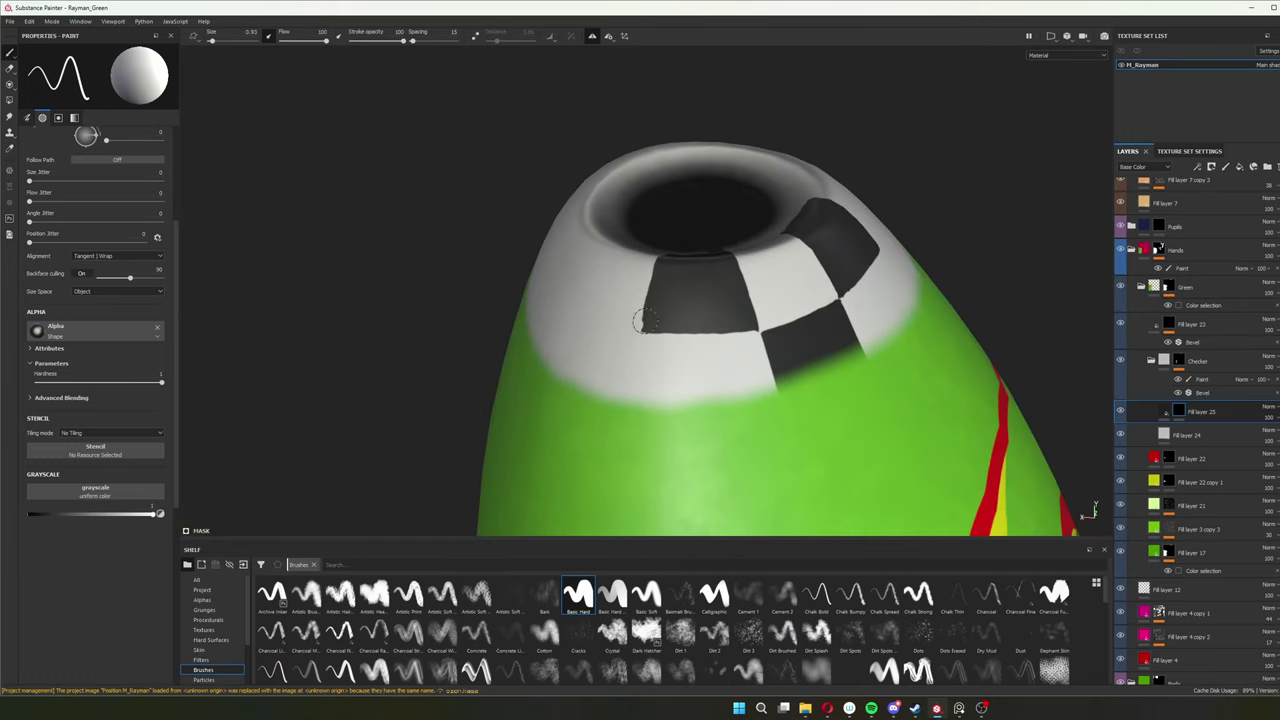
pyautogui.press('x')
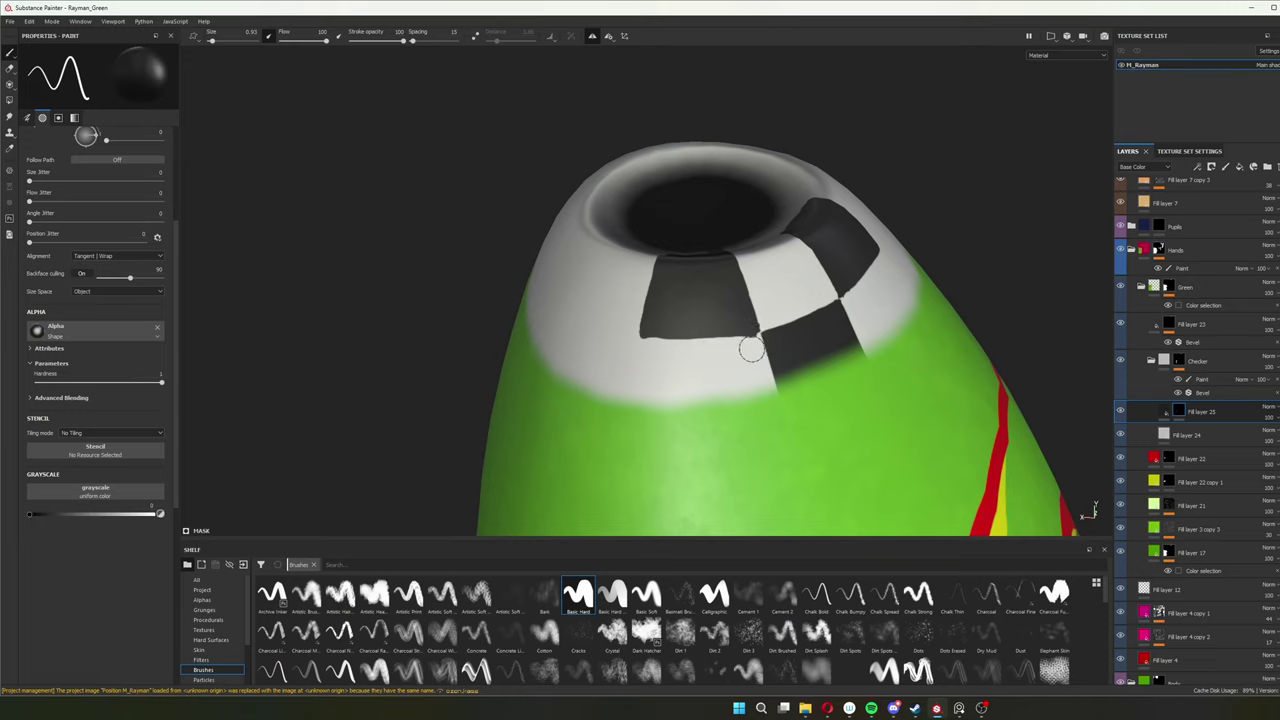
pyautogui.moveTo(664, 343)
pyautogui.keyDown('alt'); pyautogui.mouseDown()
pyautogui.moveTo(640, 313)
pyautogui.moveTo(719, 337)
pyautogui.moveTo(734, 317)
pyautogui.mouseUp(); pyautogui.keyUp('alt')
pyautogui.press('x')
pyautogui.press('x')
pyautogui.press('x')
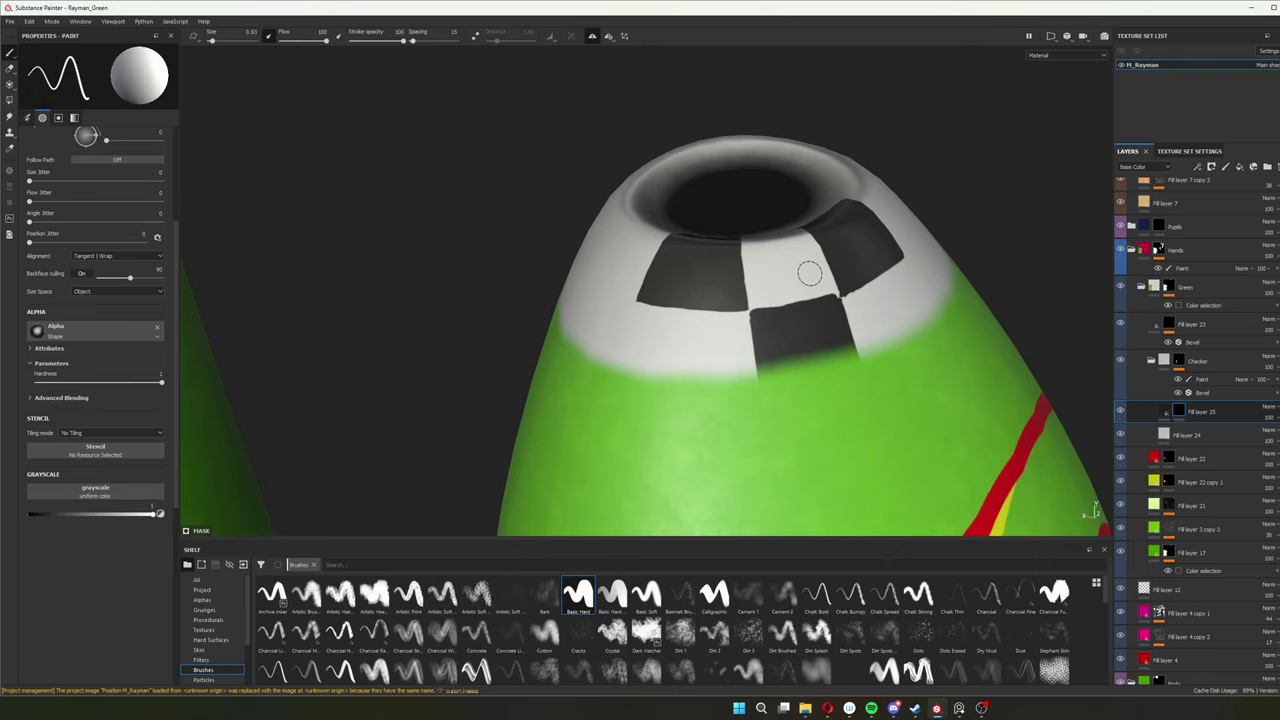
# Paint more checker squares near the band's top and straighten a square's lower edge.
pyautogui.moveTo(805, 271)
pyautogui.keyDown('alt'); pyautogui.mouseDown()
pyautogui.moveTo(724, 312)
pyautogui.moveTo(704, 347)
pyautogui.moveTo(706, 400)
pyautogui.moveTo(580, 335)
pyautogui.moveTo(690, 395)
pyautogui.mouseUp(); pyautogui.keyUp('alt')
pyautogui.moveTo(690, 395)
pyautogui.keyDown('alt'); pyautogui.mouseDown()
pyautogui.moveTo(603, 307)
pyautogui.moveTo(700, 300)
pyautogui.moveTo(614, 330)
pyautogui.mouseUp(); pyautogui.keyUp('alt')
pyautogui.scroll(-5, 614, 330)
pyautogui.scroll(5, 748, 330)
pyautogui.moveTo(690, 240)
pyautogui.mouseDown()
pyautogui.moveTo(730, 325)
pyautogui.moveTo(790, 325)
pyautogui.moveTo(771, 320)
pyautogui.moveTo(775, 307)
pyautogui.moveTo(850, 340)
pyautogui.moveTo(810, 330)
pyautogui.moveTo(760, 360)
pyautogui.moveTo(800, 380)
pyautogui.moveTo(790, 330)
pyautogui.moveTo(800, 320)
pyautogui.moveTo(840, 340)
pyautogui.moveTo(608, 235)
pyautogui.moveTo(850, 215)
pyautogui.mouseUp()
pyautogui.scroll(5, 857, 428)
pyautogui.scroll(-5, 759, 371)
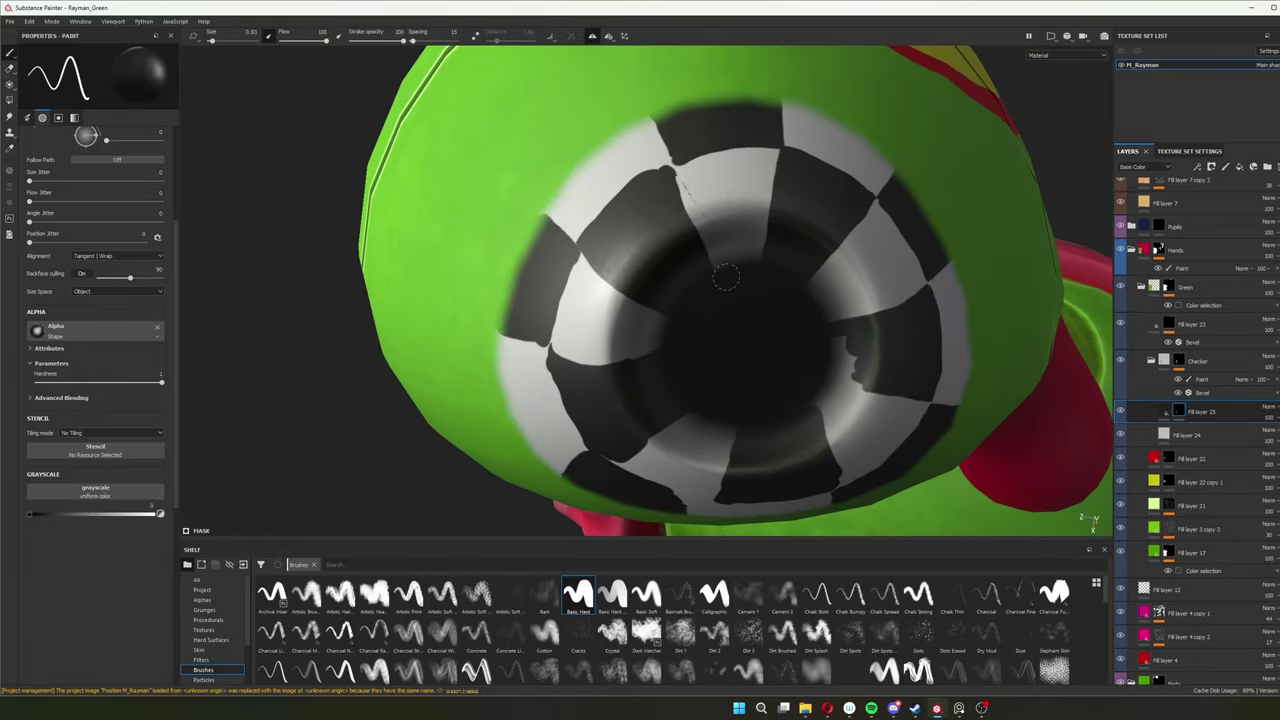
pyautogui.keyDown('alt'); pyautogui.moveTo(845, 350); pyautogui.dragTo(785, 332); pyautogui.keyUp('alt')
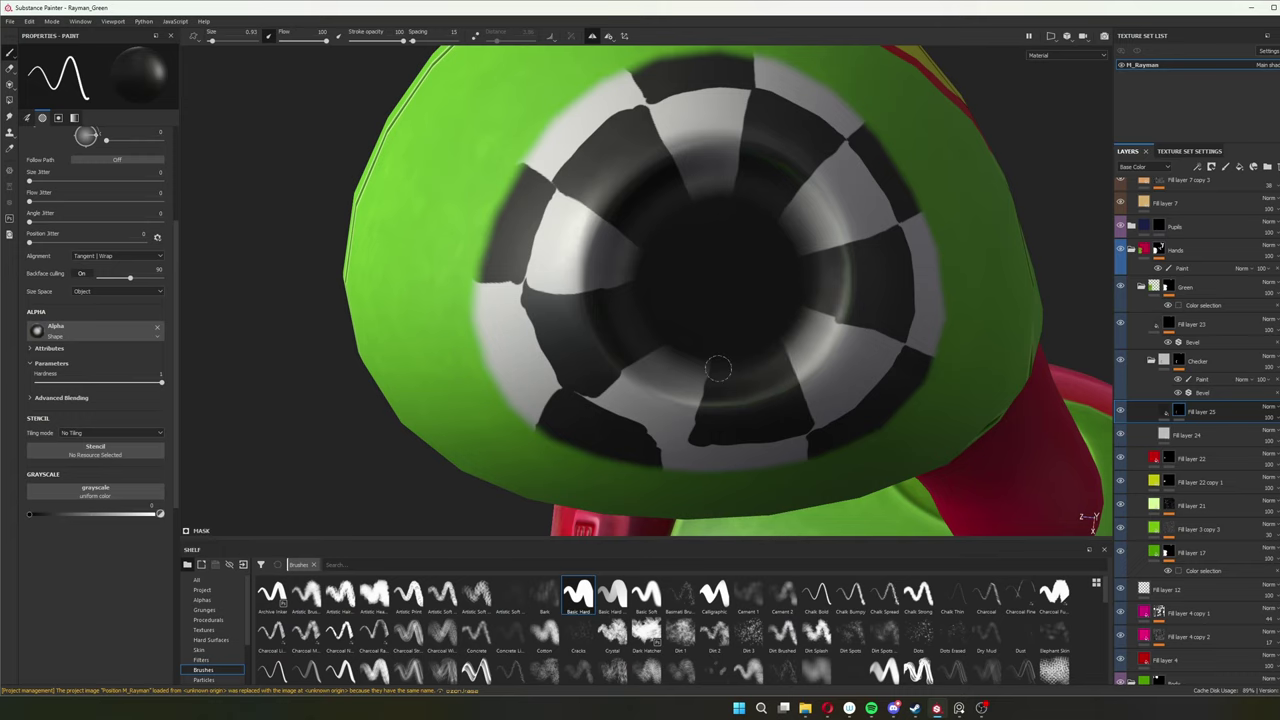
pyautogui.keyDown('alt'); pyautogui.moveTo(718, 368); pyautogui.dragTo(600, 320); pyautogui.keyUp('alt')
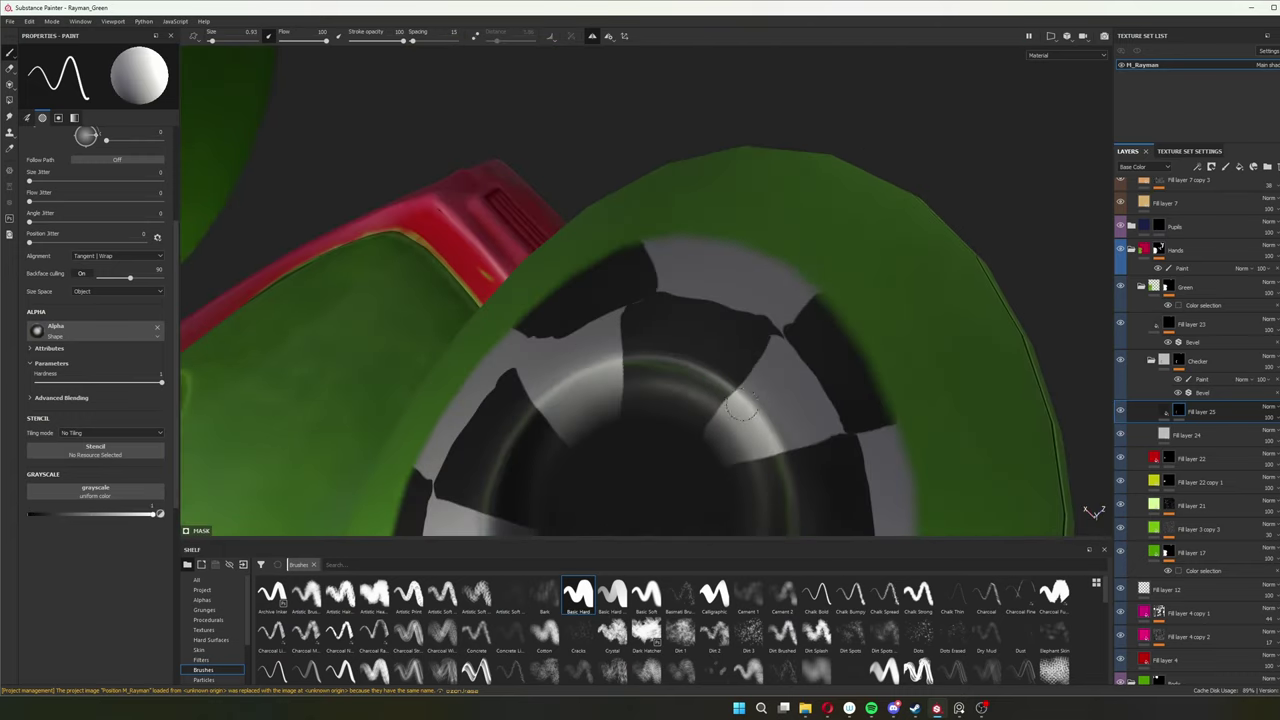
pyautogui.keyDown('alt'); pyautogui.moveTo(748, 378); pyautogui.dragTo(720, 251); pyautogui.keyUp('alt')
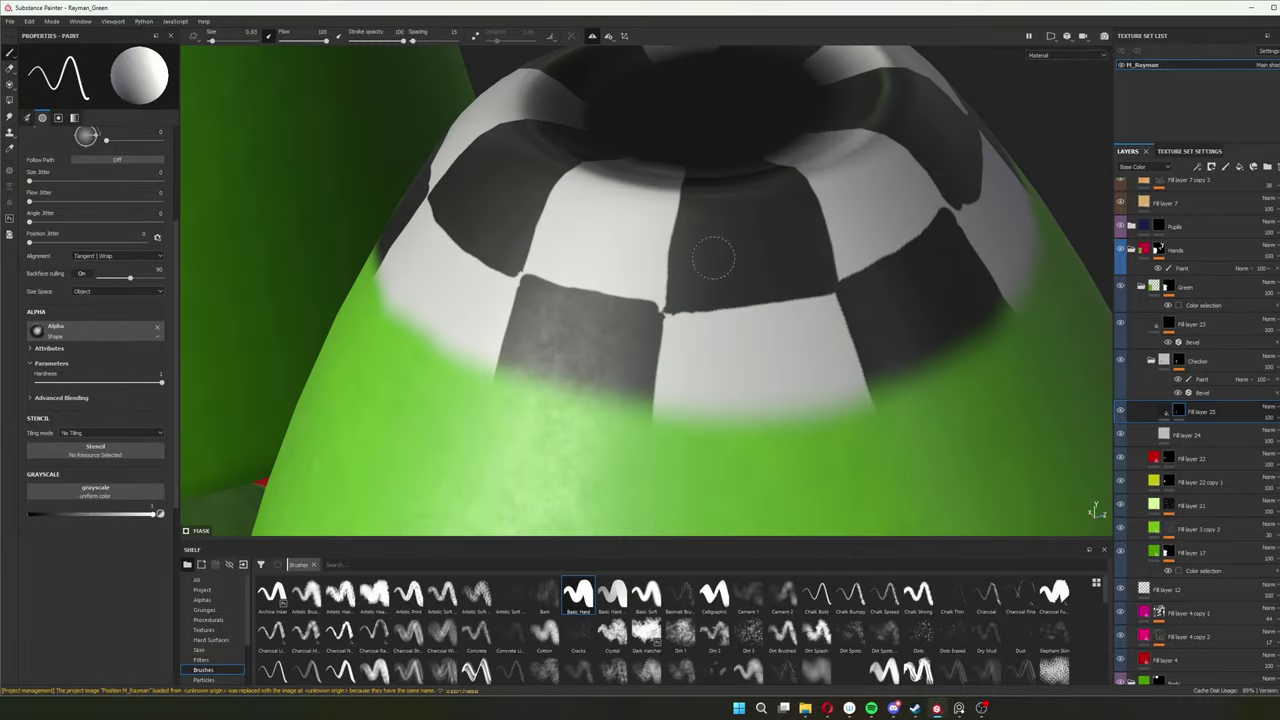
pyautogui.moveTo(685, 310)
pyautogui.mouseDown()
pyautogui.moveTo(791, 286)
pyautogui.moveTo(472, 357)
pyautogui.moveTo(510, 330)
pyautogui.moveTo(491, 297)
pyautogui.moveTo(556, 300)
pyautogui.moveTo(474, 297)
pyautogui.moveTo(514, 300)
pyautogui.mouseUp()
# Zoom in on the arm opening's checkers and darken one edge with a smaller brush.
pyautogui.press('f')
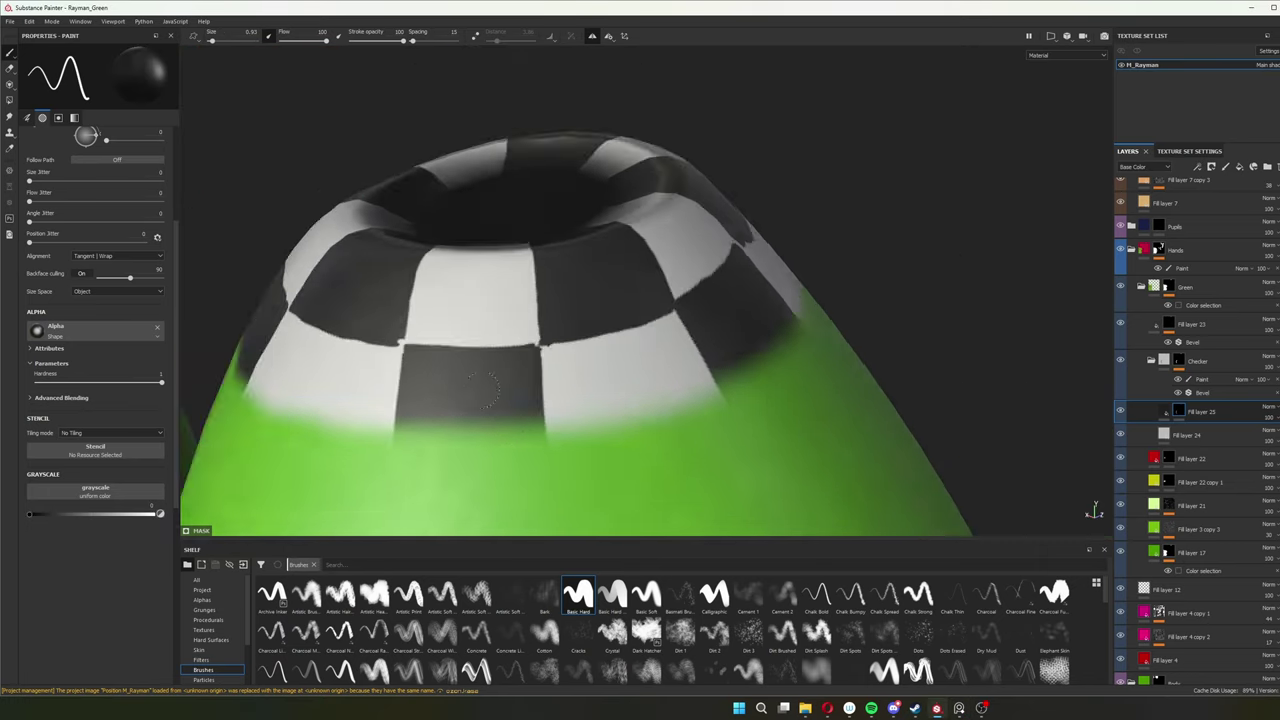
pyautogui.scroll(5, 780, 289)
pyautogui.moveTo(780, 289)
pyautogui.keyDown('alt'); pyautogui.mouseDown()
pyautogui.moveTo(529, 334)
pyautogui.moveTo(663, 303)
pyautogui.moveTo(449, 303)
pyautogui.moveTo(433, 316)
pyautogui.moveTo(663, 306)
pyautogui.moveTo(540, 308)
pyautogui.mouseUp(); pyautogui.keyUp('alt')
pyautogui.press('[')
pyautogui.press('[')
pyautogui.press('[')
pyautogui.press('[')
pyautogui.press('[')
pyautogui.press('[')
pyautogui.press('[')
pyautogui.press('[')
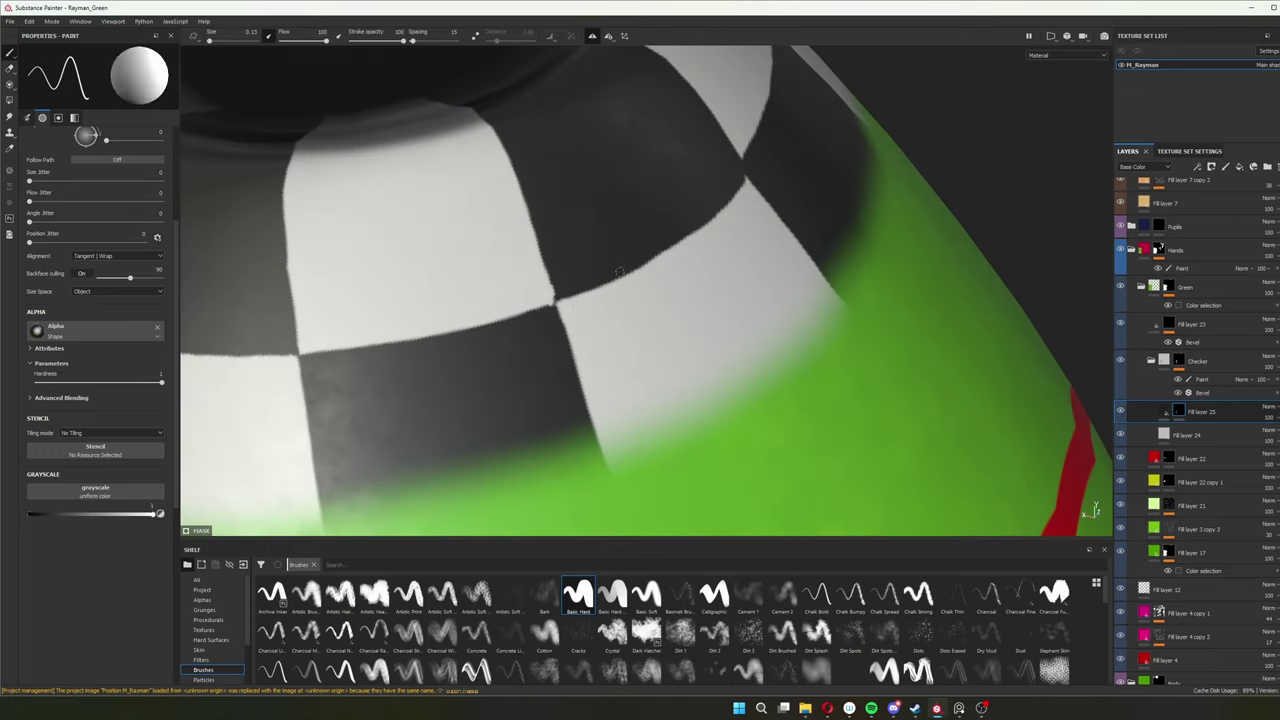
pyautogui.keyDown('alt'); pyautogui.moveTo(645, 263); pyautogui.dragTo(600, 305); pyautogui.keyUp('alt')
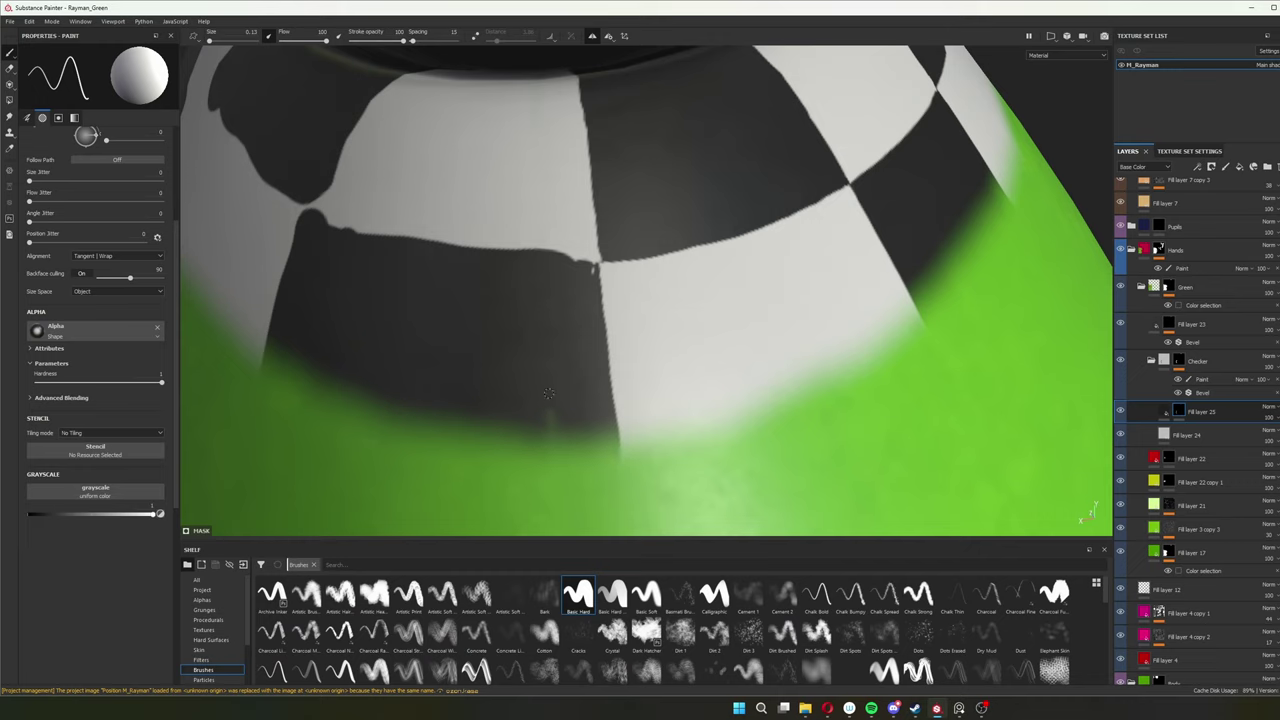
# At brush size 0.57, straighten the vertical and horizontal checker edges with light and dark strokes.
pyautogui.press(']')
pyautogui.press(']')
pyautogui.press(']')
pyautogui.press(']')
pyautogui.moveTo(548, 393)
pyautogui.keyDown('alt'); pyautogui.mouseDown()
pyautogui.moveTo(597, 277)
pyautogui.moveTo(686, 294)
pyautogui.moveTo(450, 311)
pyautogui.moveTo(495, 282)
pyautogui.mouseUp(); pyautogui.keyUp('alt')
pyautogui.moveTo(495, 282)
pyautogui.mouseDown()
pyautogui.moveTo(488, 432)
pyautogui.moveTo(500, 415)
pyautogui.moveTo(520, 420)
pyautogui.moveTo(607, 309)
pyautogui.moveTo(608, 214)
pyautogui.moveTo(726, 309)
pyautogui.moveTo(920, 329)
pyautogui.moveTo(700, 300)
pyautogui.moveTo(512, 302)
pyautogui.mouseUp()
pyautogui.moveTo(512, 302)
pyautogui.mouseDown()
pyautogui.moveTo(768, 302)
pyautogui.moveTo(493, 140)
pyautogui.moveTo(505, 305)
pyautogui.moveTo(497, 255)
pyautogui.moveTo(566, 271)
pyautogui.moveTo(646, 243)
pyautogui.moveTo(389, 246)
pyautogui.moveTo(600, 330)
pyautogui.moveTo(780, 334)
pyautogui.mouseUp()
pyautogui.scroll(3, 780, 334)
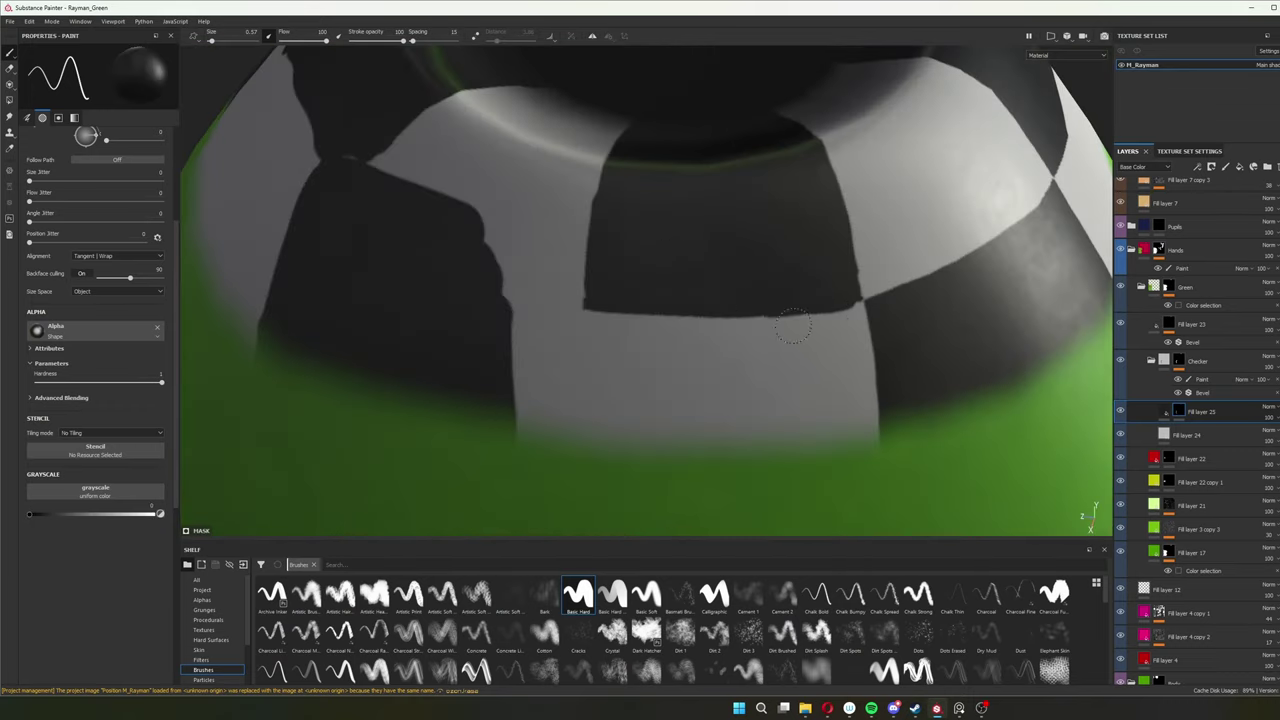
pyautogui.moveTo(590, 306)
pyautogui.keyDown('alt'); pyautogui.mouseDown()
pyautogui.moveTo(570, 300)
pyautogui.moveTo(570, 487)
pyautogui.moveTo(691, 294)
pyautogui.moveTo(590, 250)
pyautogui.mouseUp(); pyautogui.keyUp('alt')
pyautogui.moveTo(760, 300)
pyautogui.mouseDown()
pyautogui.moveTo(760, 430)
pyautogui.moveTo(645, 222)
pyautogui.moveTo(860, 295)
pyautogui.mouseUp()
# Clean the checker edges along the opening's rim, darkening the vertical edge below the notch and smoothing jagged blobs.
pyautogui.scroll(-3, 645, 222)
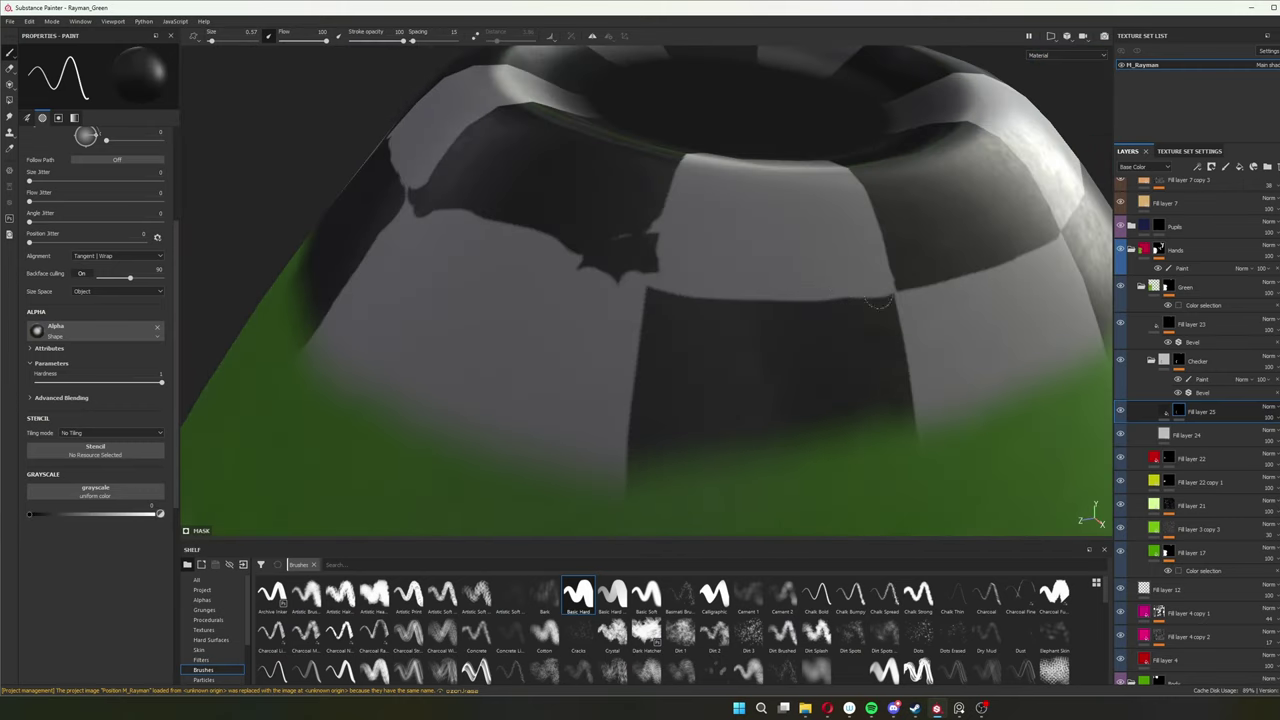
pyautogui.moveTo(681, 281)
pyautogui.keyDown('alt'); pyautogui.mouseDown()
pyautogui.moveTo(757, 309)
pyautogui.moveTo(720, 340)
pyautogui.moveTo(500, 335)
pyautogui.moveTo(668, 320)
pyautogui.moveTo(560, 300)
pyautogui.mouseUp(); pyautogui.keyUp('alt')
pyautogui.scroll(3, 697, 374)
pyautogui.moveTo(430, 295)
pyautogui.mouseDown()
pyautogui.moveTo(650, 335)
pyautogui.moveTo(461, 226)
pyautogui.moveTo(466, 309)
pyautogui.moveTo(574, 329)
pyautogui.moveTo(560, 300)
pyautogui.moveTo(525, 470)
pyautogui.moveTo(480, 300)
pyautogui.moveTo(305, 290)
pyautogui.mouseUp()
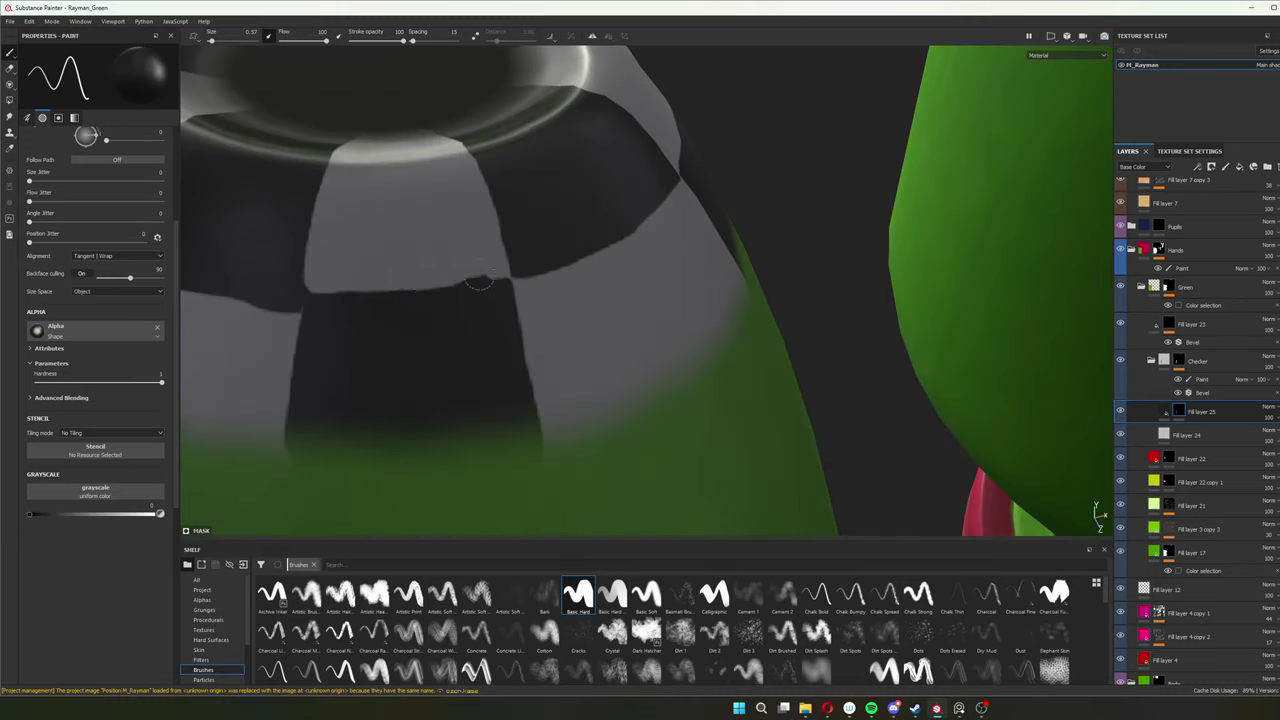
pyautogui.keyDown('alt'); pyautogui.moveTo(352, 232); pyautogui.dragTo(505, 248); pyautogui.keyUp('alt')
pyautogui.moveTo(425, 228)
pyautogui.mouseDown()
pyautogui.moveTo(615, 245)
pyautogui.moveTo(637, 243)
pyautogui.moveTo(650, 222)
pyautogui.moveTo(463, 212)
pyautogui.moveTo(565, 293)
pyautogui.moveTo(460, 275)
pyautogui.mouseUp()
pyautogui.moveTo(550, 252); pyautogui.dragTo(615, 360)
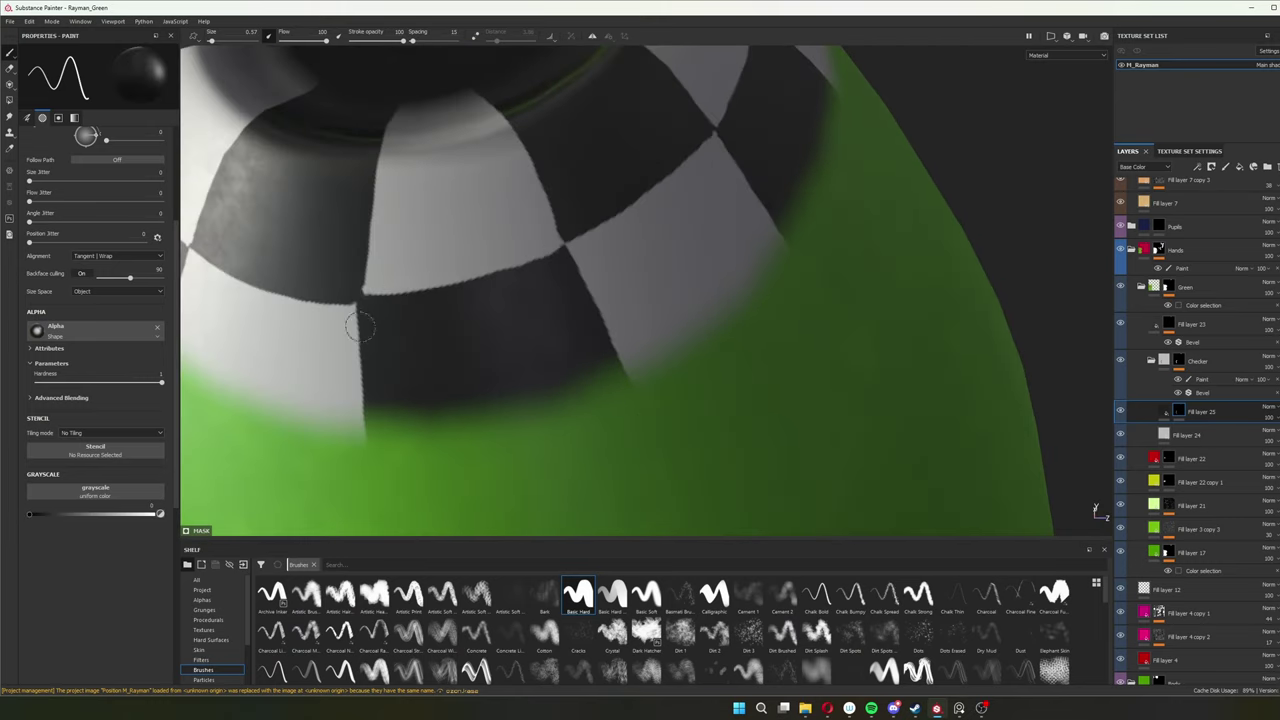
pyautogui.keyDown('alt'); pyautogui.moveTo(365, 320); pyautogui.dragTo(300, 320); pyautogui.keyUp('alt')
pyautogui.moveTo(240, 348)
pyautogui.mouseDown()
pyautogui.moveTo(409, 335)
pyautogui.moveTo(339, 352)
pyautogui.moveTo(452, 321)
pyautogui.moveTo(325, 349)
pyautogui.moveTo(463, 310)
pyautogui.moveTo(448, 340)
pyautogui.mouseUp()
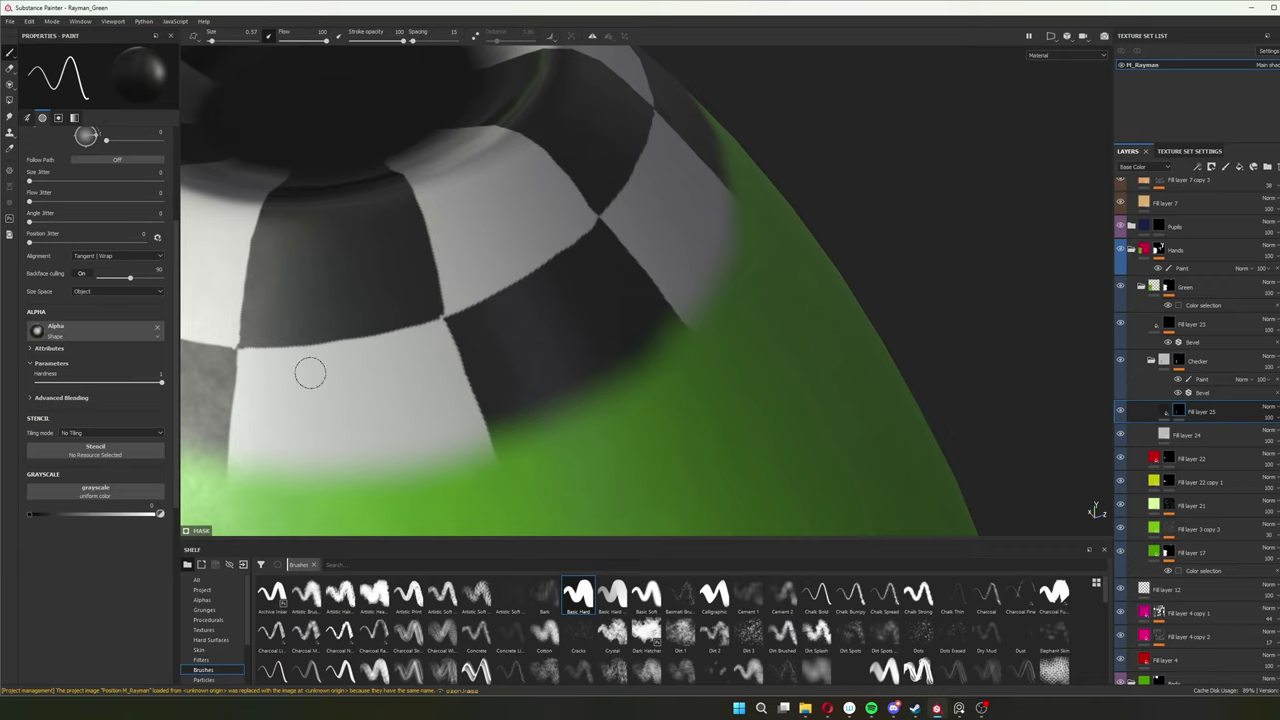
# Orbit around the arm opening to inspect the checker ring from a brighter angle and above.
pyautogui.keyDown('alt'); pyautogui.moveTo(309, 371); pyautogui.dragTo(637, 283); pyautogui.keyUp('alt')
pyautogui.scroll(-5, 477, 368)
pyautogui.scroll(5, 630, 335)
pyautogui.scroll(-3, 637, 283)
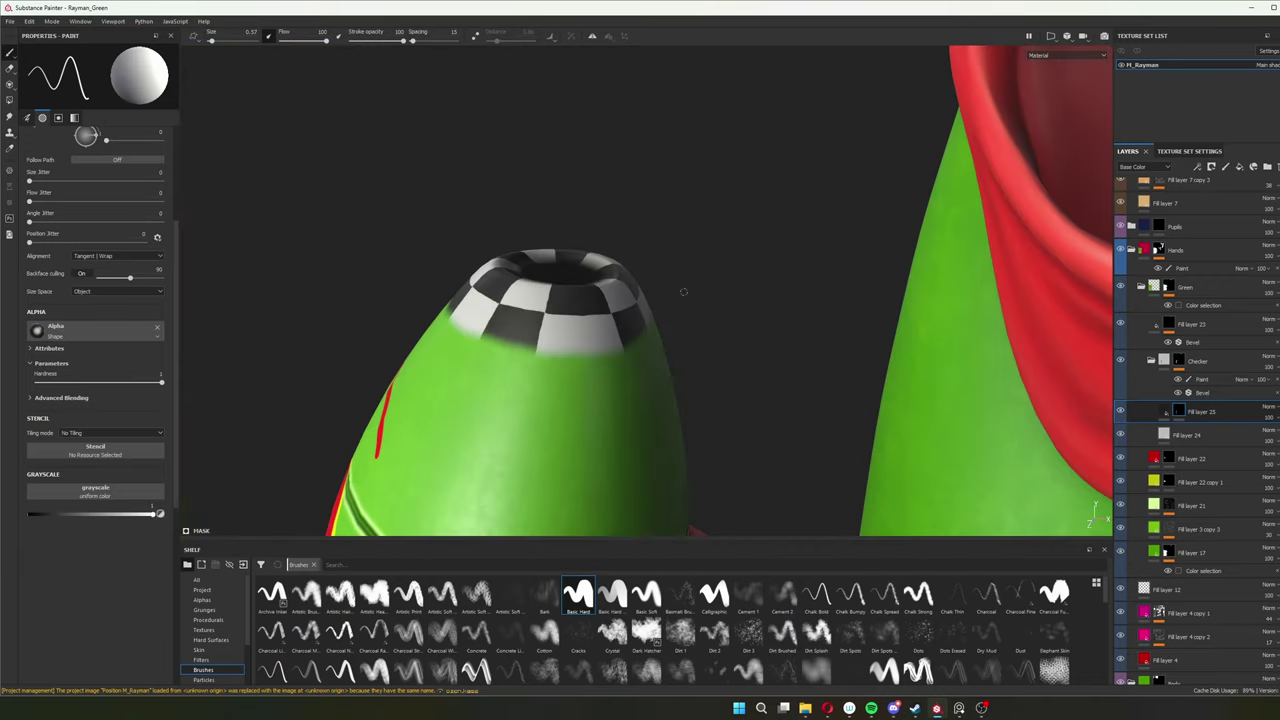
pyautogui.scroll(4, 545, 290)
pyautogui.keyDown('alt'); pyautogui.moveTo(545, 290); pyautogui.dragTo(450, 388); pyautogui.keyUp('alt')
pyautogui.scroll(-2, 458, 362)
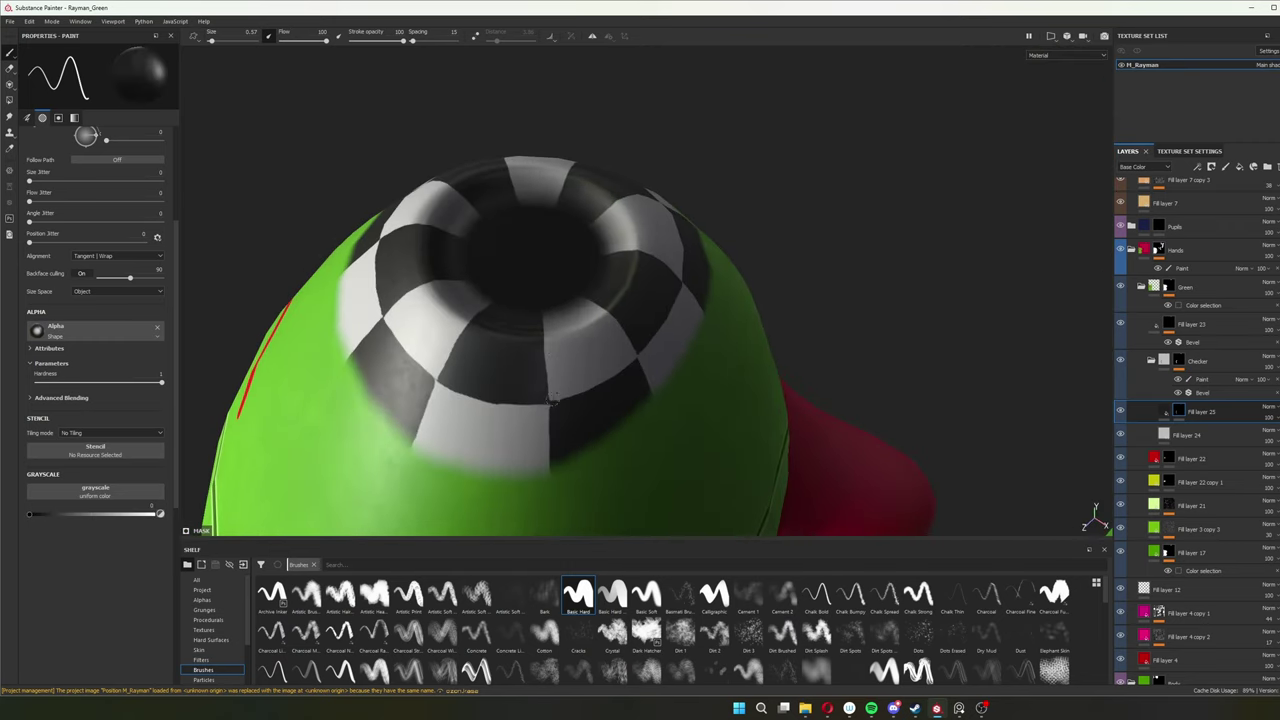
# Frame the whole Rayman model to review both checkered arm cuffs from side and front.
pyautogui.press('f')
pyautogui.scroll(6, 500, 352)
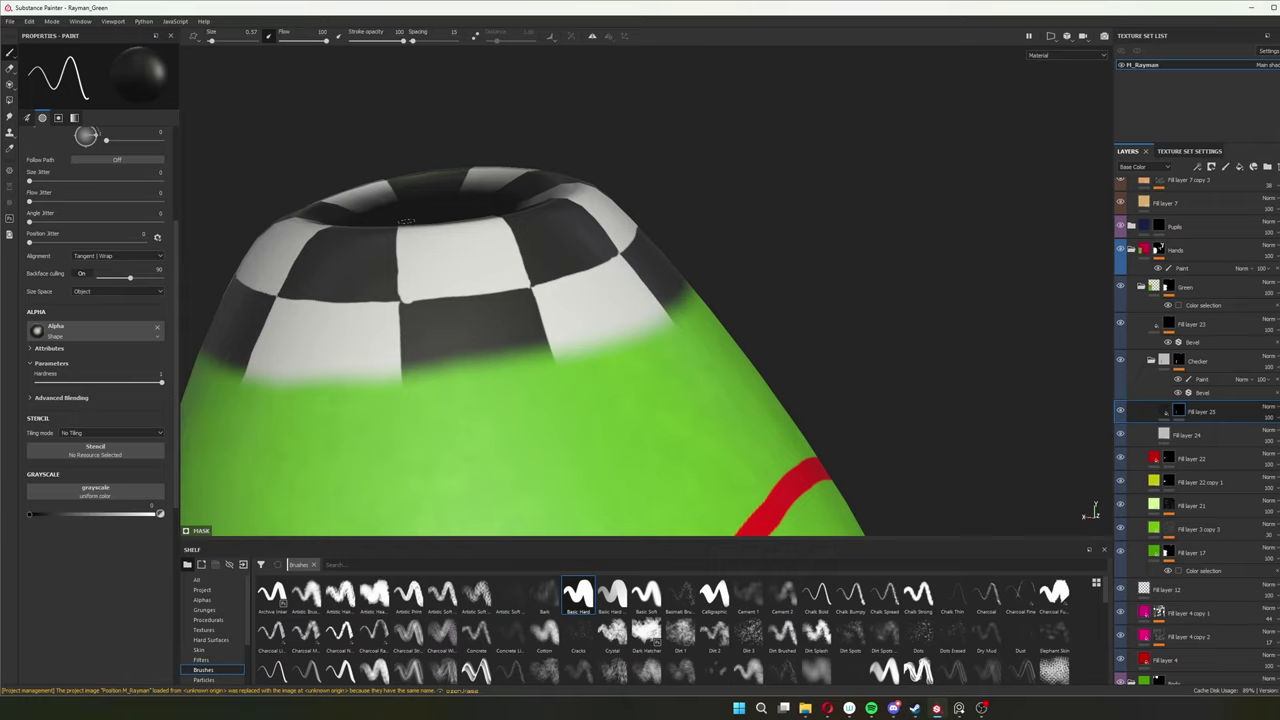
pyautogui.keyDown('alt'); pyautogui.moveTo(405, 220); pyautogui.dragTo(408, 218); pyautogui.keyUp('alt')
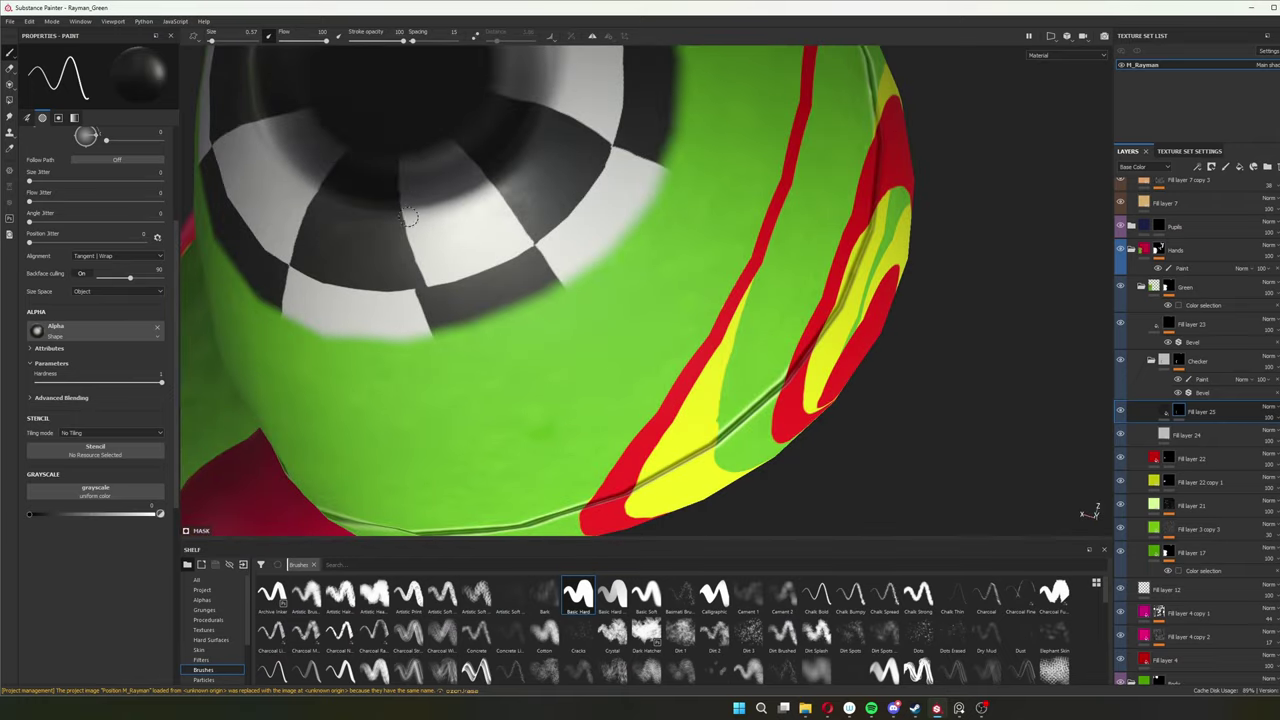
pyautogui.scroll(-2, 420, 283)
pyautogui.press('f')
pyautogui.scroll(6, 410, 257)
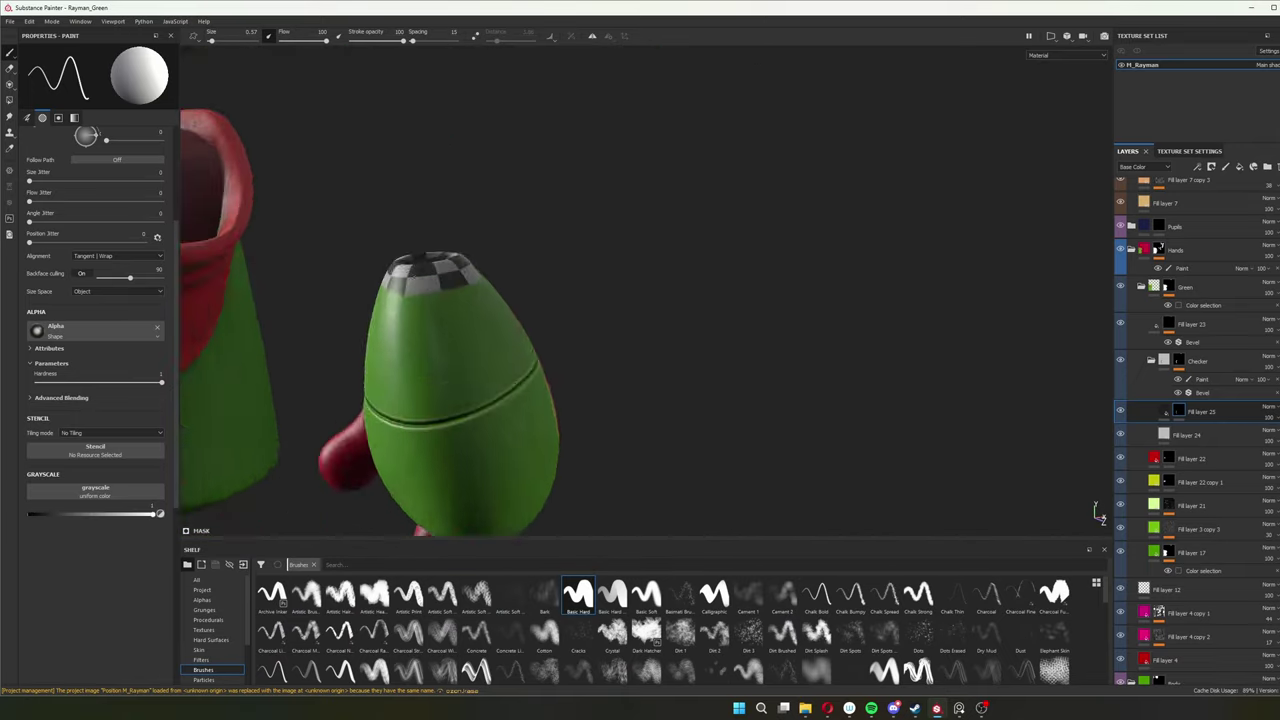
pyautogui.scroll(-3, 409, 255)
pyautogui.scroll(4, 510, 296)
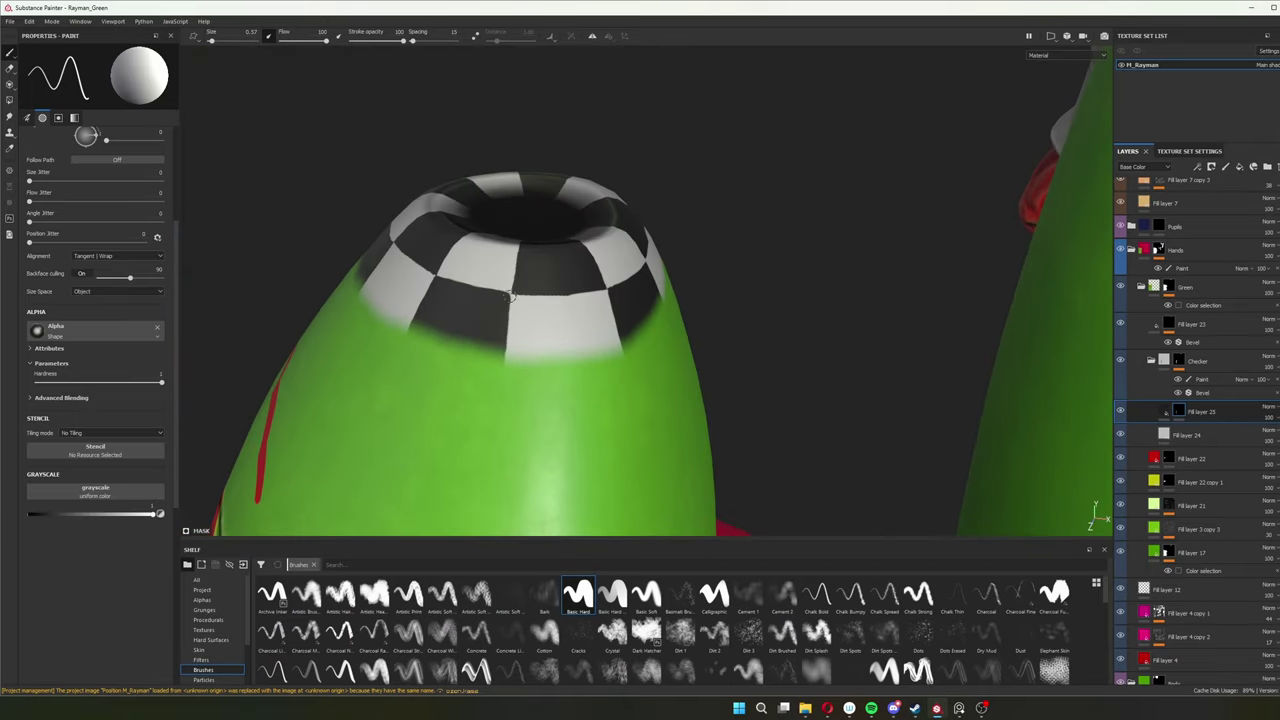
pyautogui.press('f')
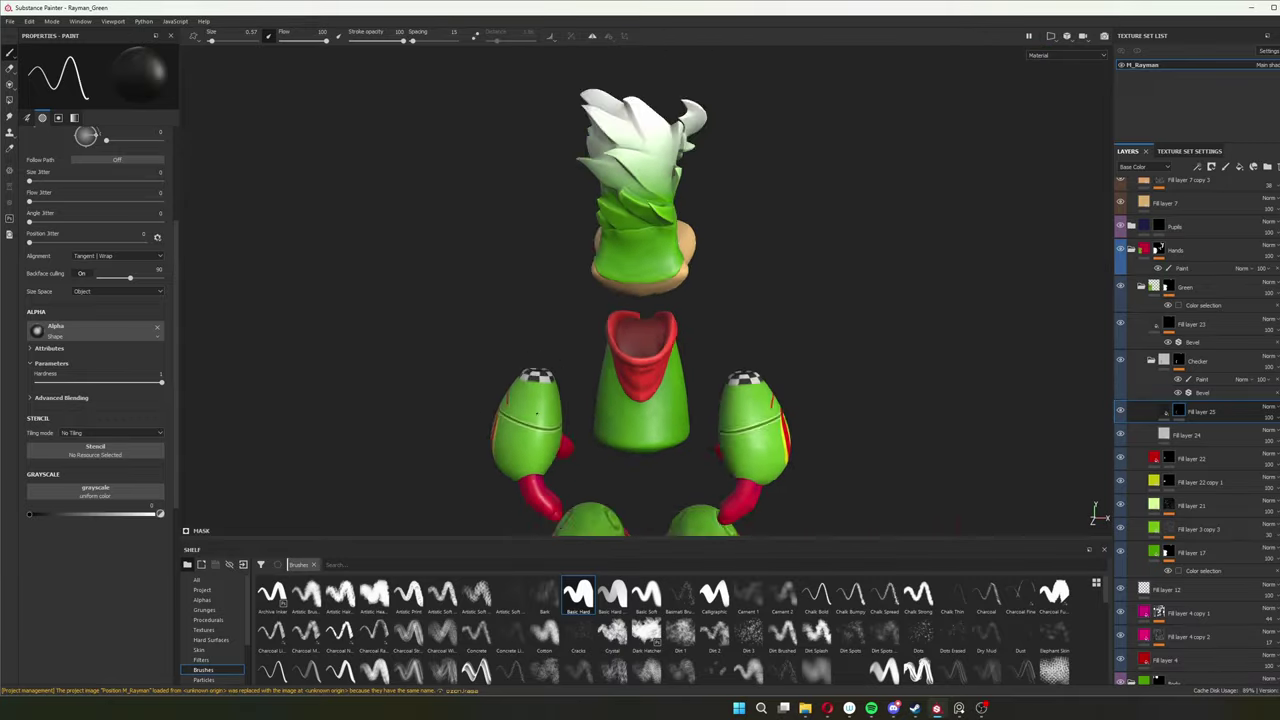